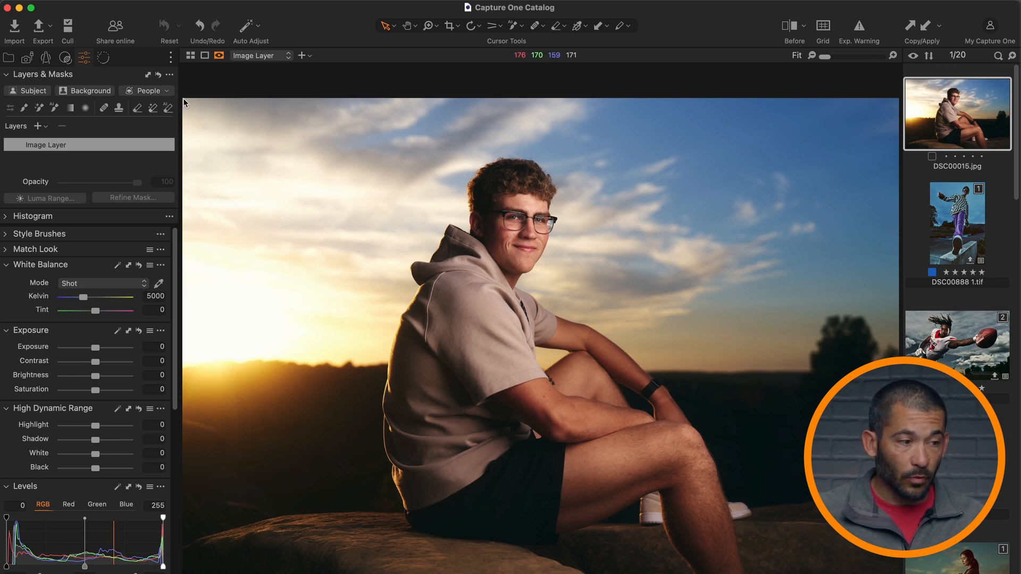
Create a people mask for the face skin only, leaving the body skin out of the selection.
{"action": "left_click", "coordinate": [153, 91]}
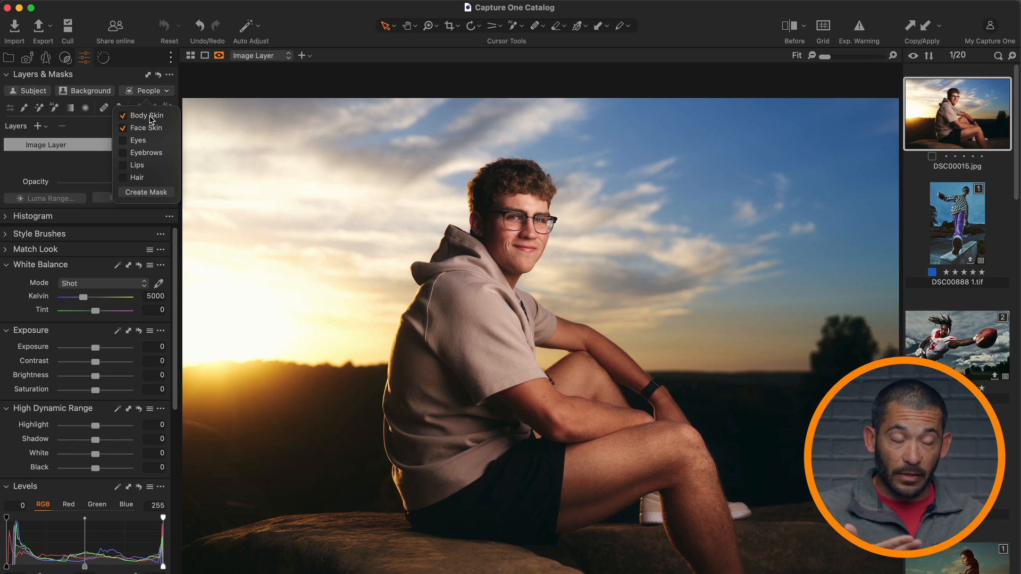
{"action": "left_click", "coordinate": [228, 85]}
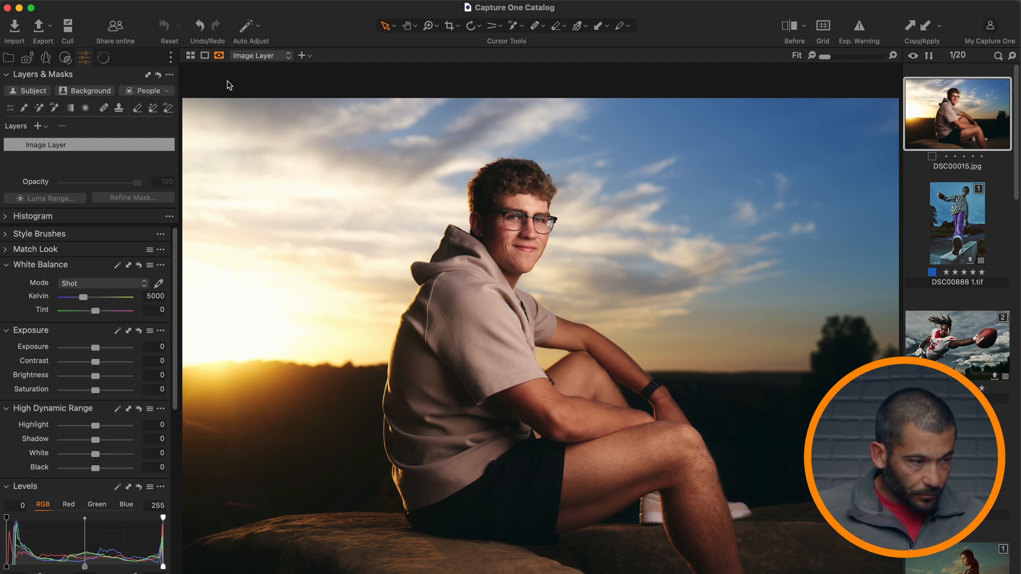
{"action": "left_click", "coordinate": [165, 92]}
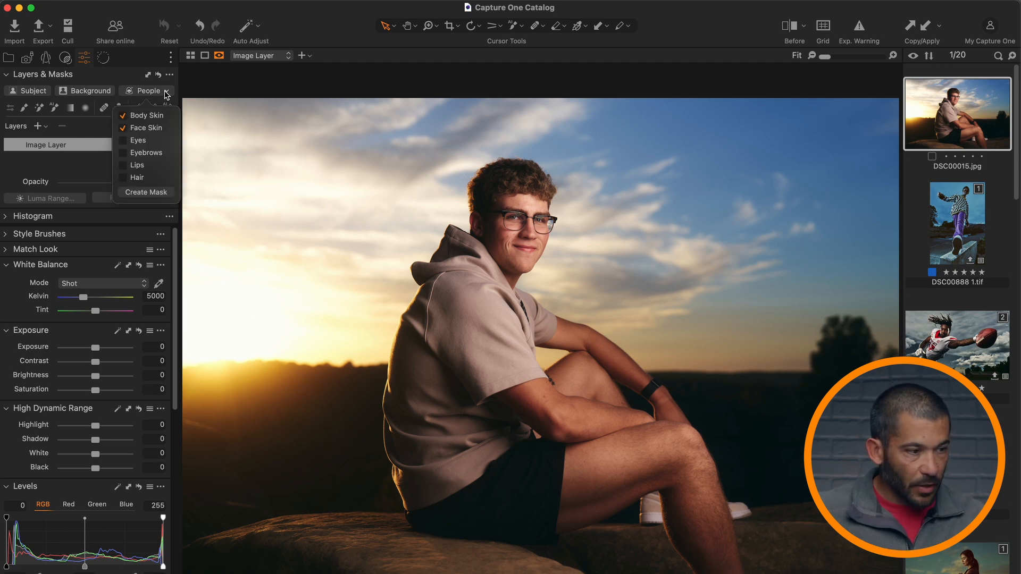
{"action": "left_click", "coordinate": [126, 115]}
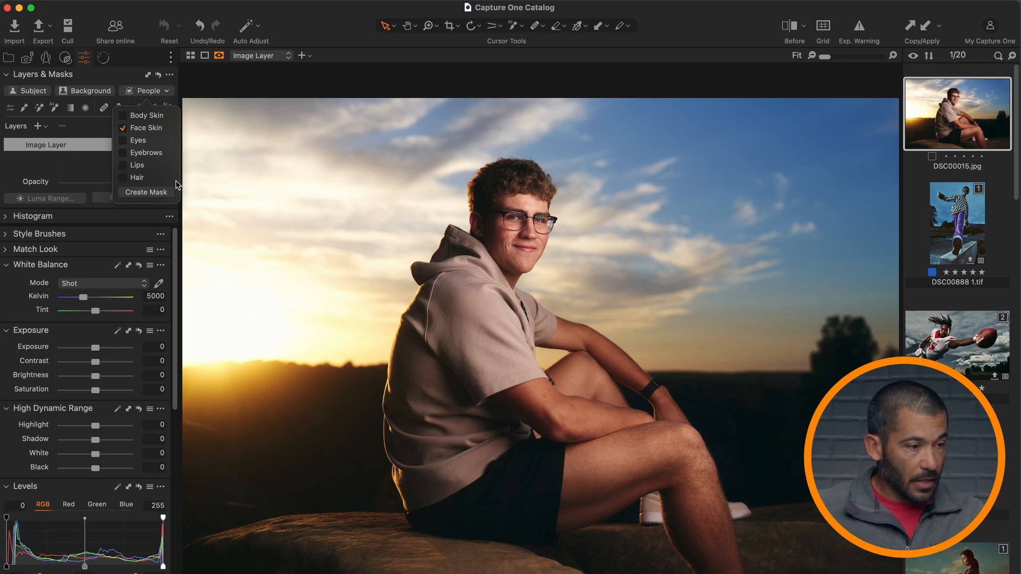
{"action": "left_click", "coordinate": [150, 191]}
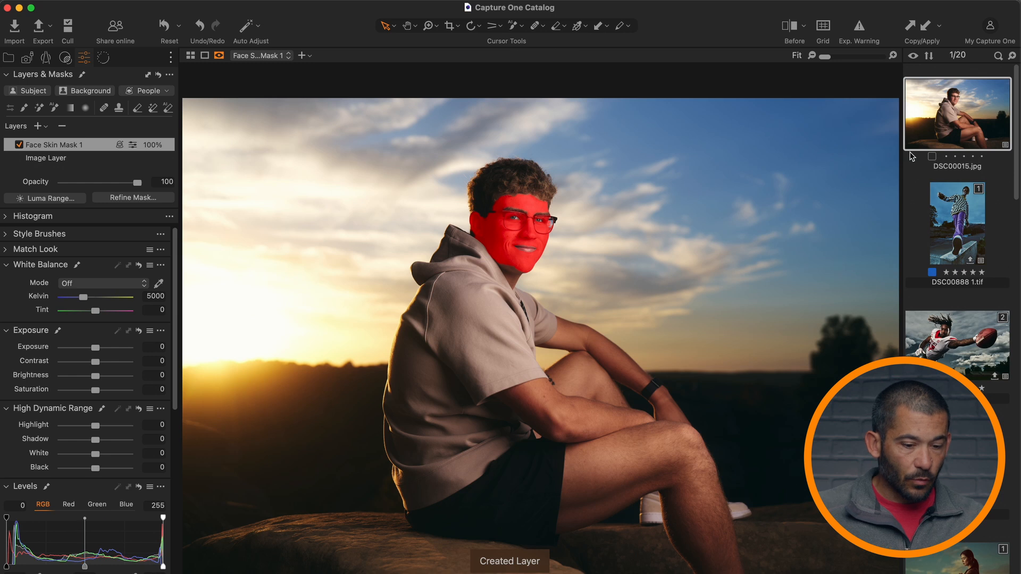
Brush the upper neck just beneath the chin into the face skin mask.
{"action": "key", "text": "super+plus"}
{"action": "key", "text": "super+plus"}
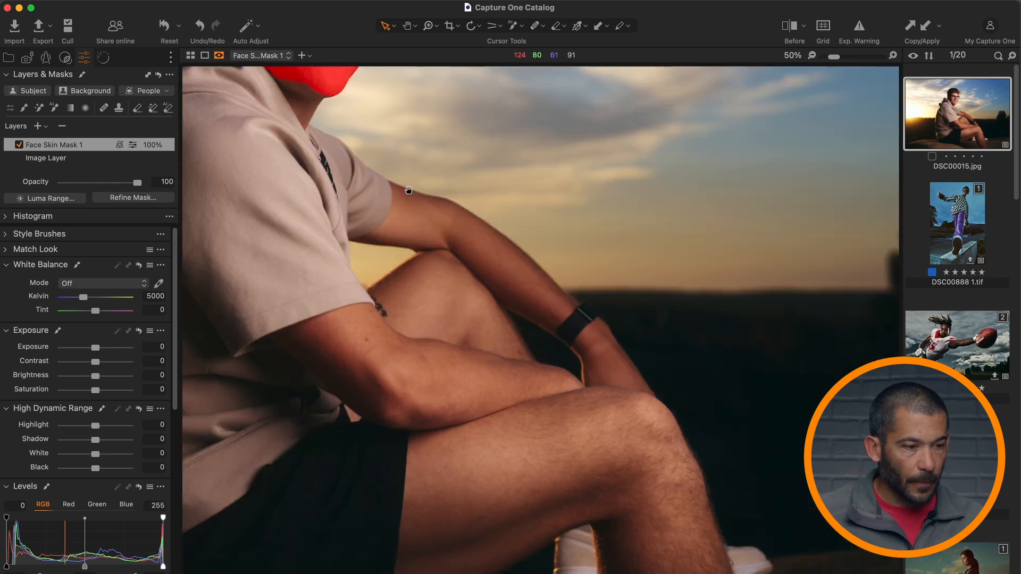
{"action": "left_click_drag", "start_coordinate": [403, 185], "coordinate": [566, 408]}
{"action": "left_click_drag", "start_coordinate": [509, 241], "coordinate": [553, 282]}
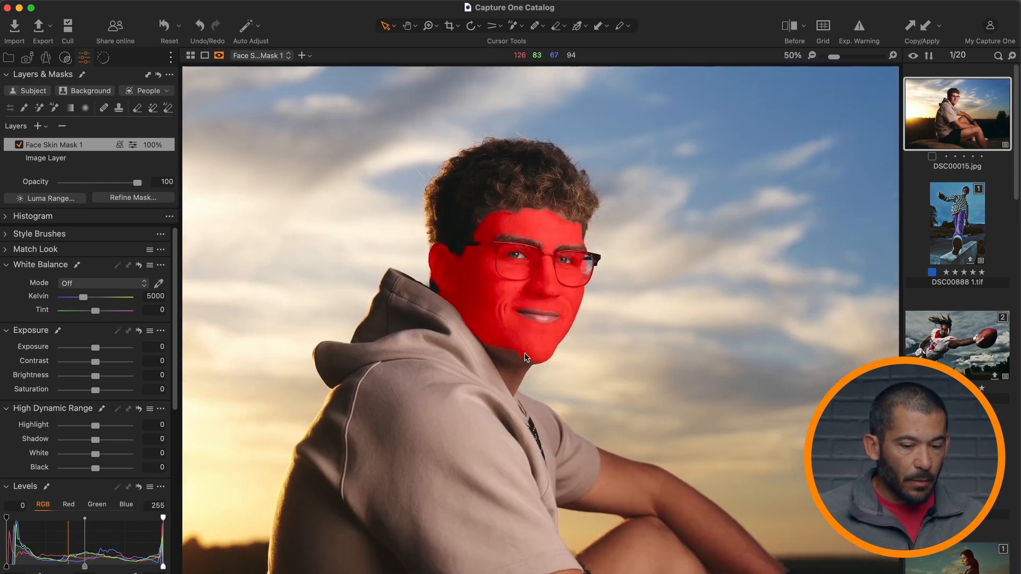
{"action": "key", "text": "super+plus"}
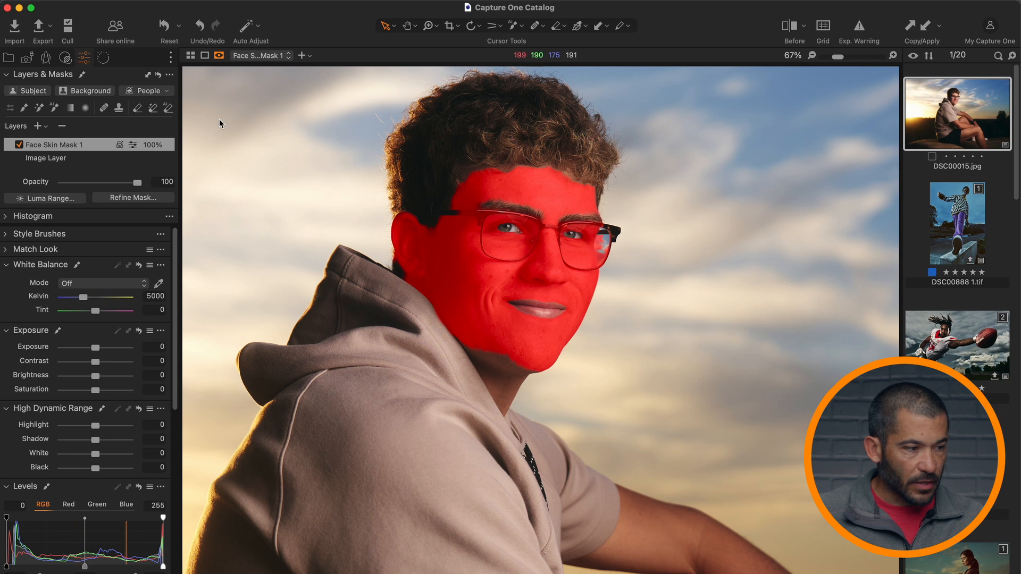
{"action": "left_click", "coordinate": [24, 107]}
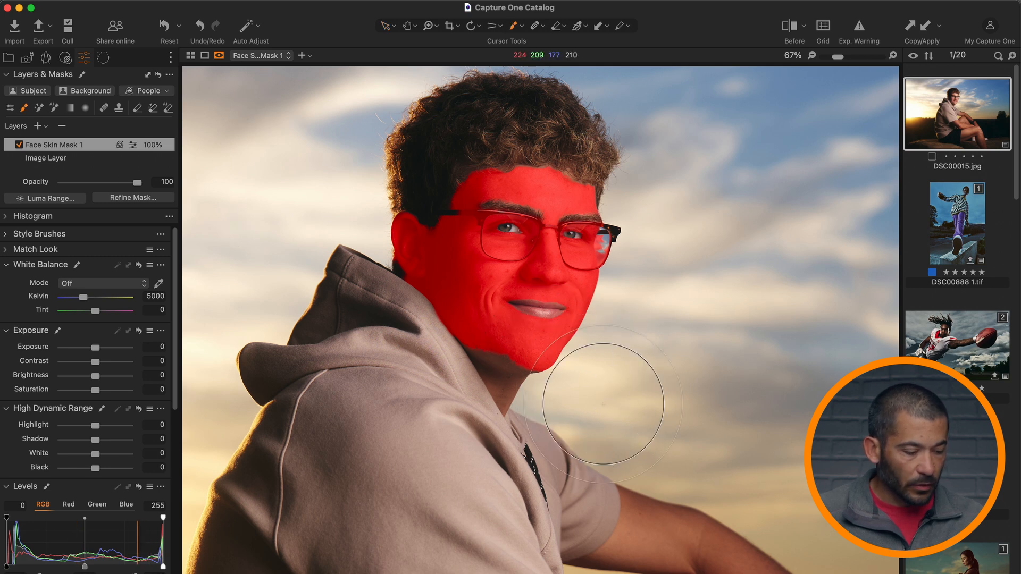
{"action": "mouse_move", "coordinate": [658, 367]}
{"action": "left_mouse_down"}
{"action": "mouse_move", "coordinate": [490, 365]}
{"action": "mouse_move", "coordinate": [476, 348]}
{"action": "mouse_move", "coordinate": [505, 363]}
{"action": "mouse_move", "coordinate": [495, 367]}
{"action": "mouse_move", "coordinate": [503, 385]}
{"action": "mouse_move", "coordinate": [515, 366]}
{"action": "left_mouse_up"}
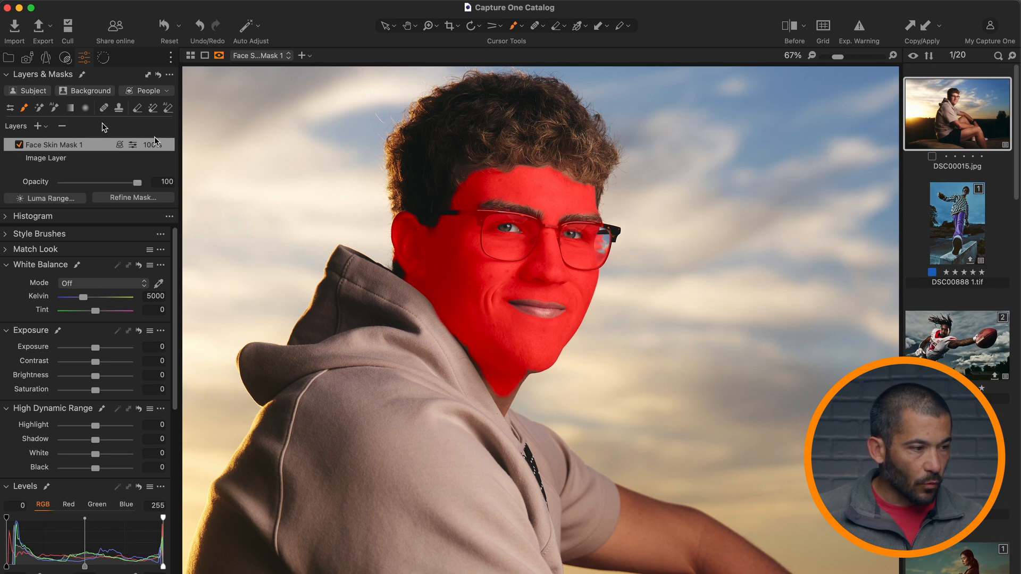
Add the rest of the neck down to the hoodie collar with the AI brush, and hide the mask overlay.
{"action": "left_click", "coordinate": [53, 108]}
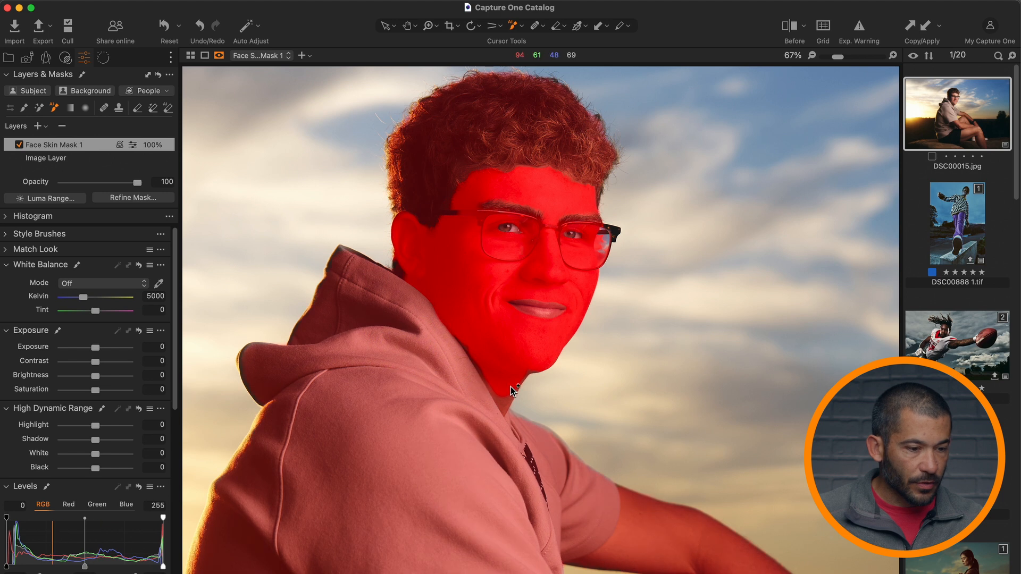
{"action": "left_click_drag", "start_coordinate": [521, 376], "coordinate": [488, 422]}
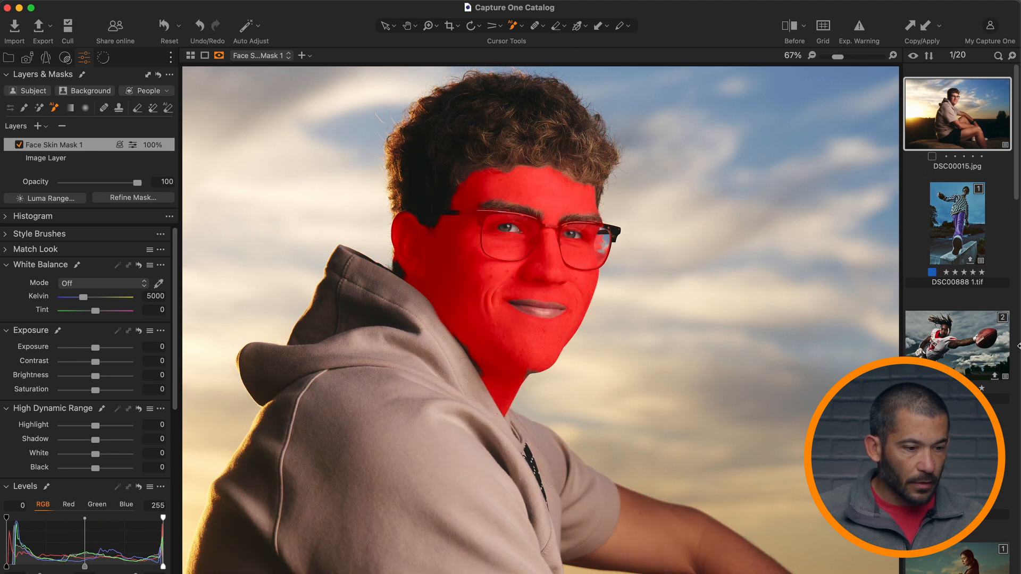
{"action": "key", "text": "m"}
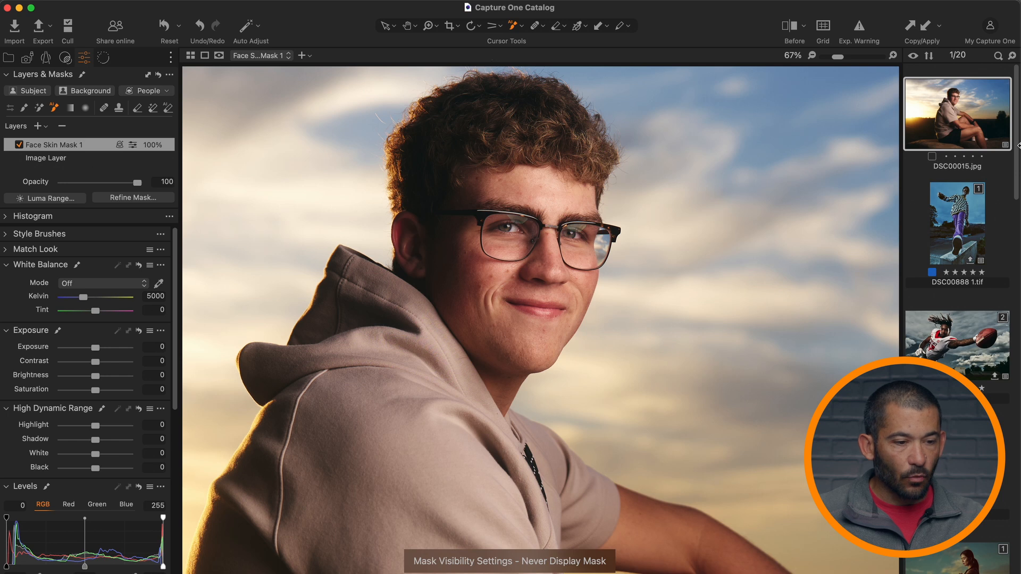
{"action": "key", "text": "m"}
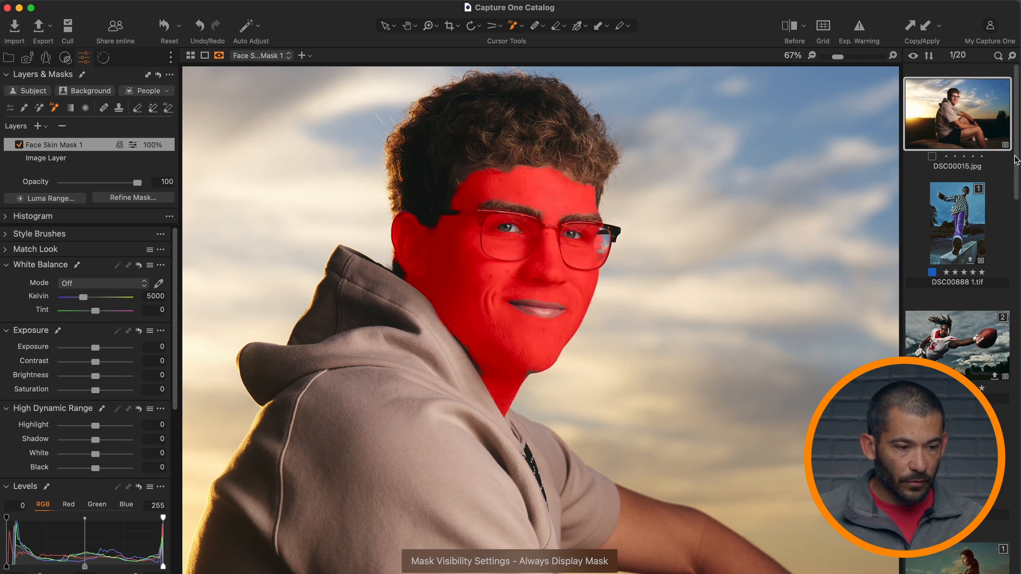
{"action": "key", "text": "m"}
{"action": "key", "text": "m"}
{"action": "key", "text": "m"}
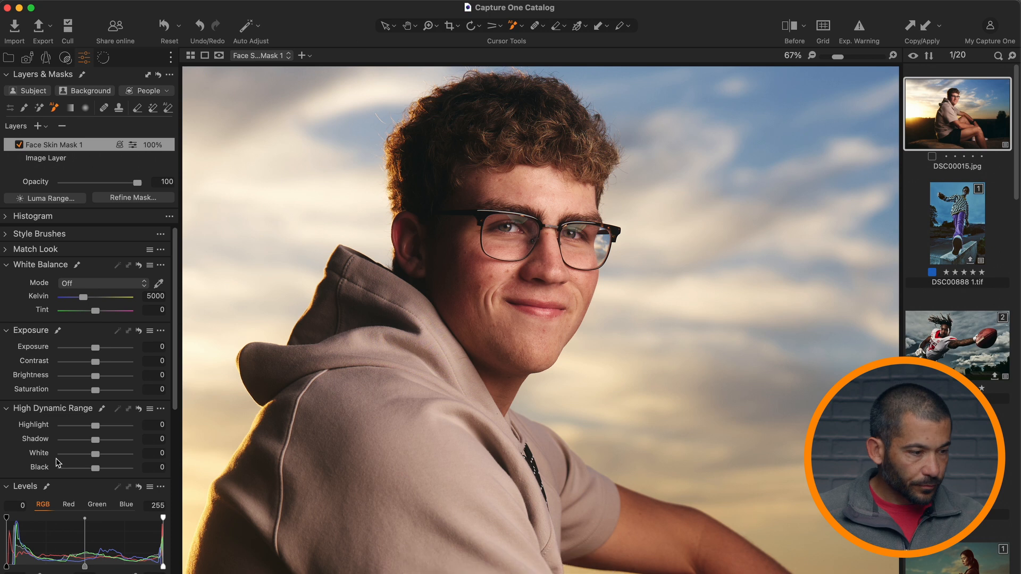
Sample the forehead skin in the Color Editor's Skin Tone mode and widen the selected colour range out to the edge of the wheel.
{"action": "scroll", "coordinate": [94, 381], "scroll_direction": "down", "scroll_amount": 5}
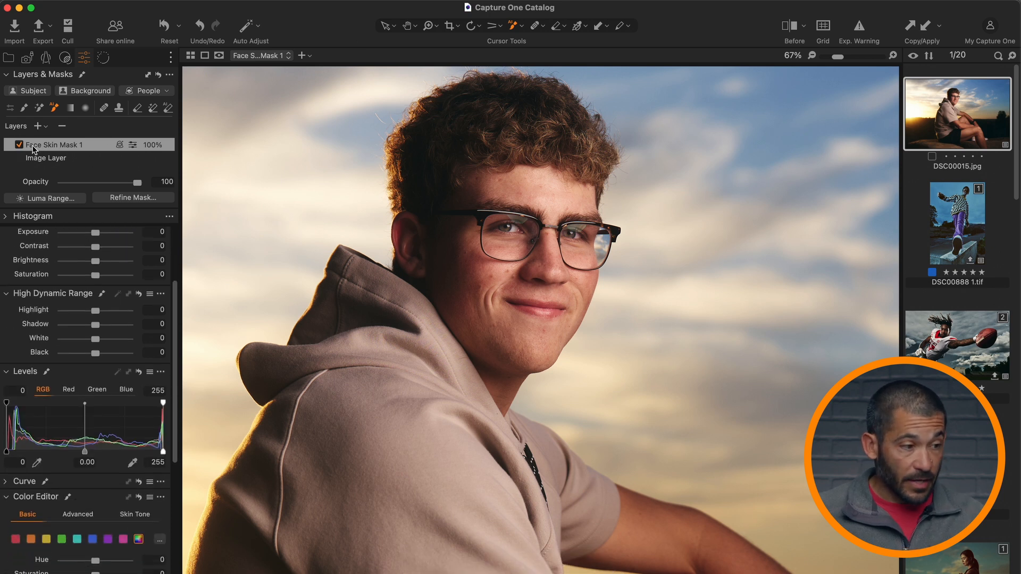
{"action": "scroll", "coordinate": [97, 334], "scroll_direction": "down", "scroll_amount": 7}
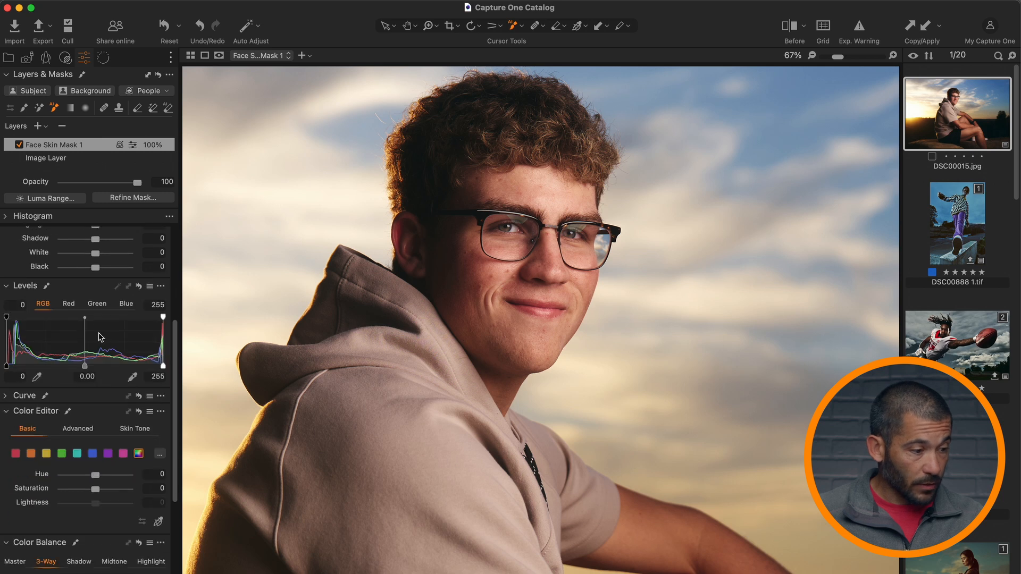
{"action": "left_click", "coordinate": [135, 349]}
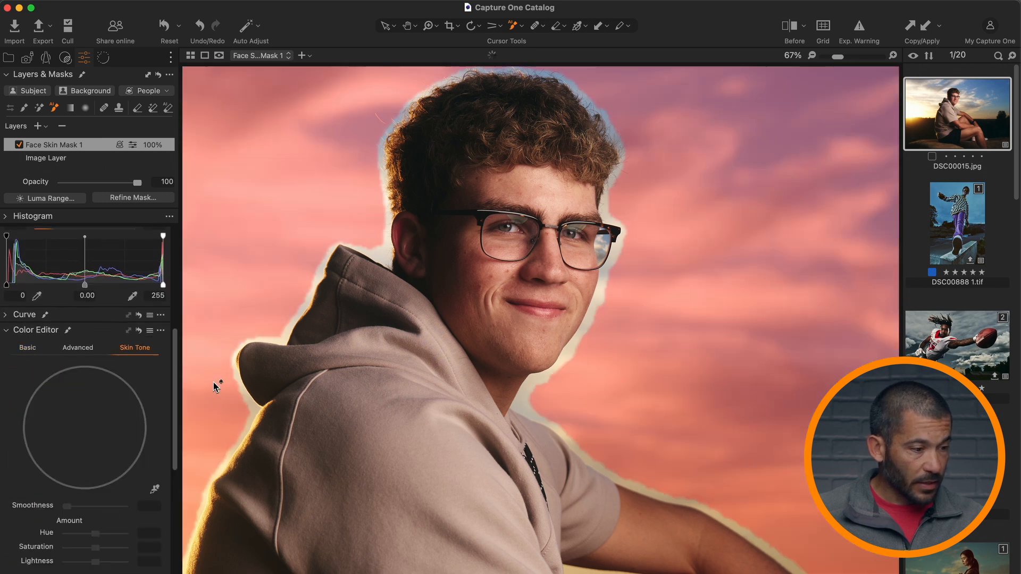
{"action": "left_click", "coordinate": [155, 488]}
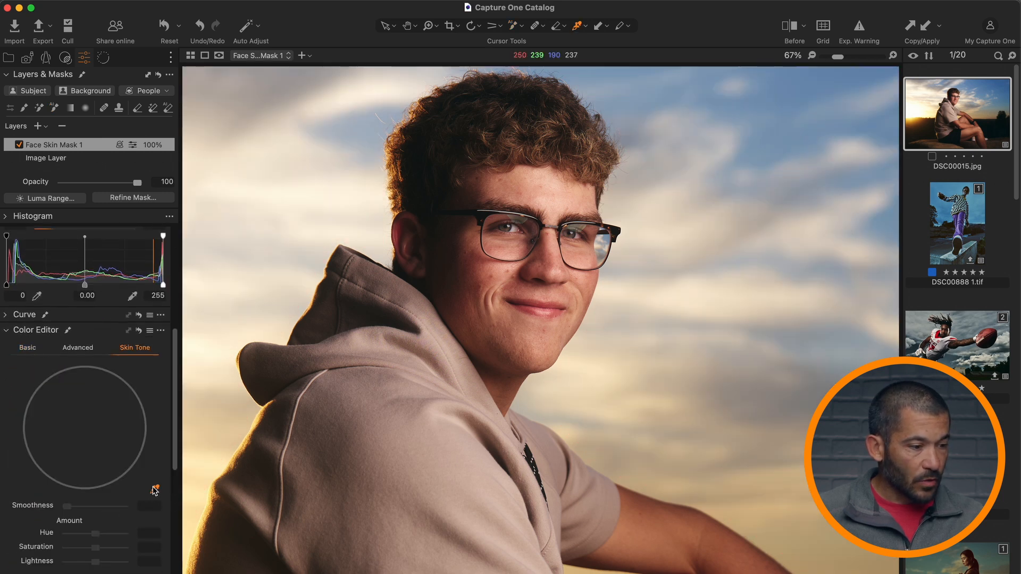
{"action": "left_click", "coordinate": [555, 190]}
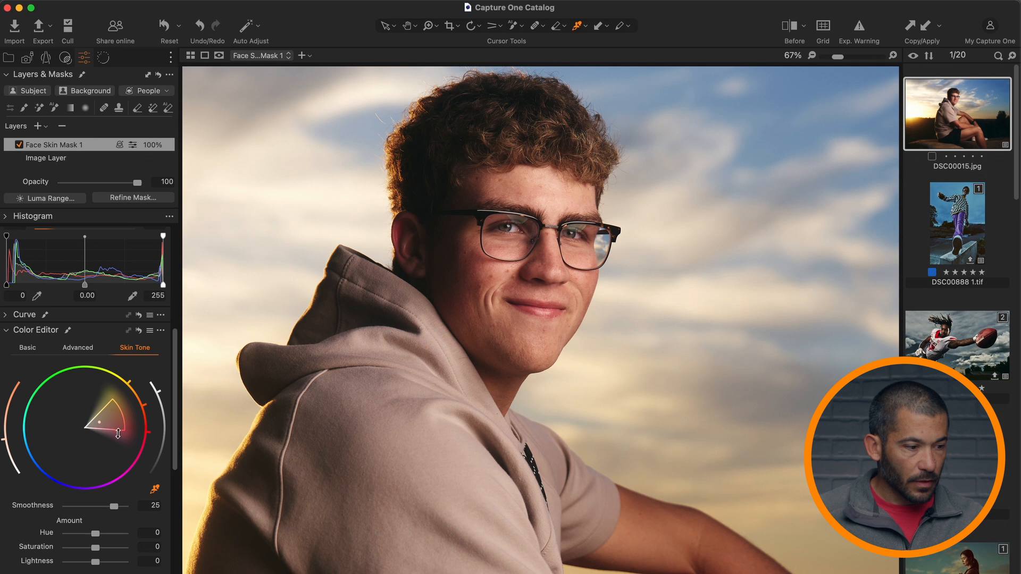
{"action": "left_click_drag", "start_coordinate": [123, 419], "coordinate": [159, 410]}
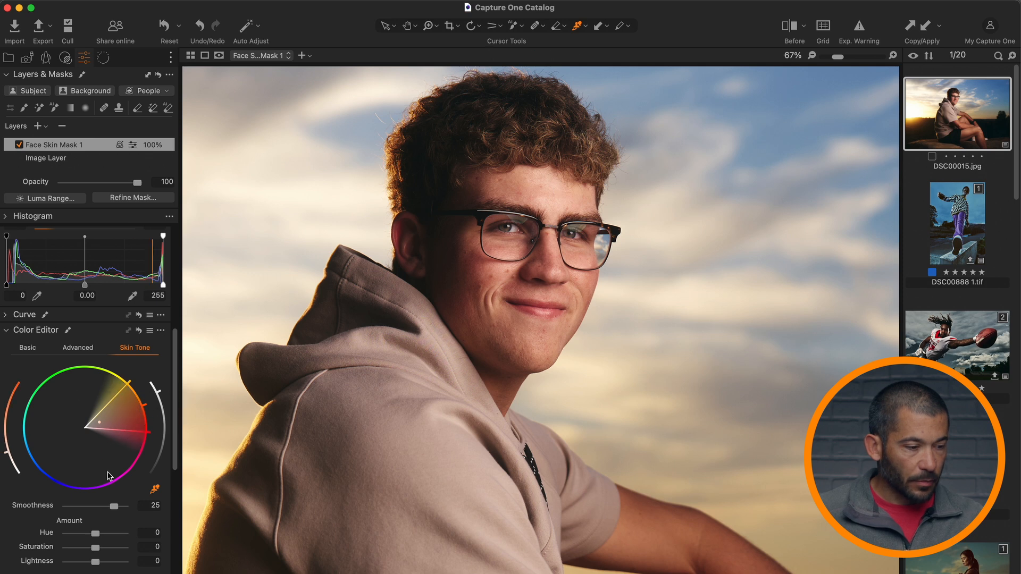
Set the skin tone Smoothness to 30, the Amount Hue to 2.2 and the Amount Saturation to -2.2.
{"action": "scroll", "coordinate": [56, 425], "scroll_direction": "down", "scroll_amount": 3}
{"action": "scroll", "coordinate": [74, 408], "scroll_direction": "down", "scroll_amount": 2}
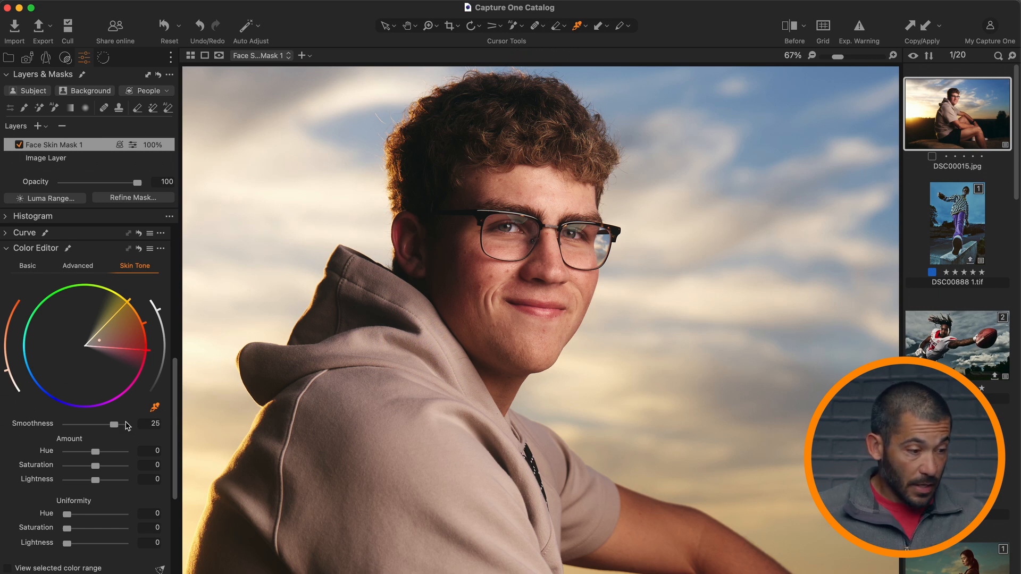
{"action": "left_click_drag", "start_coordinate": [114, 425], "coordinate": [124, 424]}
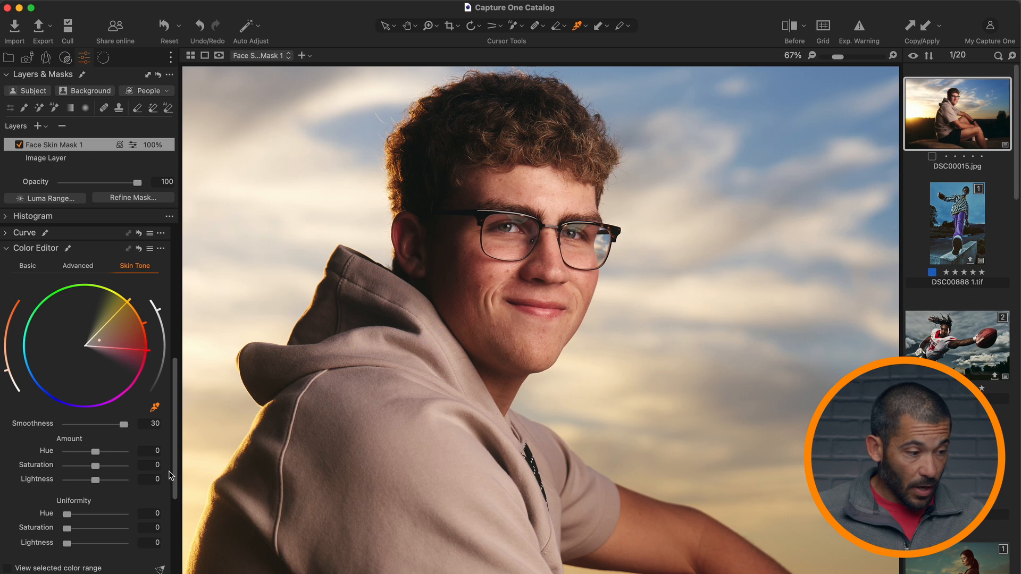
{"action": "left_click_drag", "start_coordinate": [97, 453], "coordinate": [6, 446]}
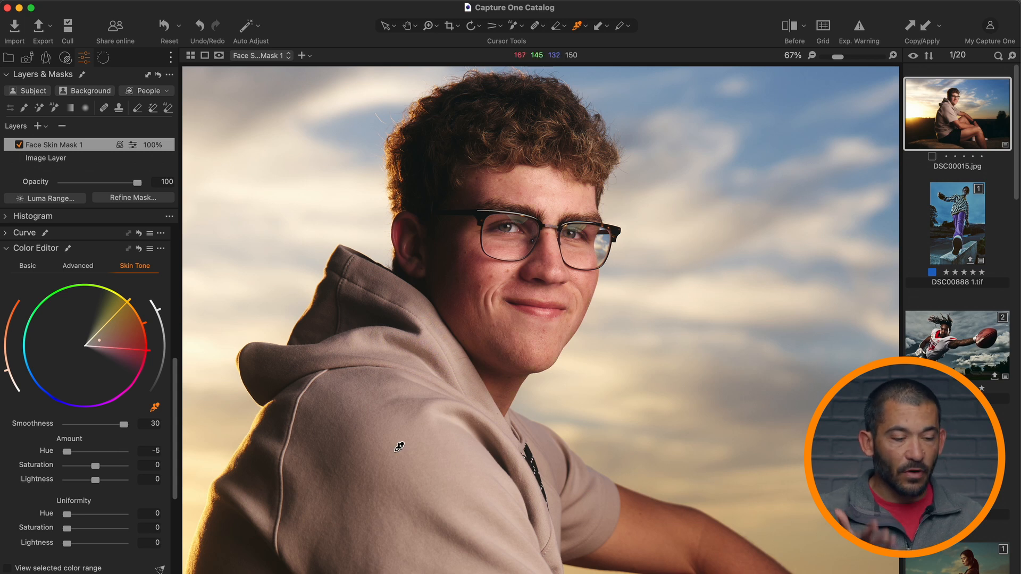
{"action": "left_click", "coordinate": [94, 452]}
{"action": "mouse_move", "coordinate": [94, 453]}
{"action": "left_mouse_down"}
{"action": "mouse_move", "coordinate": [109, 455]}
{"action": "mouse_move", "coordinate": [93, 467]}
{"action": "left_mouse_up"}
{"action": "scroll", "coordinate": [132, 452], "scroll_direction": "down", "scroll_amount": 2}
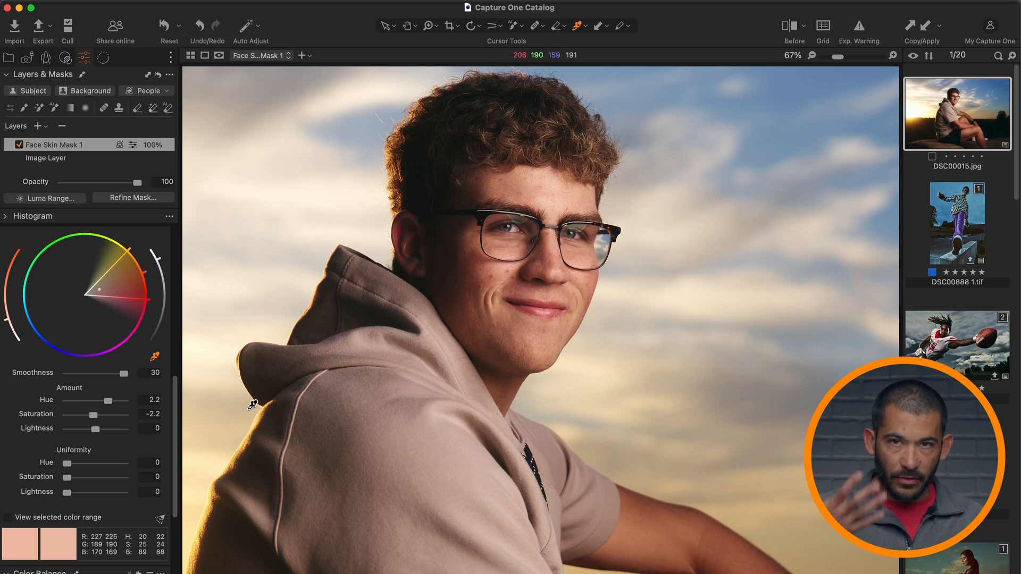
Set the skin tone Uniformity Hue to 57.5 and Saturation to 54.7, and fine-tune the Amount Hue to 1.6.
{"action": "left_click", "coordinate": [99, 463]}
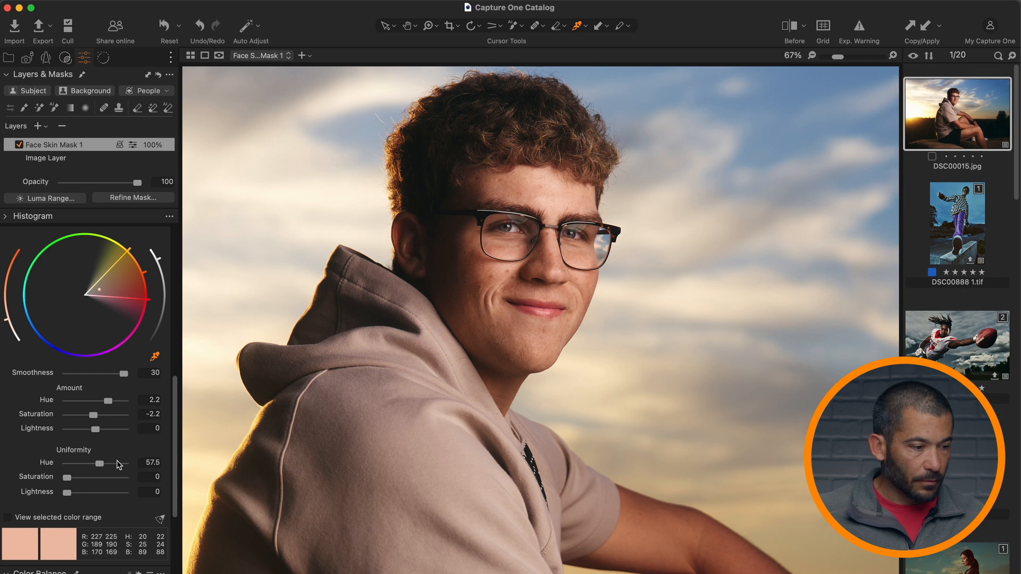
{"action": "left_click", "coordinate": [97, 478]}
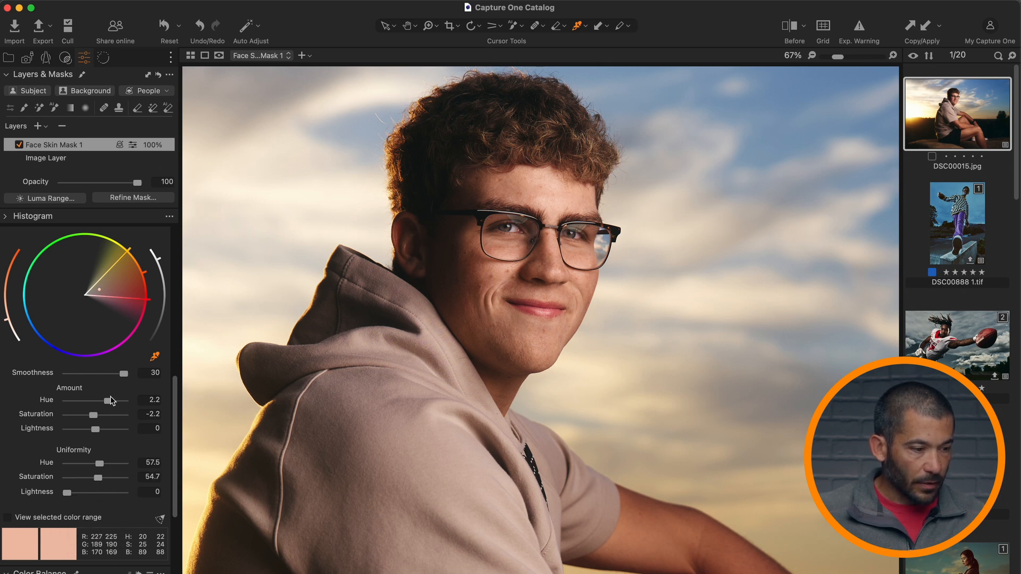
{"action": "left_click_drag", "start_coordinate": [108, 400], "coordinate": [106, 401]}
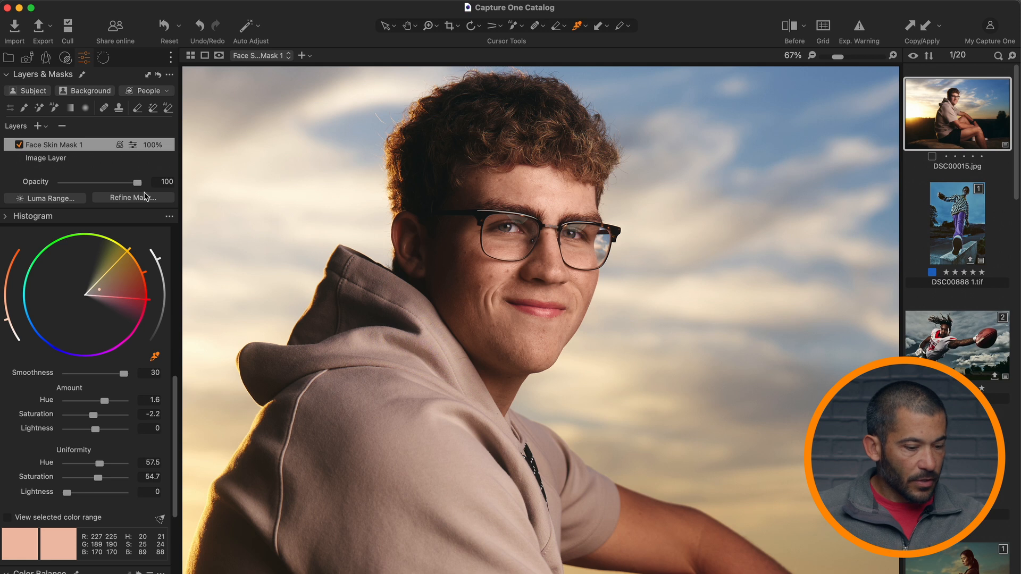
Compare the face with the skin mask layer switched off and on, keeping the mask overlay hidden.
{"action": "key", "text": "m"}
{"action": "key", "text": "m"}
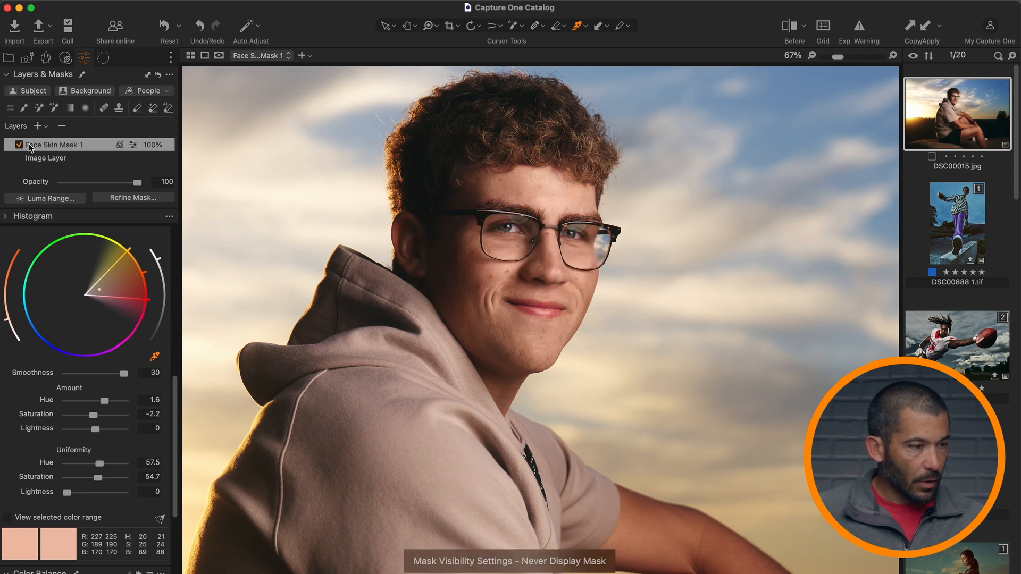
{"action": "left_click", "coordinate": [20, 145]}
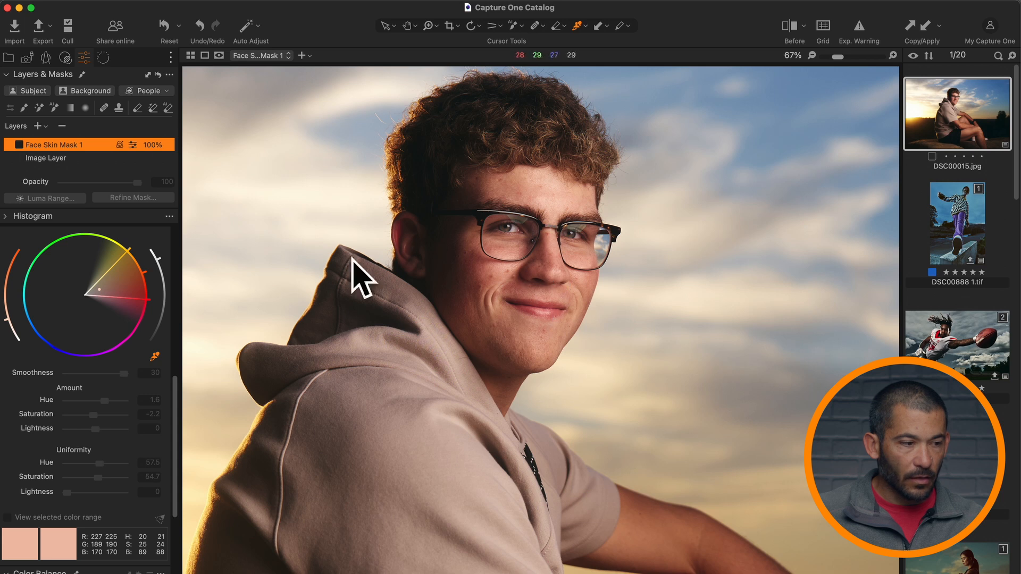
{"action": "left_click", "coordinate": [21, 144]}
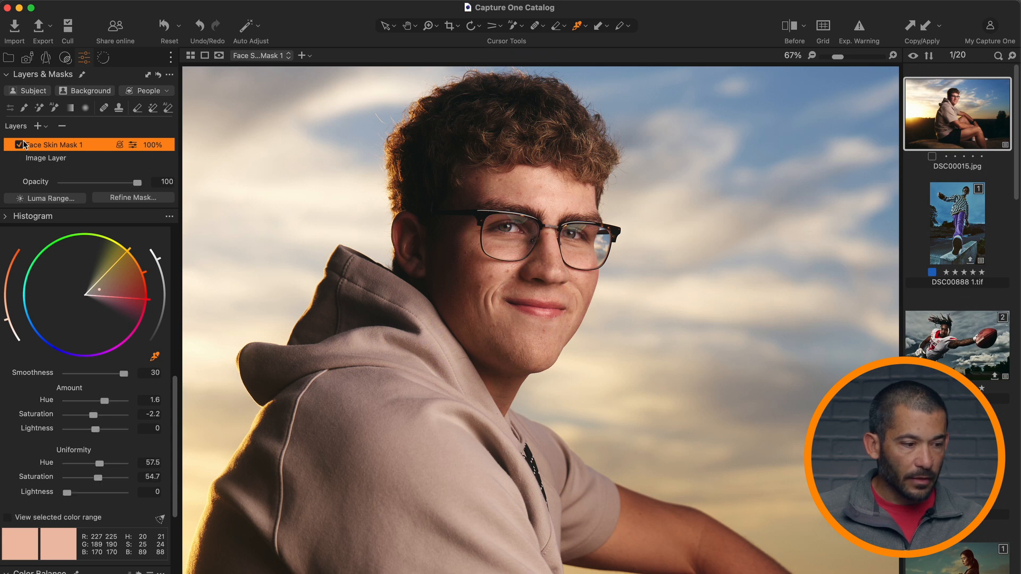
Reset the skin tone Amount Hue to 0 and compare the face with the layer switched off and on.
{"action": "double_click", "coordinate": [106, 404]}
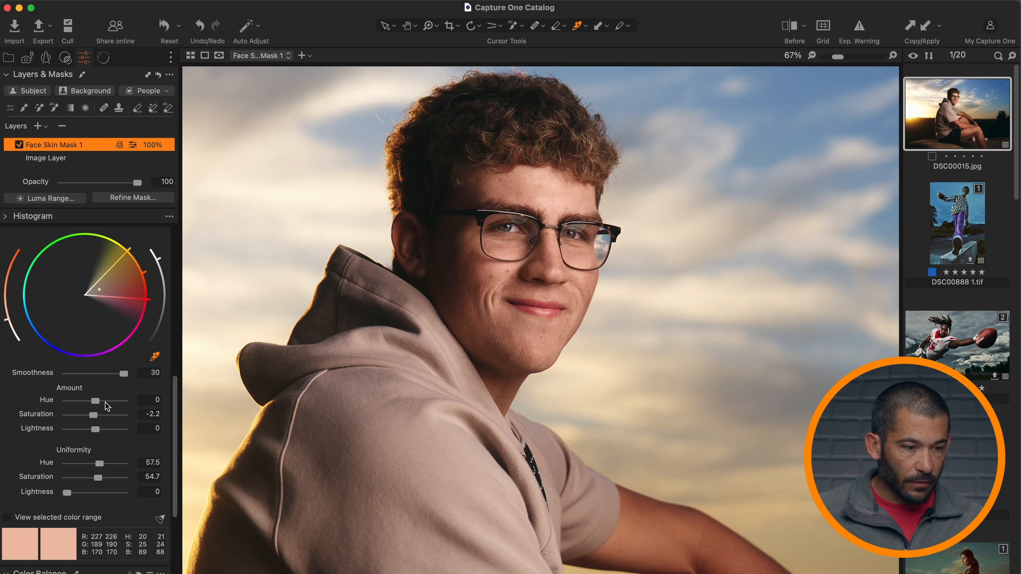
{"action": "left_click", "coordinate": [18, 145]}
{"action": "left_click", "coordinate": [18, 144]}
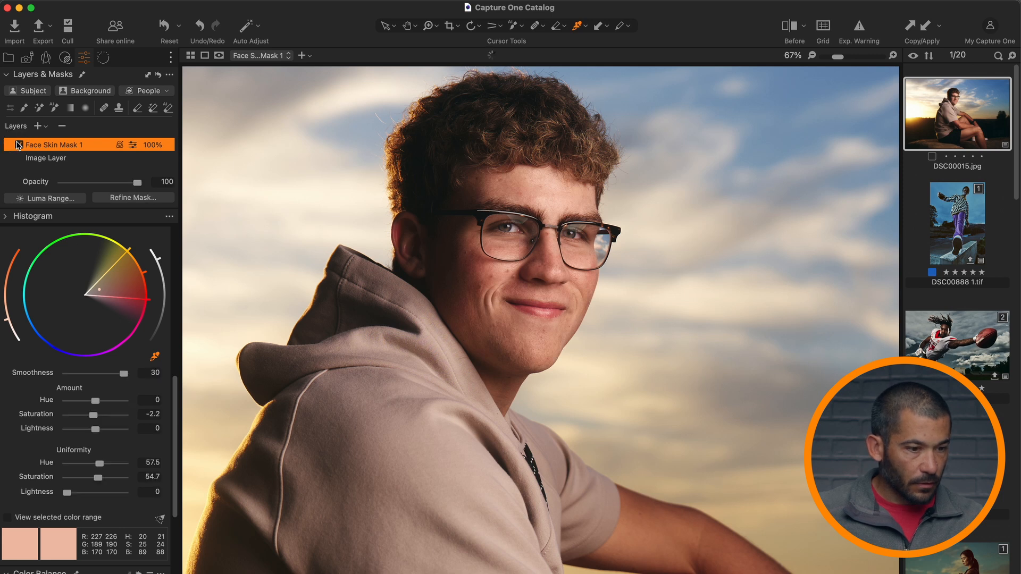
Set the skin tone Amount Hue to -2.8 and check the result by switching the mask layer off and on.
{"action": "left_click_drag", "start_coordinate": [96, 401], "coordinate": [83, 406]}
{"action": "left_click", "coordinate": [20, 144]}
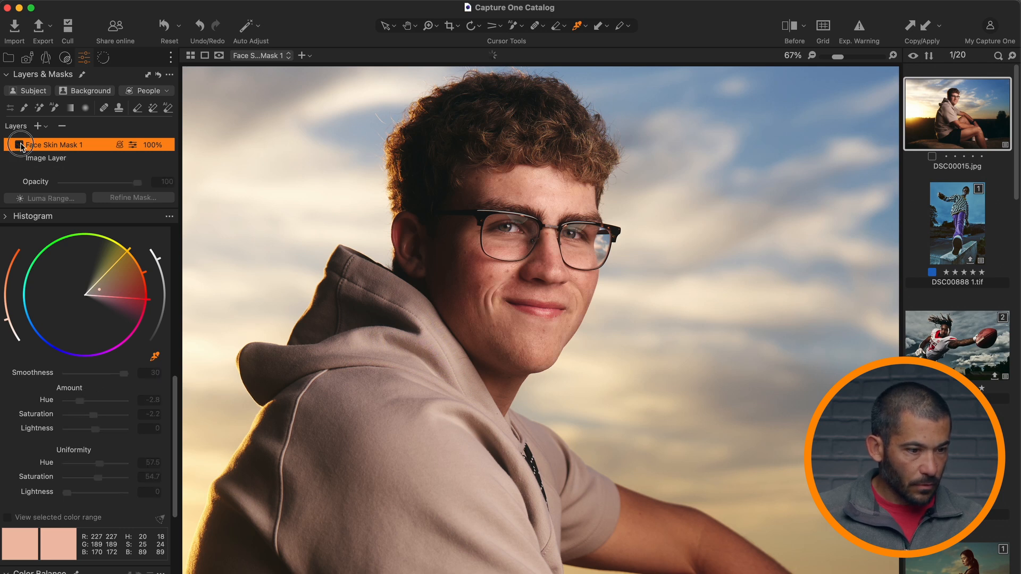
{"action": "left_click", "coordinate": [20, 144]}
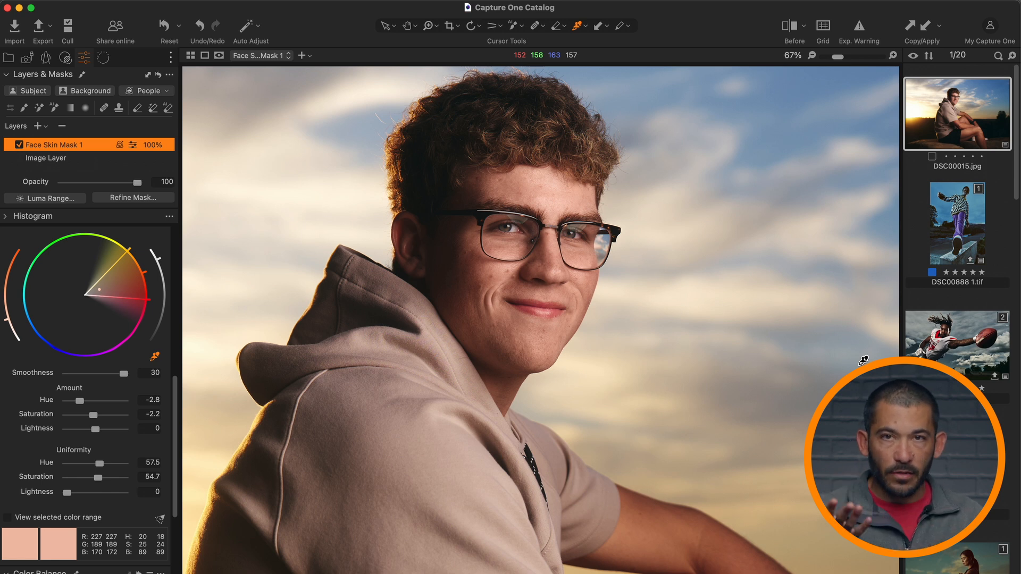
Select the mask brush for the Face Skin Mask 1 layer at a close view of the face and check its brush settings.
{"action": "key", "text": "super+minus"}
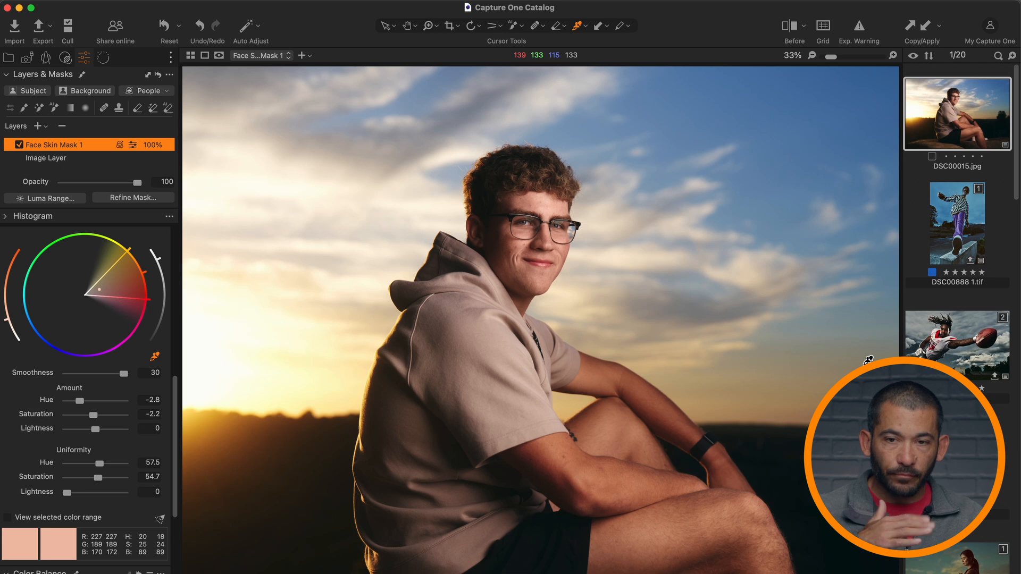
{"action": "key", "text": "super+plus"}
{"action": "key", "text": "super+plus"}
{"action": "key", "text": "super+plus"}
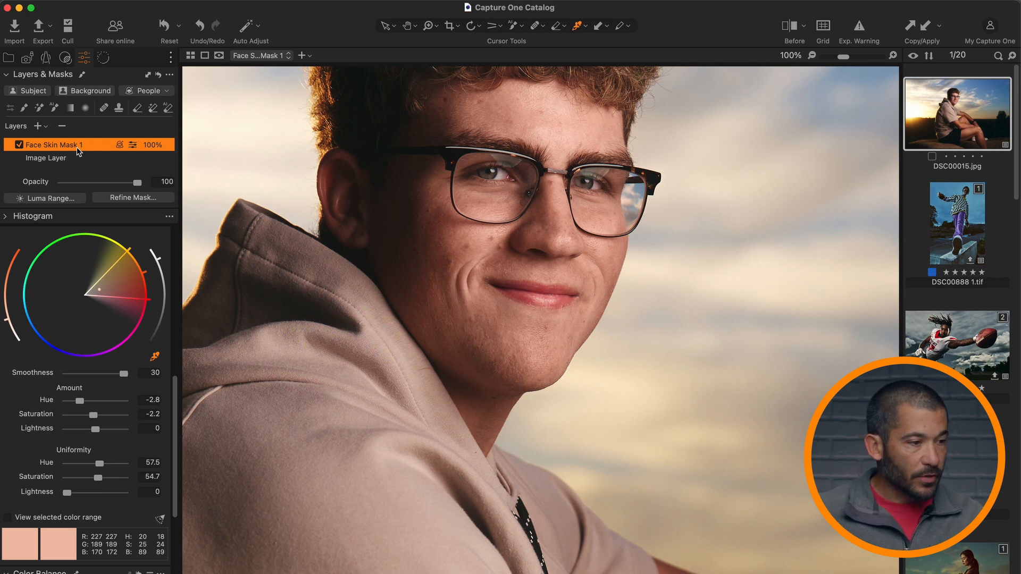
{"action": "left_click", "coordinate": [26, 106]}
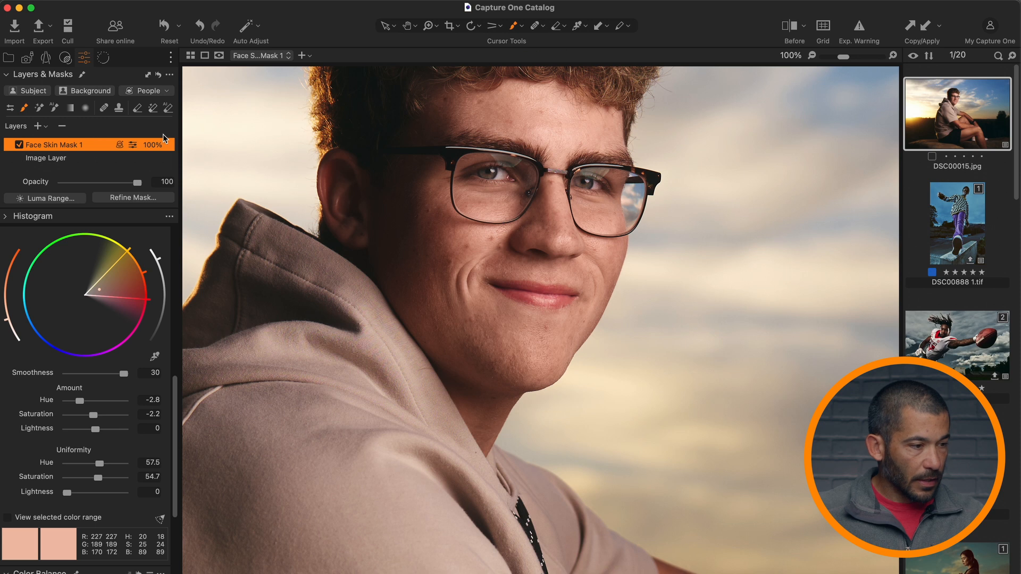
{"action": "right_click", "coordinate": [393, 356]}
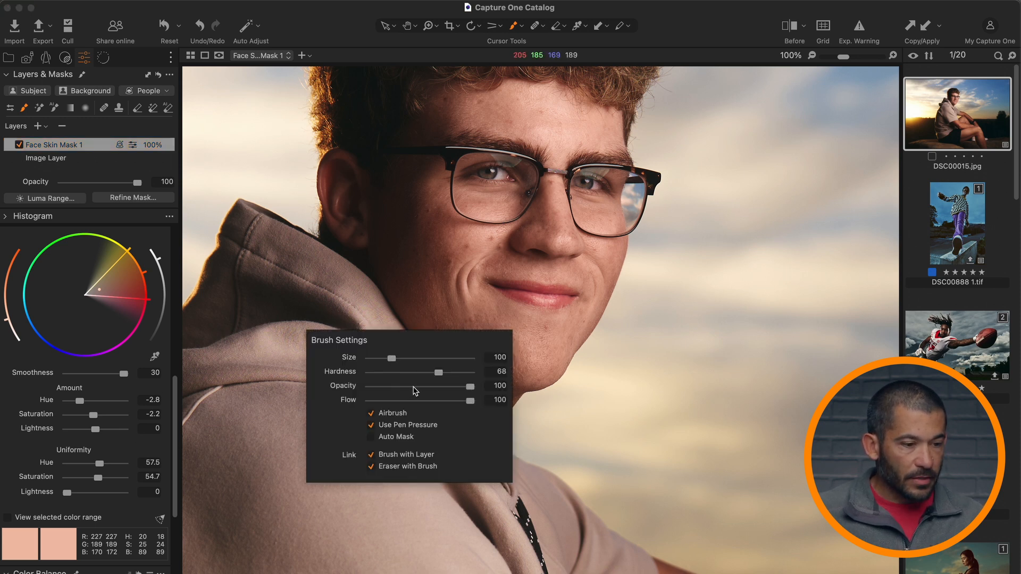
{"action": "left_click", "coordinate": [412, 387]}
{"action": "left_click_drag", "start_coordinate": [413, 386], "coordinate": [419, 386]}
{"action": "left_click", "coordinate": [636, 292]}
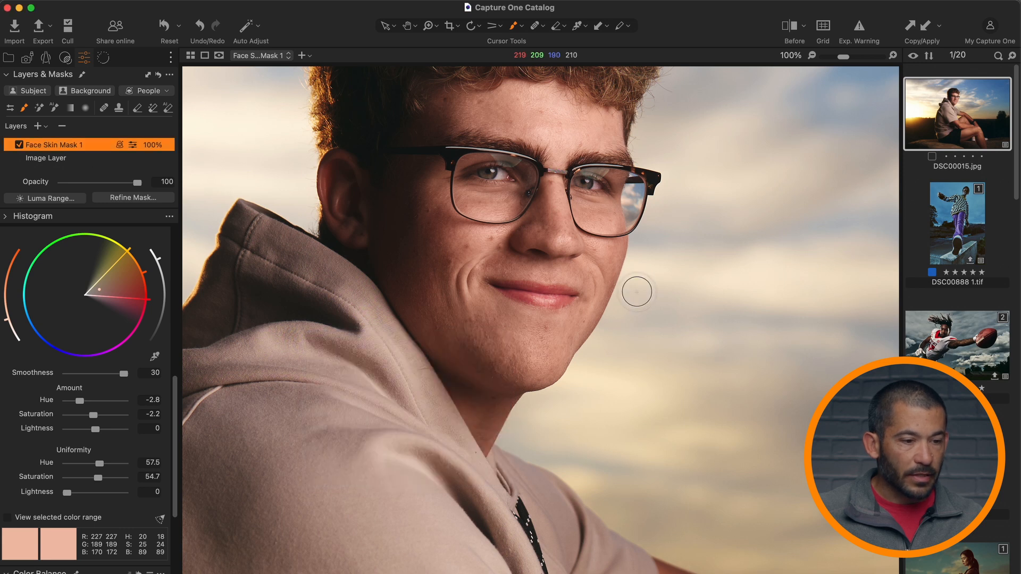
Try brushing the face skin mask over the lips at full brush opacity, and undo the stroke.
{"action": "right_click", "coordinate": [524, 295]}
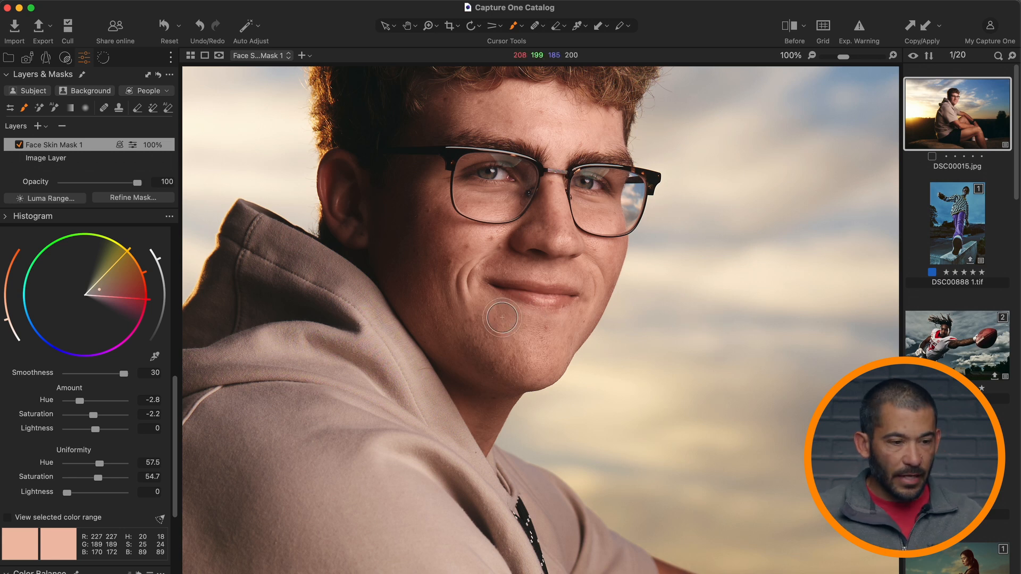
{"action": "key", "text": "super+z"}
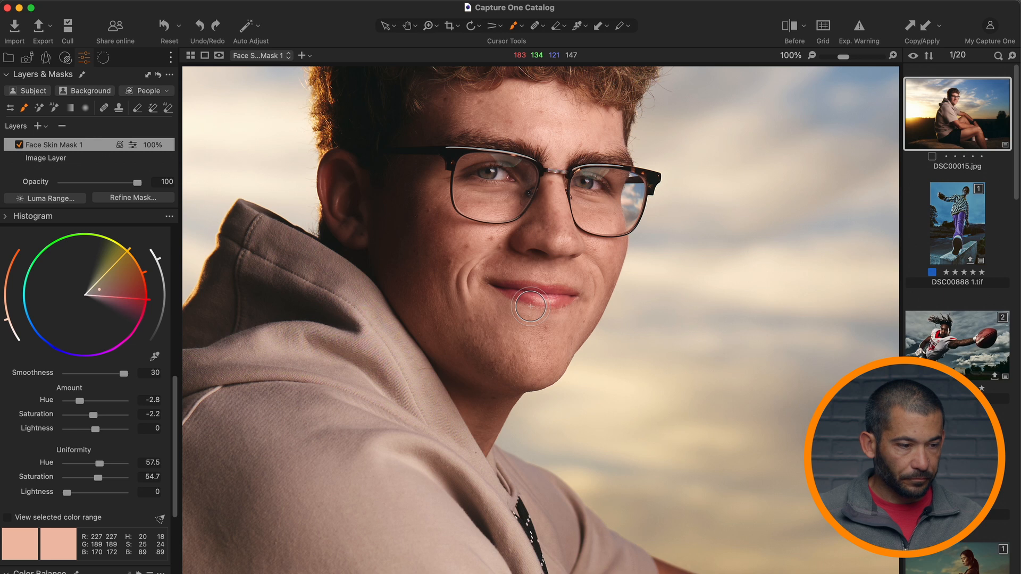
{"action": "left_click", "coordinate": [531, 307]}
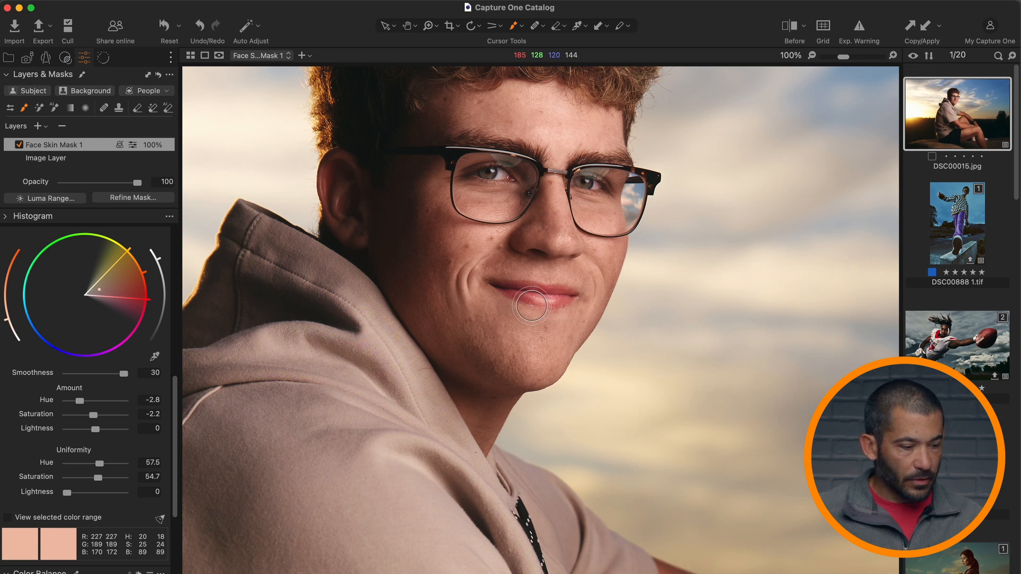
{"action": "key", "text": "super+z"}
Set the mask brush opacity to 28 and paint the face skin mask lightly over the lips.
{"action": "right_click", "coordinate": [527, 302]}
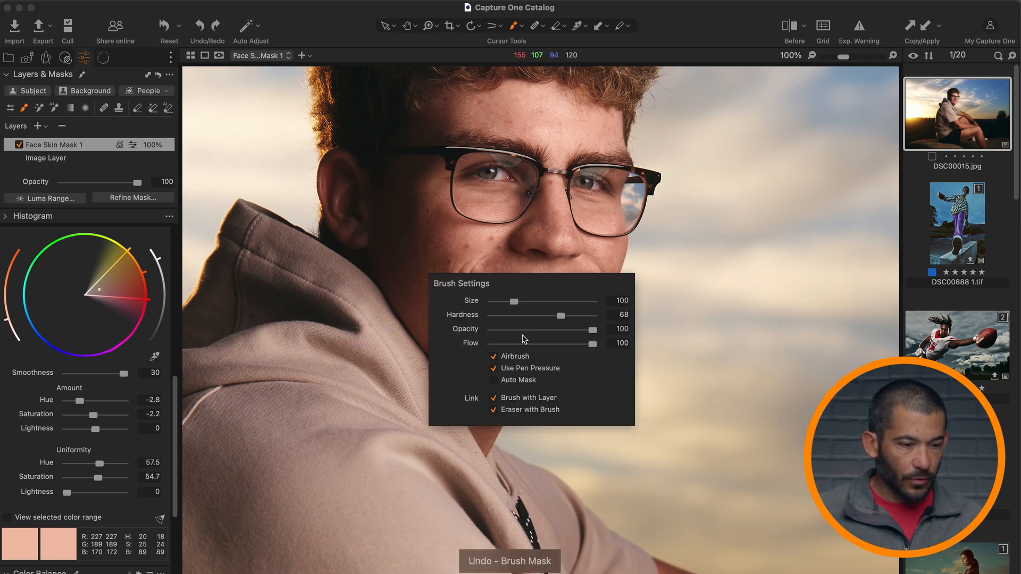
{"action": "left_click", "coordinate": [520, 329]}
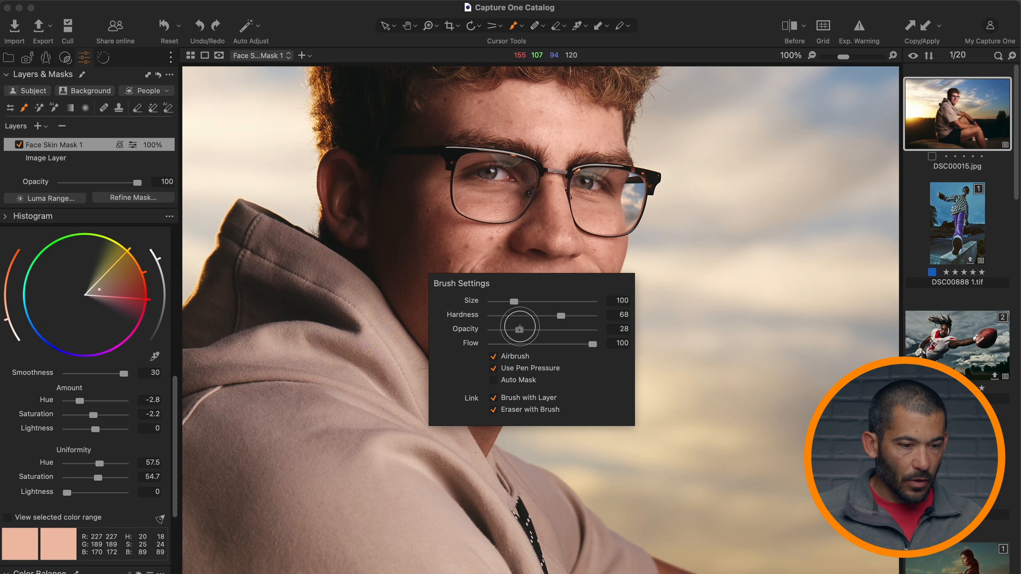
{"action": "left_click", "coordinate": [515, 270]}
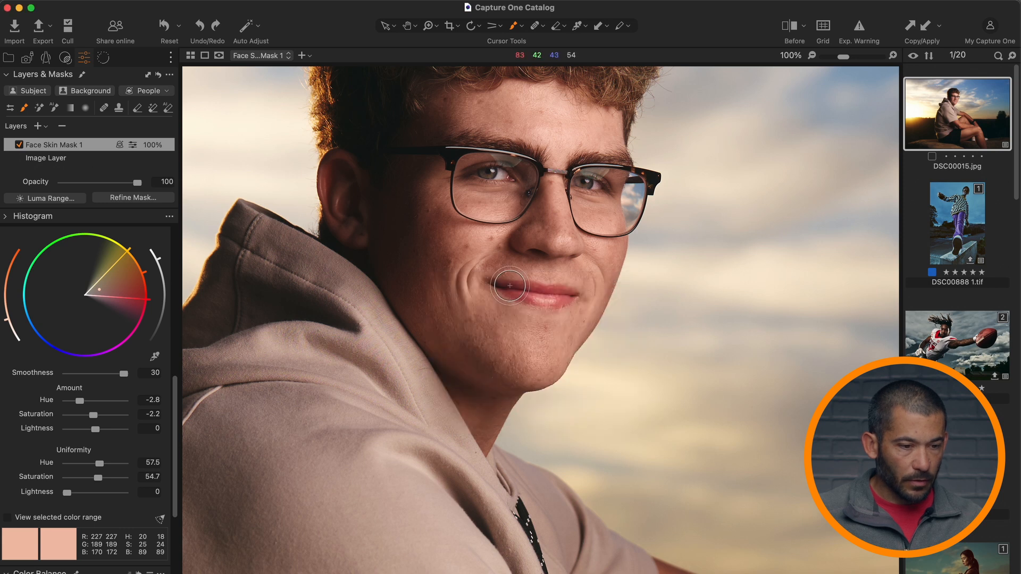
{"action": "mouse_move", "coordinate": [509, 285]}
{"action": "left_mouse_down"}
{"action": "mouse_move", "coordinate": [527, 300]}
{"action": "mouse_move", "coordinate": [491, 297]}
{"action": "mouse_move", "coordinate": [611, 295]}
{"action": "left_mouse_up"}
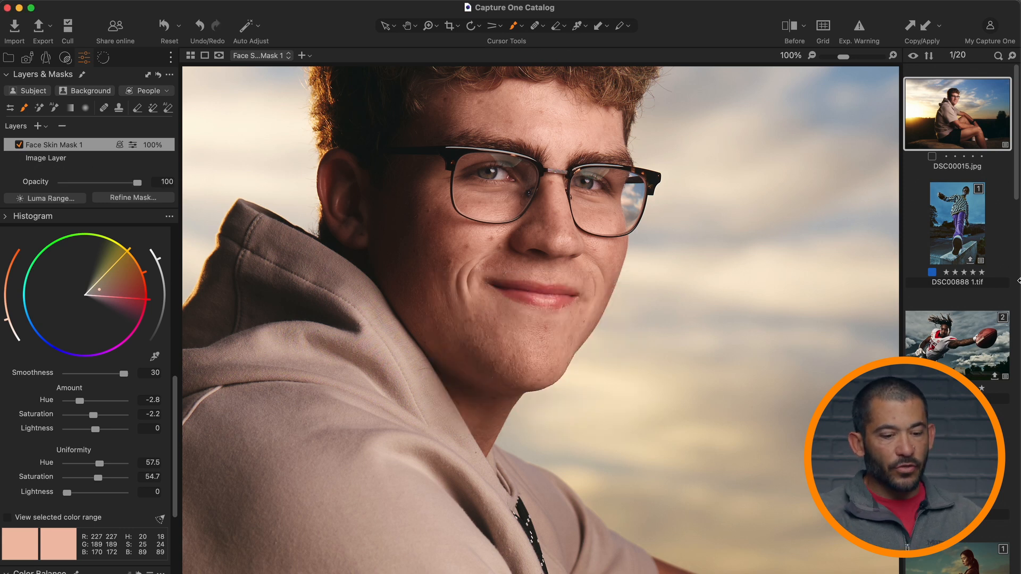
Compare the lips without and with the brushed mask by undoing and redoing the stroke.
{"action": "key", "text": "super+minus"}
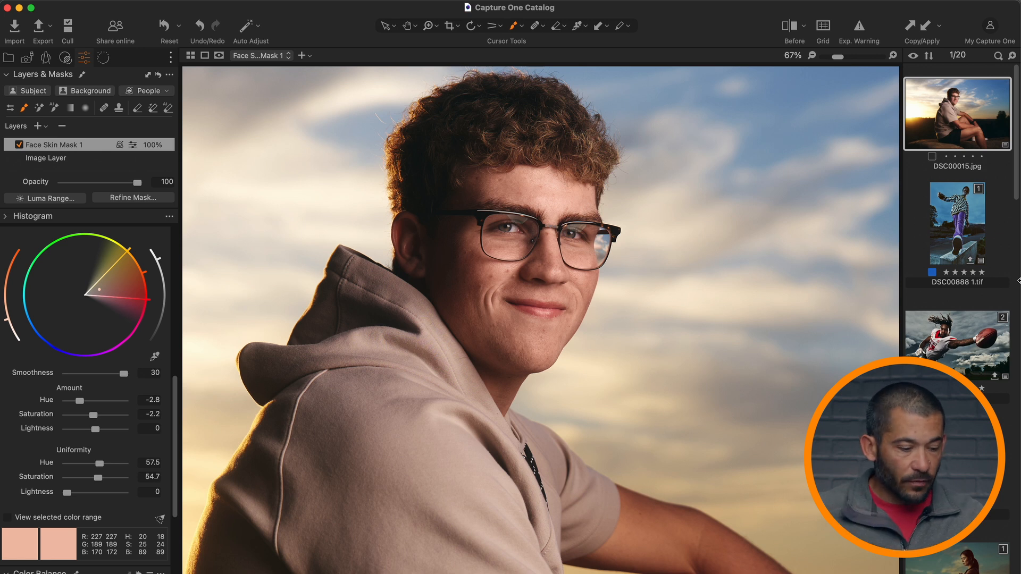
{"action": "key", "text": "super+z"}
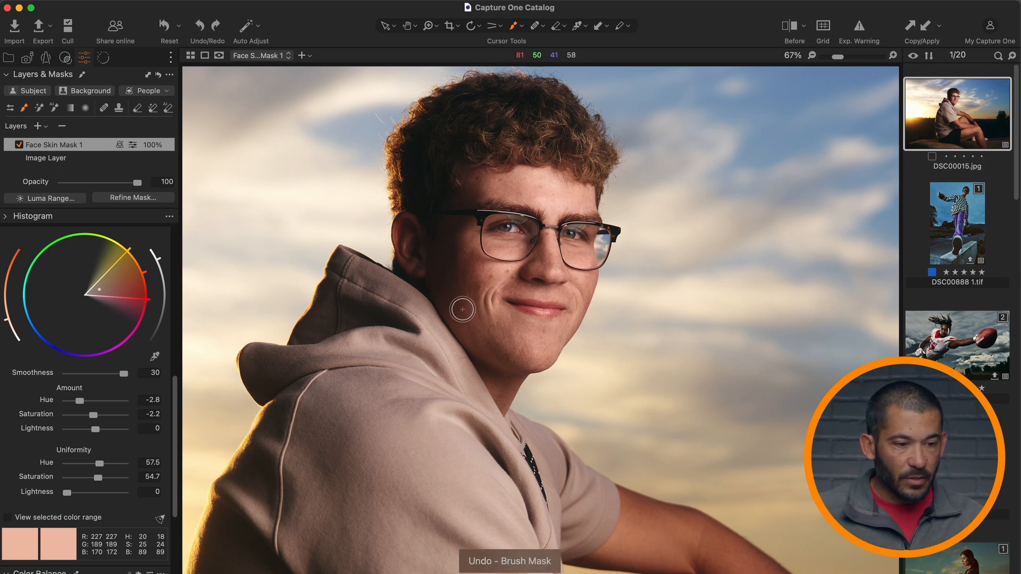
{"action": "key", "text": "super+shift+z"}
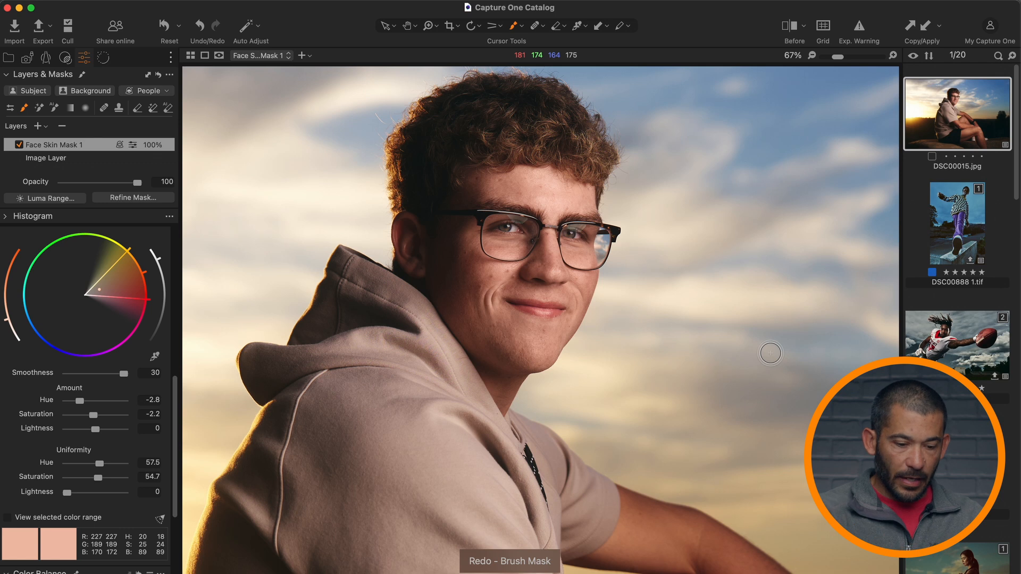
View the man's whole upper body and examine the body parts offered for people masks, without creating a mask.
{"action": "key", "text": "super+minus"}
{"action": "key", "text": "super+minus"}
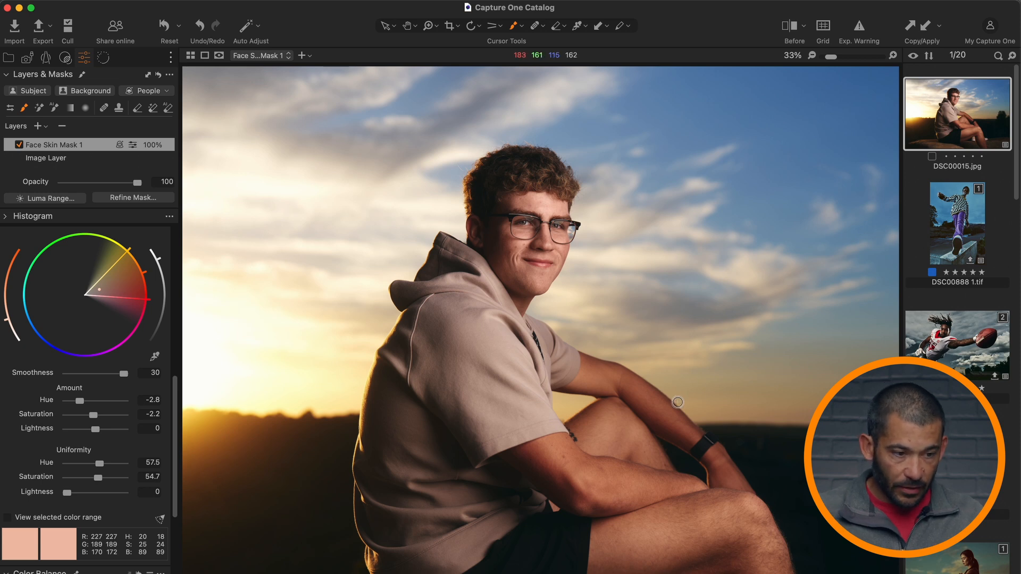
{"action": "left_click_drag", "start_coordinate": [677, 402], "coordinate": [621, 384]}
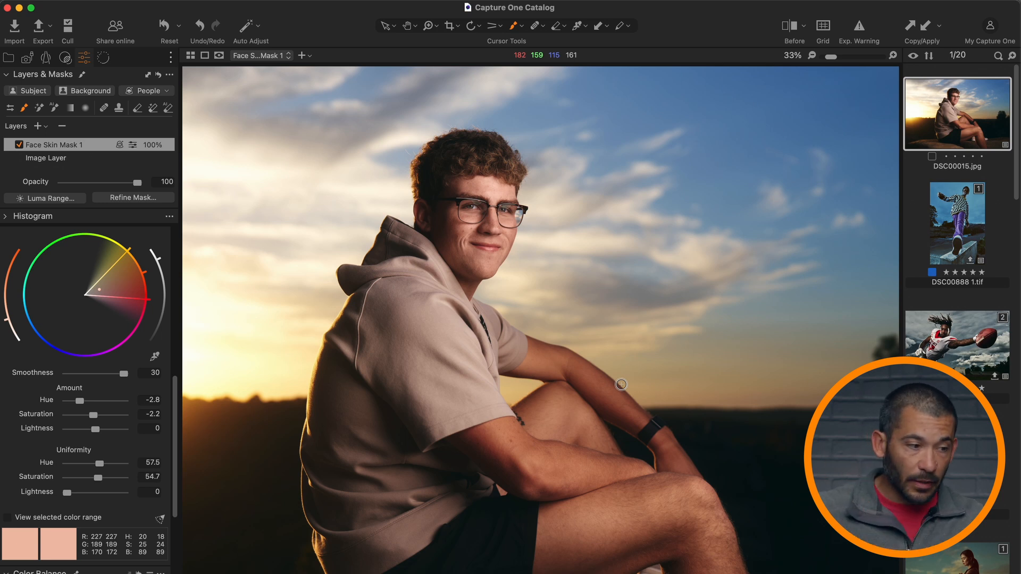
{"action": "left_click", "coordinate": [166, 91]}
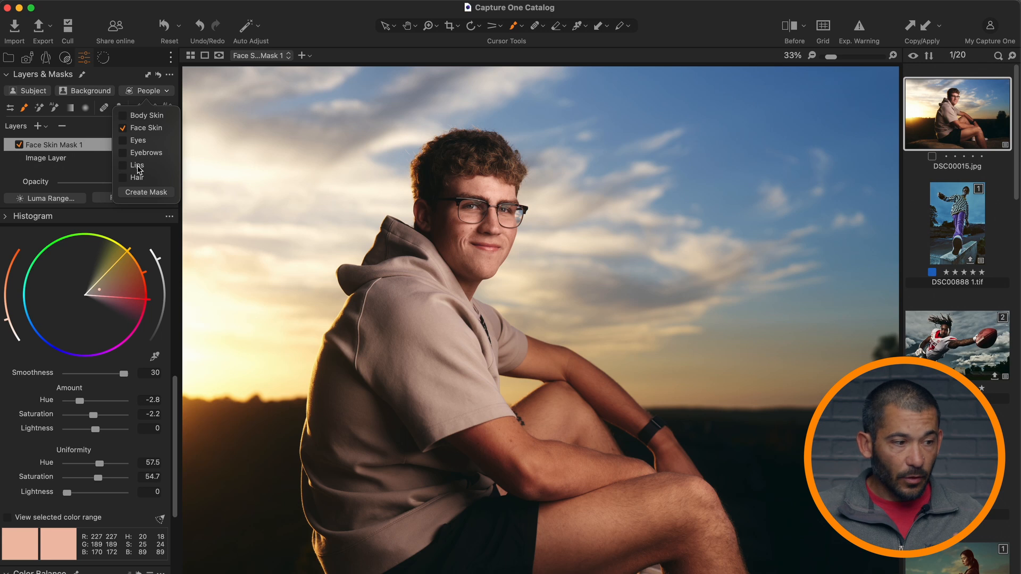
{"action": "left_click", "coordinate": [167, 94]}
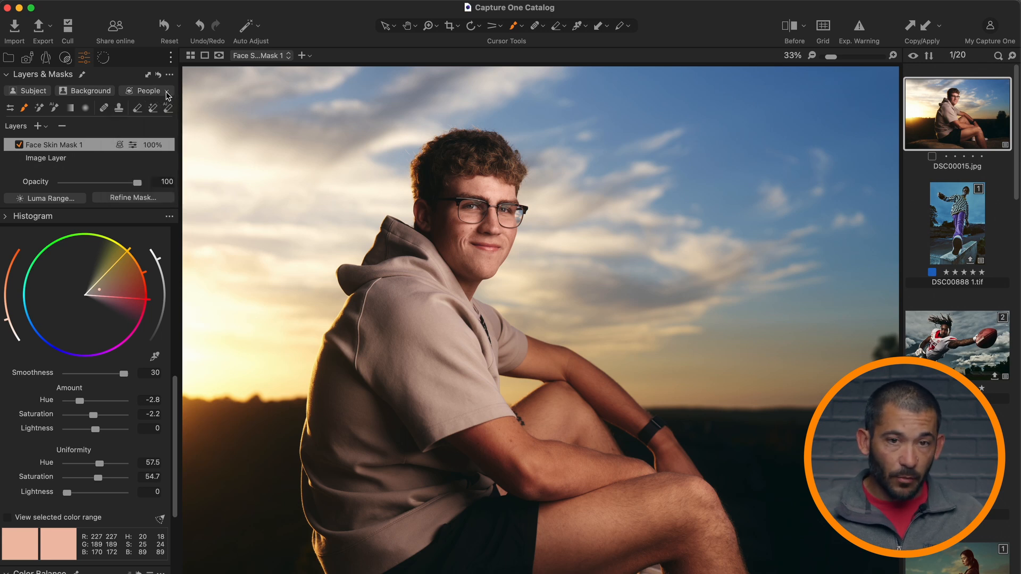
Open DSC00888 1.tif from the catalog and set it as the Match Look reference image.
{"action": "key", "text": "g"}
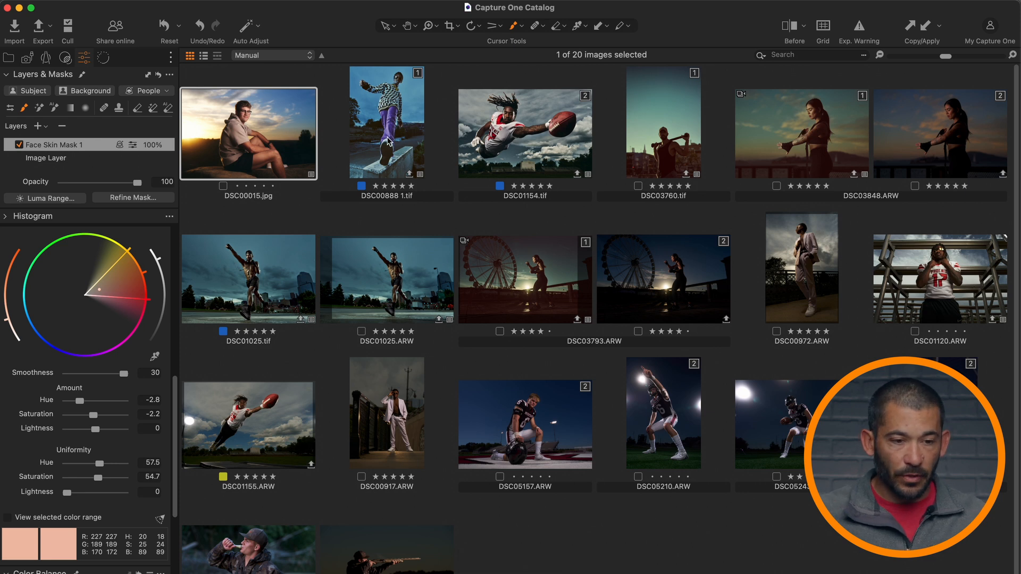
{"action": "left_click", "coordinate": [520, 138]}
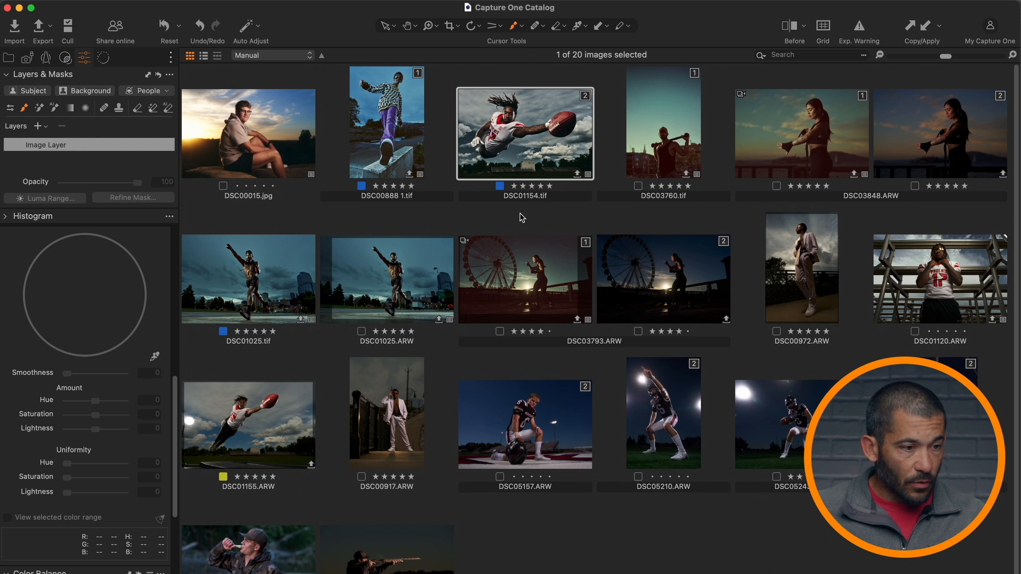
{"action": "double_click", "coordinate": [375, 129]}
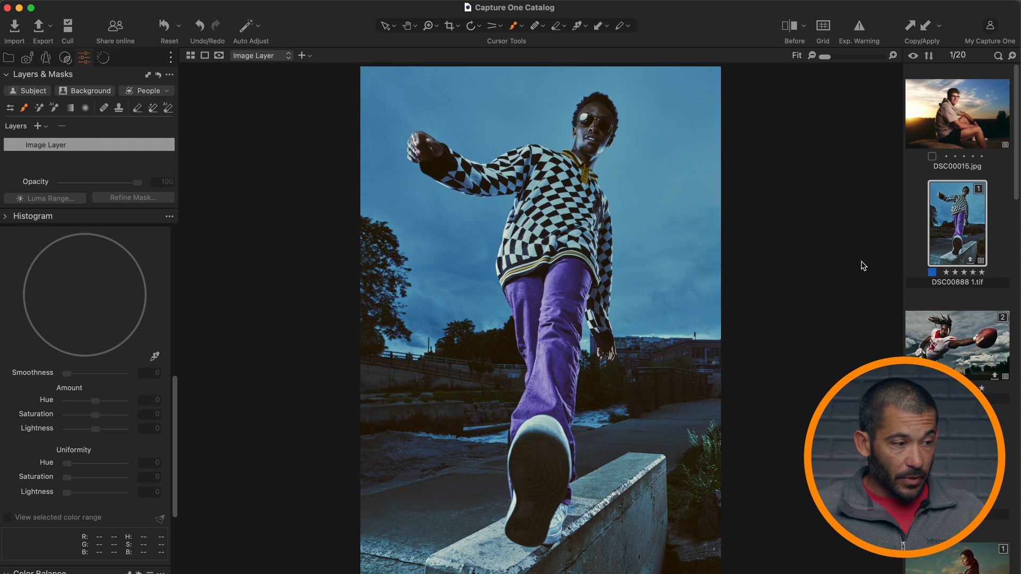
{"action": "scroll", "coordinate": [106, 250], "scroll_direction": "up", "scroll_amount": 10}
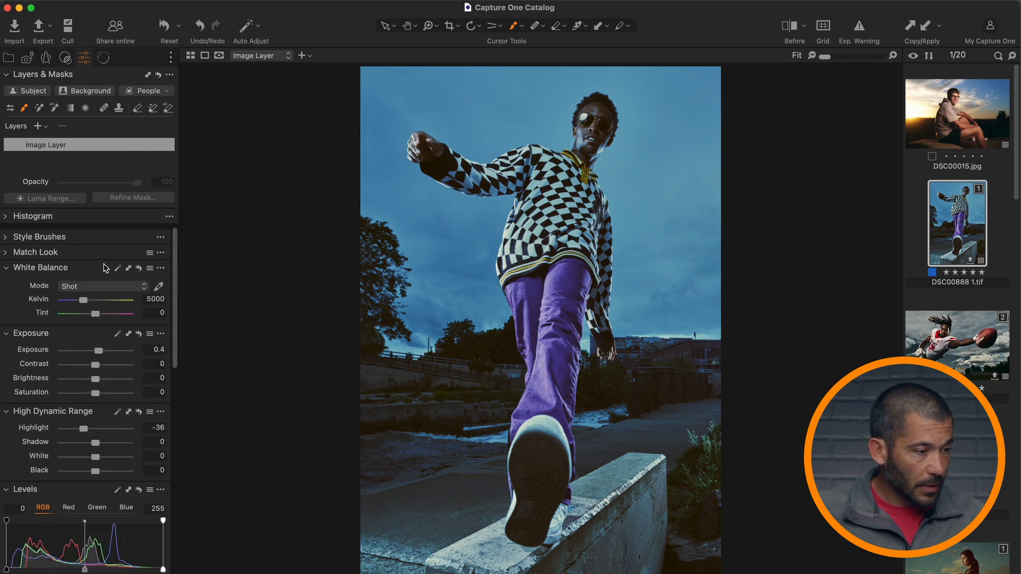
{"action": "left_click", "coordinate": [6, 249]}
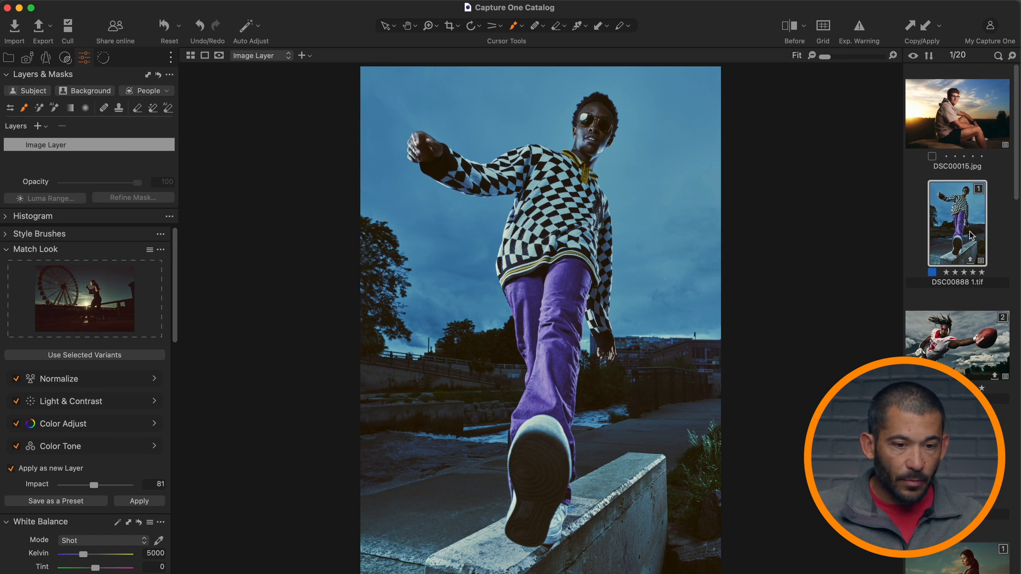
{"action": "left_click_drag", "start_coordinate": [970, 234], "coordinate": [47, 291]}
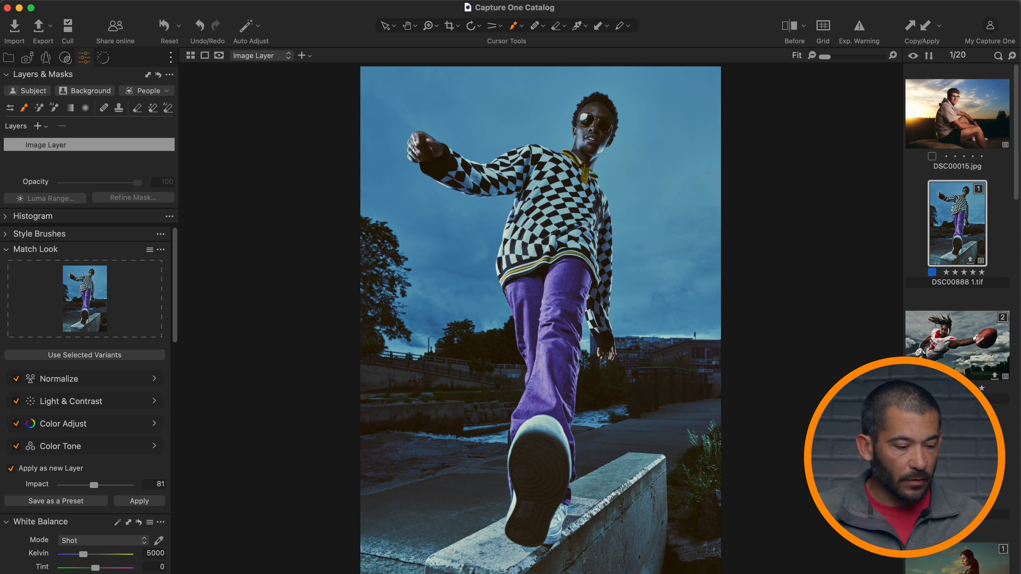
Open DSC00972.ARW and examine the Match Look sub-options of Normalize, Light & Contrast, Color Adjust and Color Tone.
{"action": "key", "text": "g"}
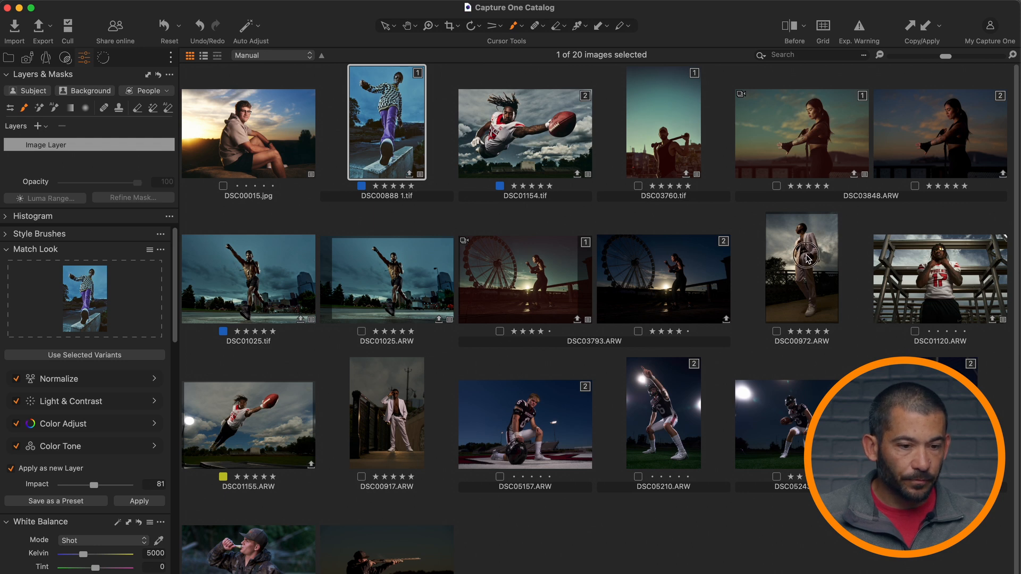
{"action": "double_click", "coordinate": [802, 260]}
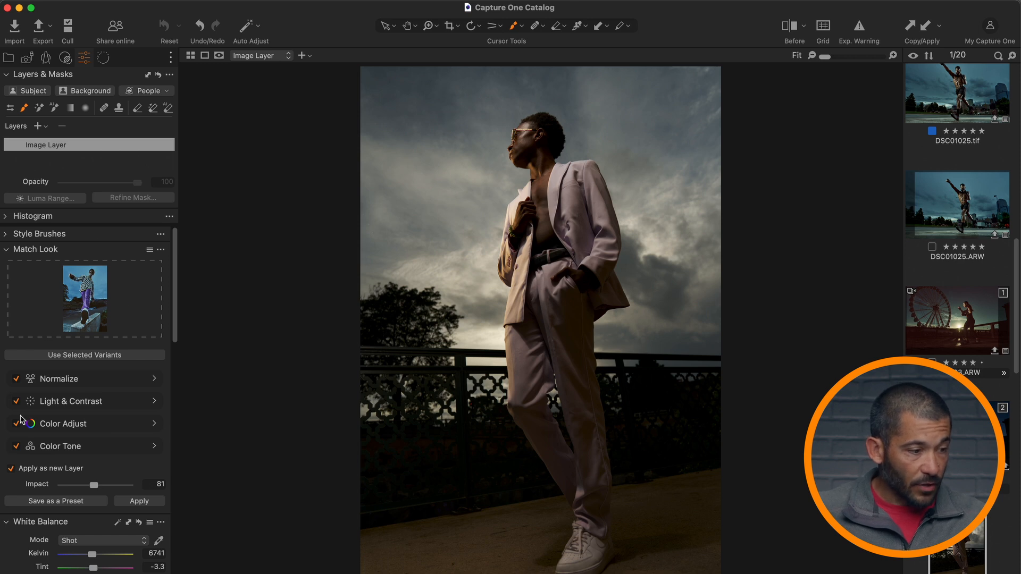
{"action": "scroll", "coordinate": [118, 393], "scroll_direction": "down", "scroll_amount": 2}
{"action": "left_click", "coordinate": [154, 331]}
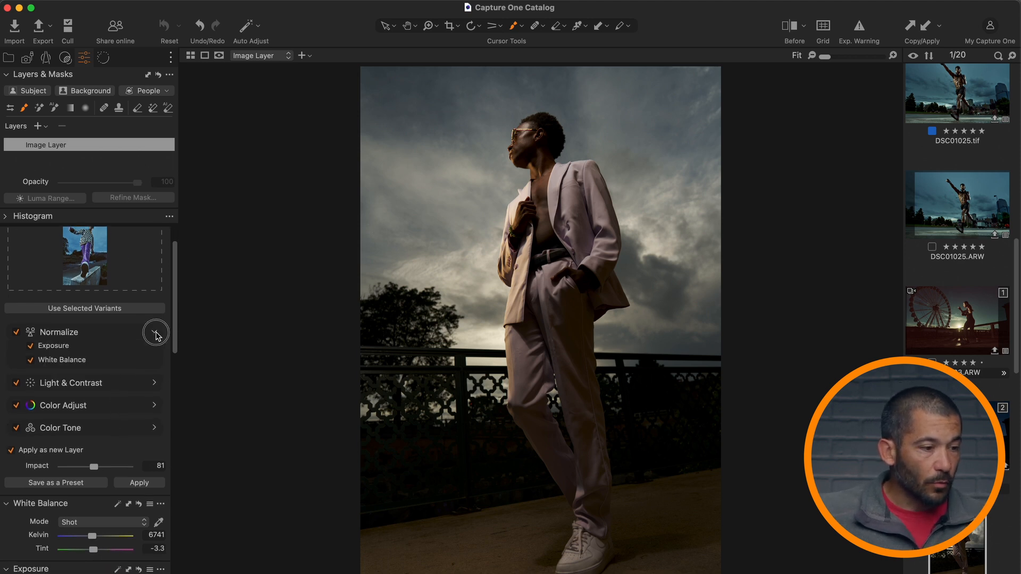
{"action": "left_click", "coordinate": [155, 332]}
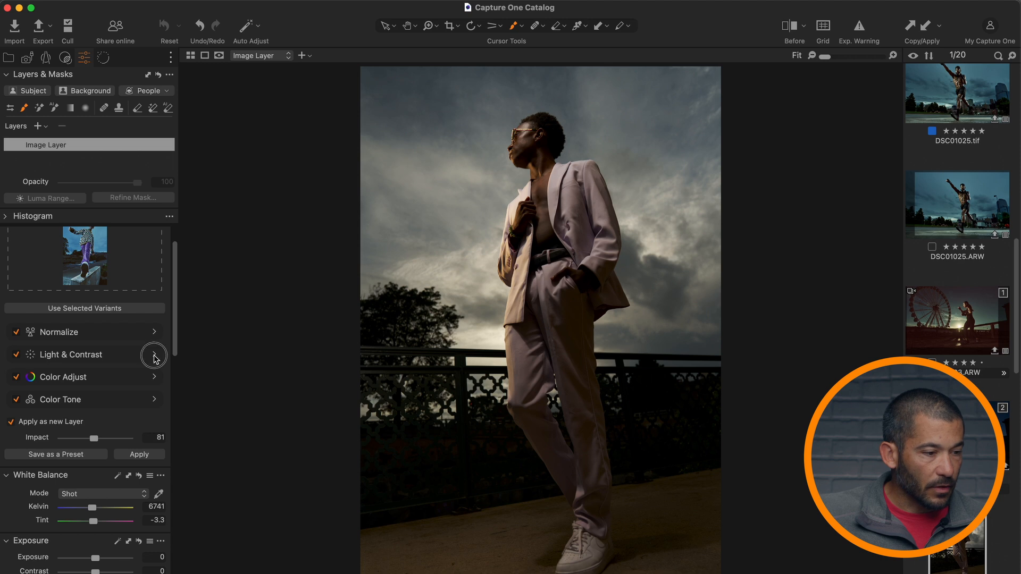
{"action": "left_click", "coordinate": [153, 354]}
{"action": "left_click", "coordinate": [154, 354]}
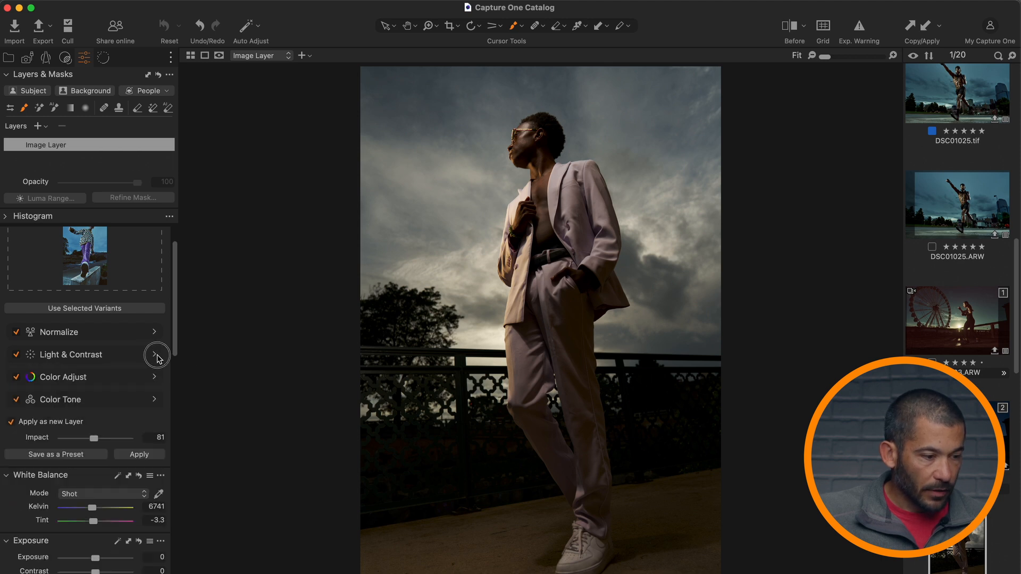
{"action": "left_click", "coordinate": [154, 377]}
{"action": "left_click", "coordinate": [154, 377]}
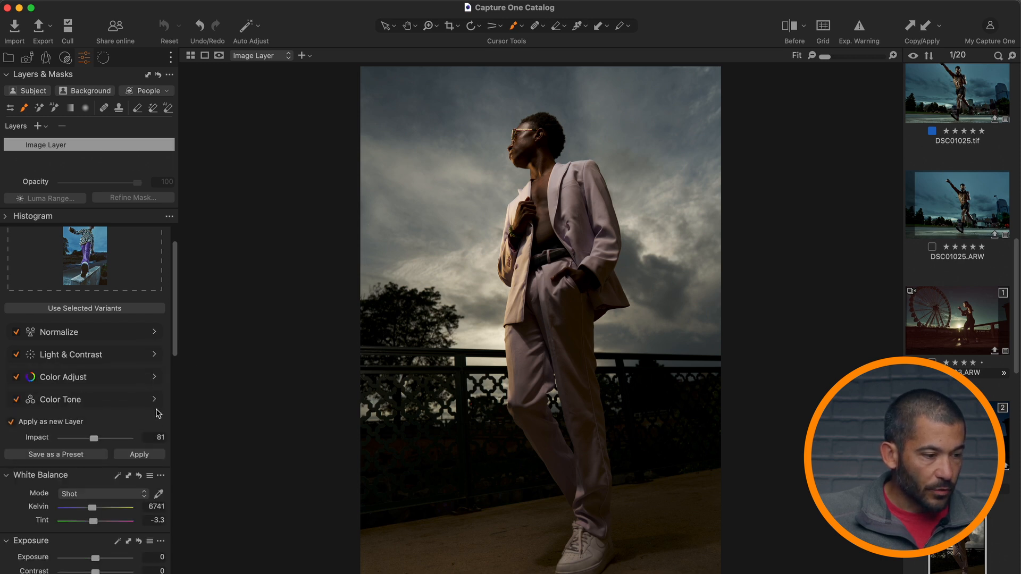
{"action": "left_click", "coordinate": [154, 399]}
{"action": "left_click", "coordinate": [154, 399]}
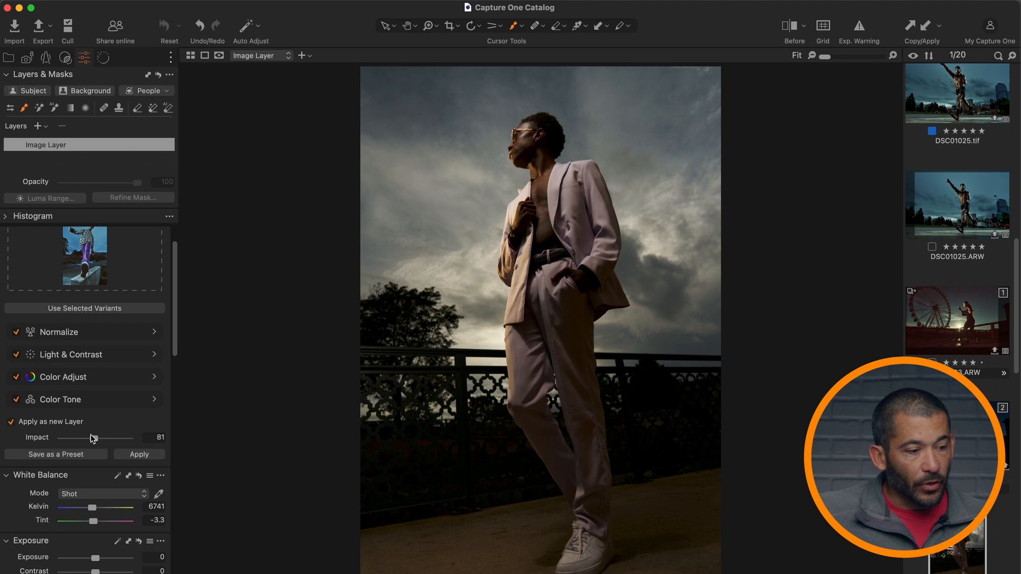
Set the Match Look Impact to 80 and show the Normalize sub-options.
{"action": "mouse_move", "coordinate": [93, 438]}
{"action": "left_mouse_down"}
{"action": "mouse_move", "coordinate": [179, 437]}
{"action": "mouse_move", "coordinate": [94, 445]}
{"action": "left_mouse_up"}
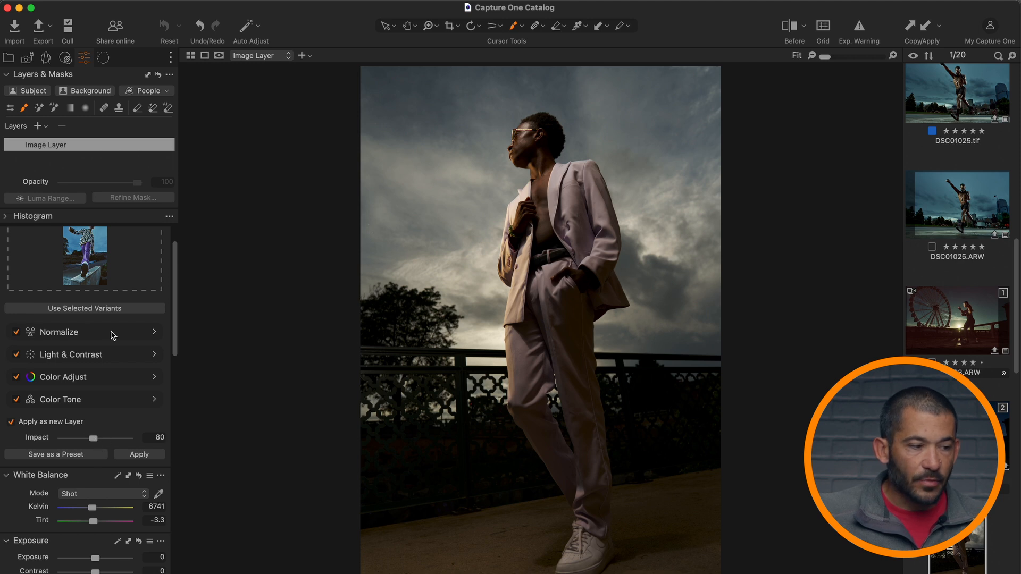
{"action": "left_click", "coordinate": [155, 332]}
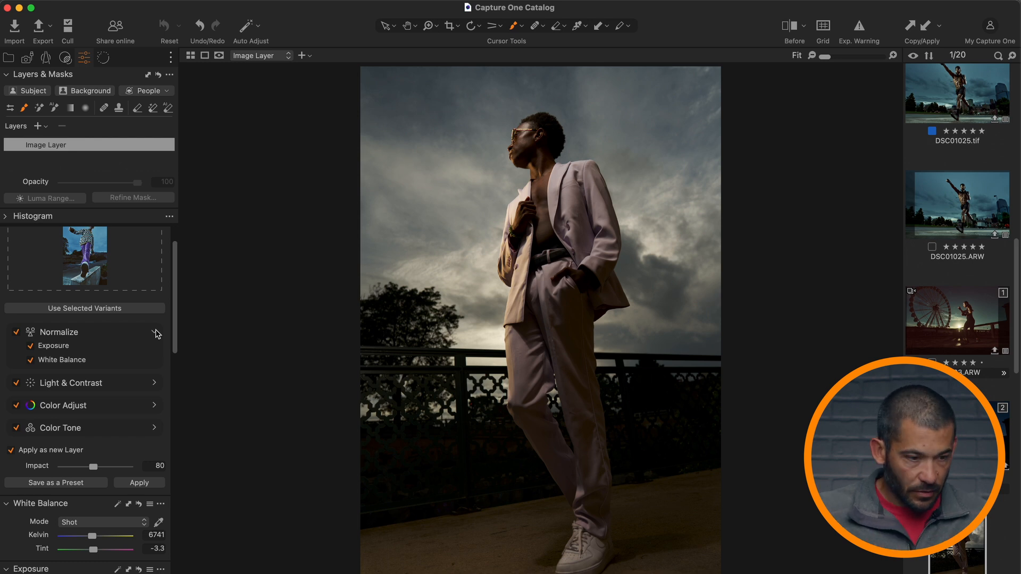
{"action": "scroll", "coordinate": [131, 392], "scroll_direction": "up", "scroll_amount": 2}
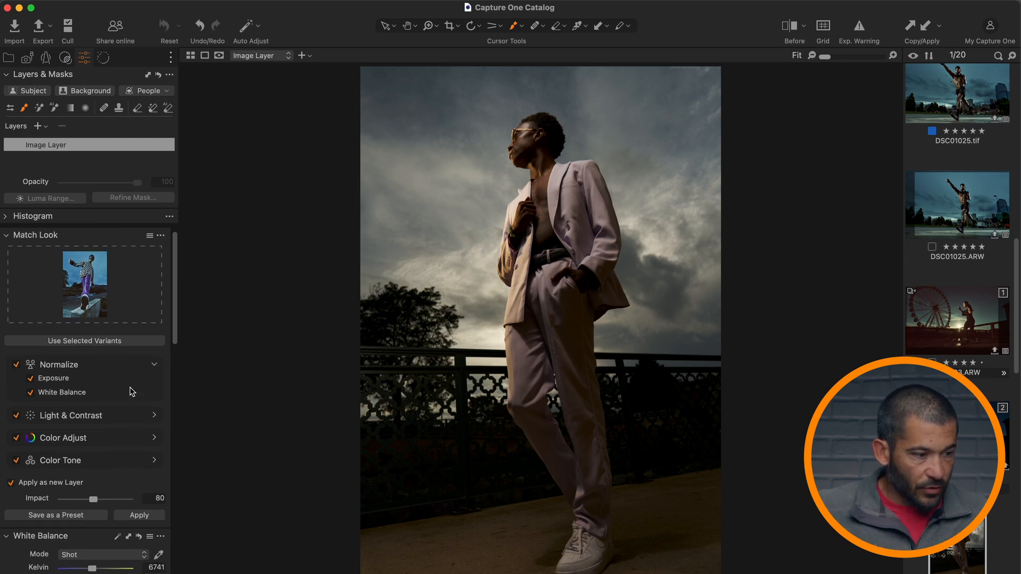
Collapse the Normalize options, apply Match Look to DSC00972.ARW as a new layer, and examine the adjustments it makes.
{"action": "scroll", "coordinate": [130, 392], "scroll_direction": "up", "scroll_amount": 1}
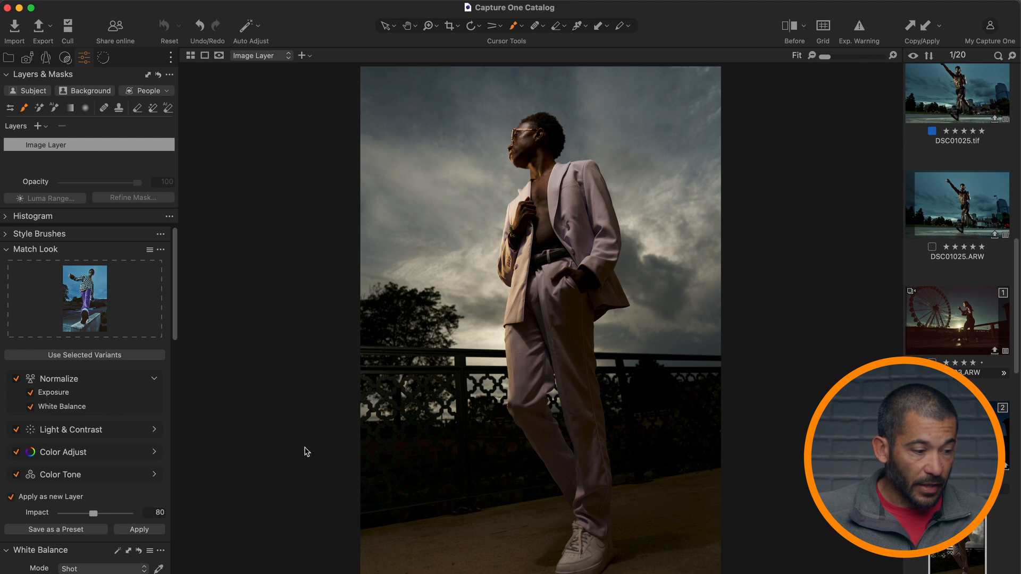
{"action": "scroll", "coordinate": [160, 478], "scroll_direction": "down", "scroll_amount": 3}
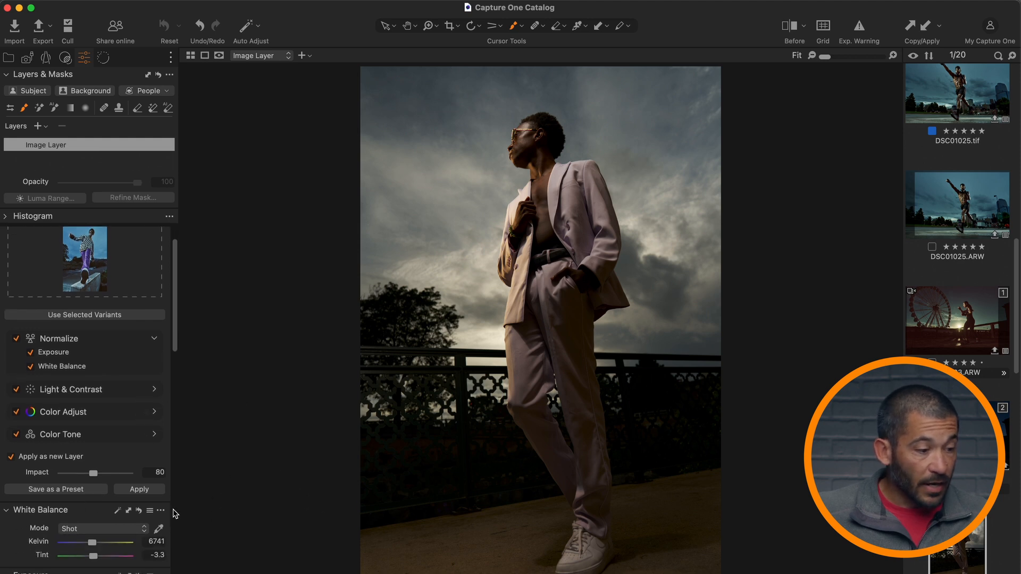
{"action": "left_click", "coordinate": [154, 338]}
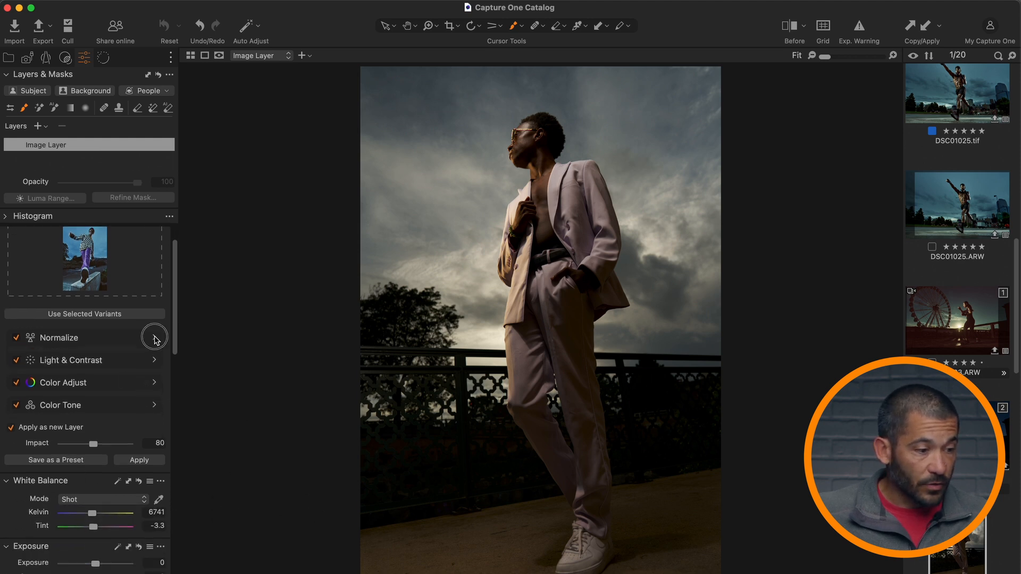
{"action": "left_click", "coordinate": [149, 460]}
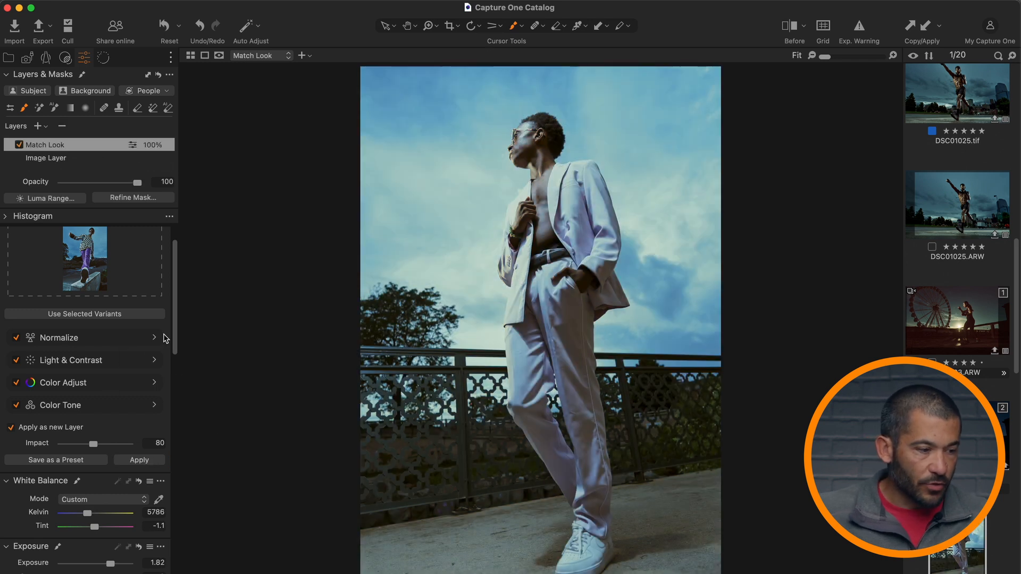
{"action": "scroll", "coordinate": [133, 337], "scroll_direction": "down", "scroll_amount": 5}
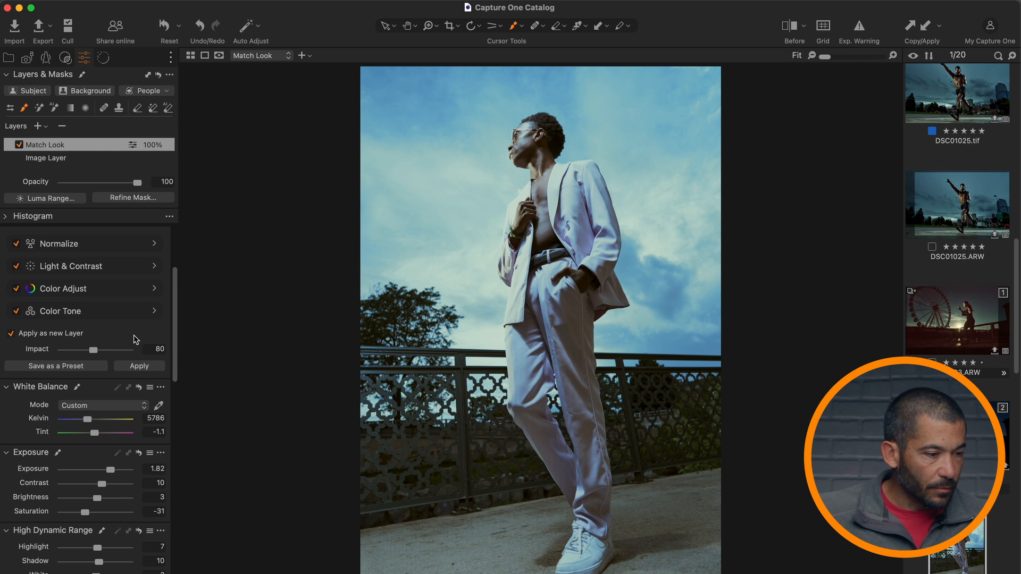
{"action": "scroll", "coordinate": [133, 337], "scroll_direction": "up", "scroll_amount": 7}
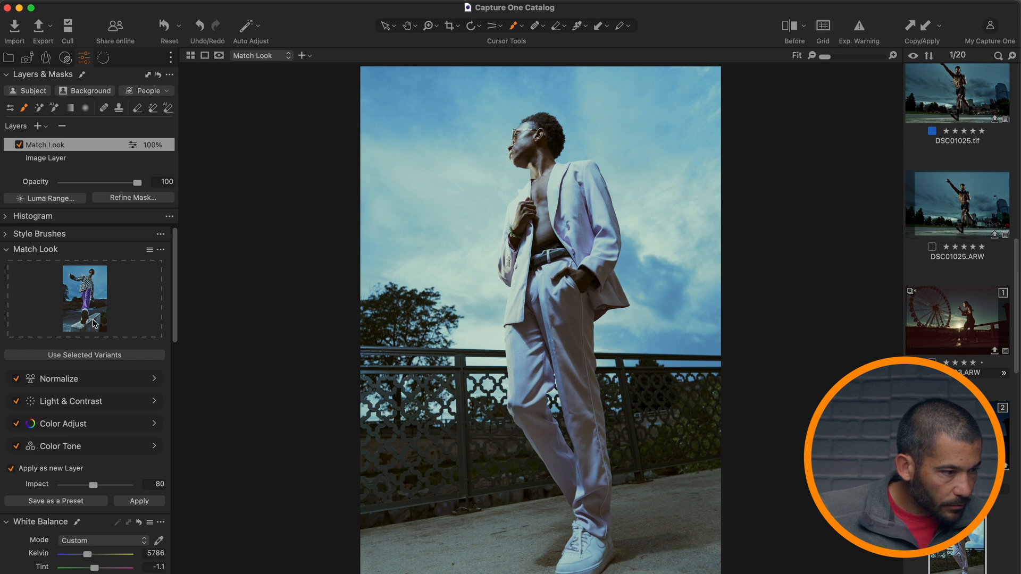
{"action": "left_click", "coordinate": [161, 250]}
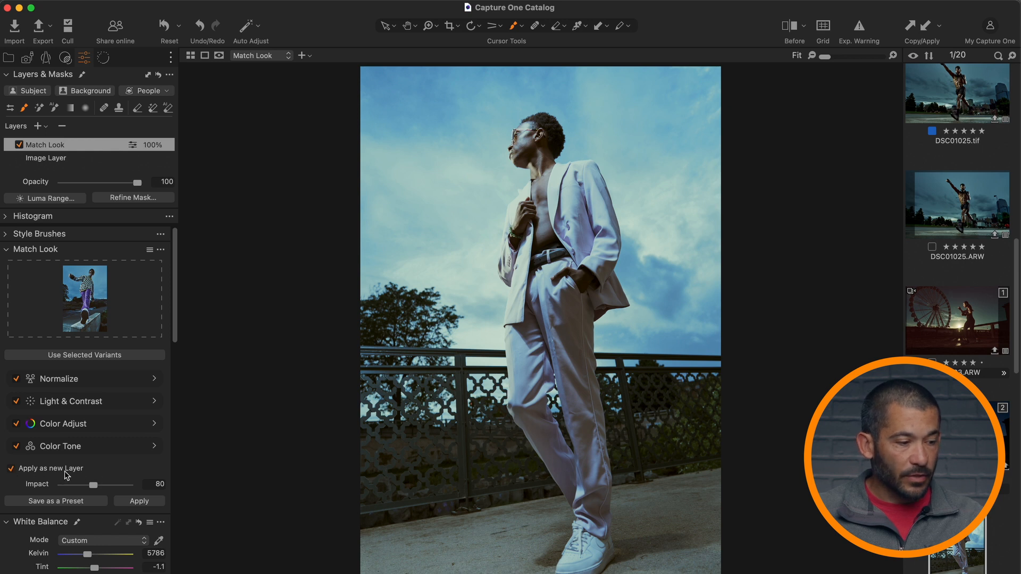
Undo the Match Look layer and apply the look directly to the image layer with Apply as new Layer off.
{"action": "key", "text": "super+z"}
{"action": "left_click", "coordinate": [11, 468]}
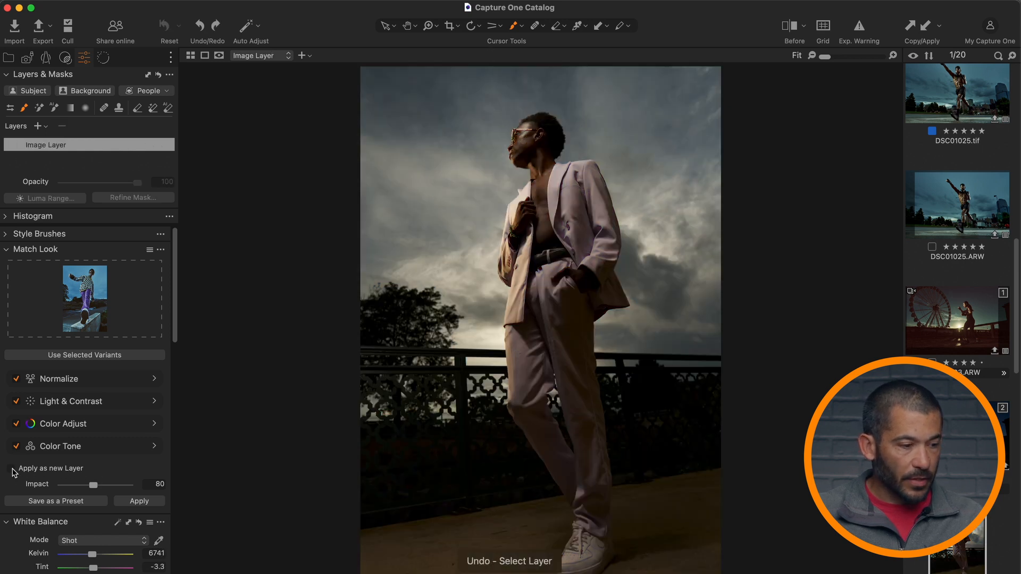
{"action": "left_click", "coordinate": [137, 502]}
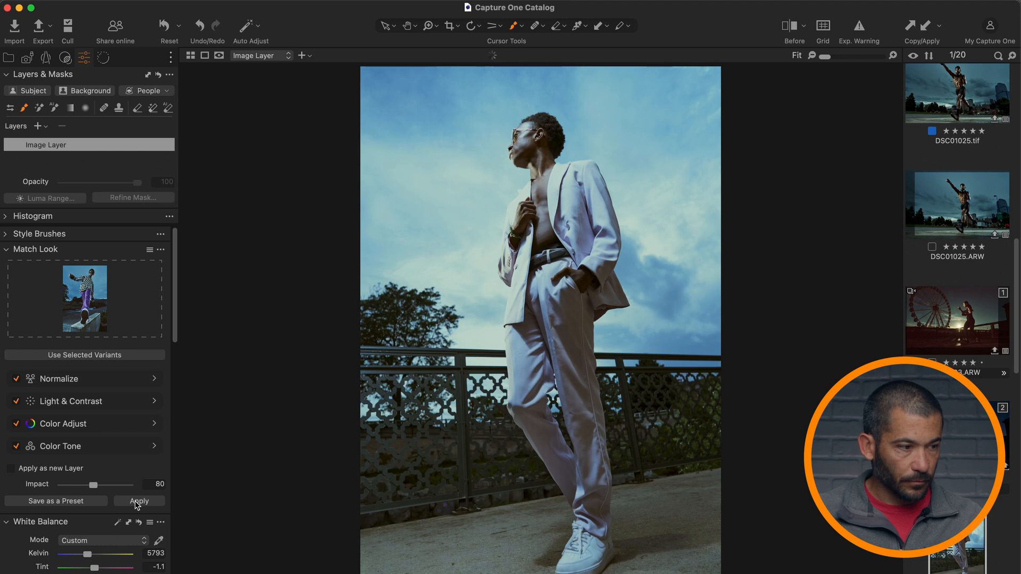
Examine the image layer's High Dynamic Range, Levels and Luma curve adjustments made by Match Look.
{"action": "scroll", "coordinate": [137, 504], "scroll_direction": "down", "scroll_amount": 10}
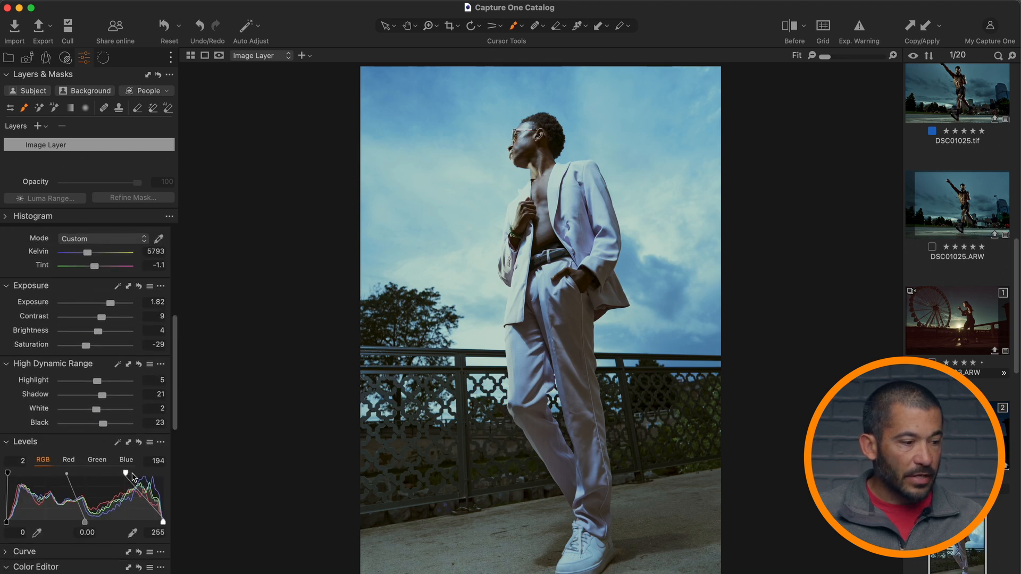
{"action": "scroll", "coordinate": [133, 477], "scroll_direction": "down", "scroll_amount": 3}
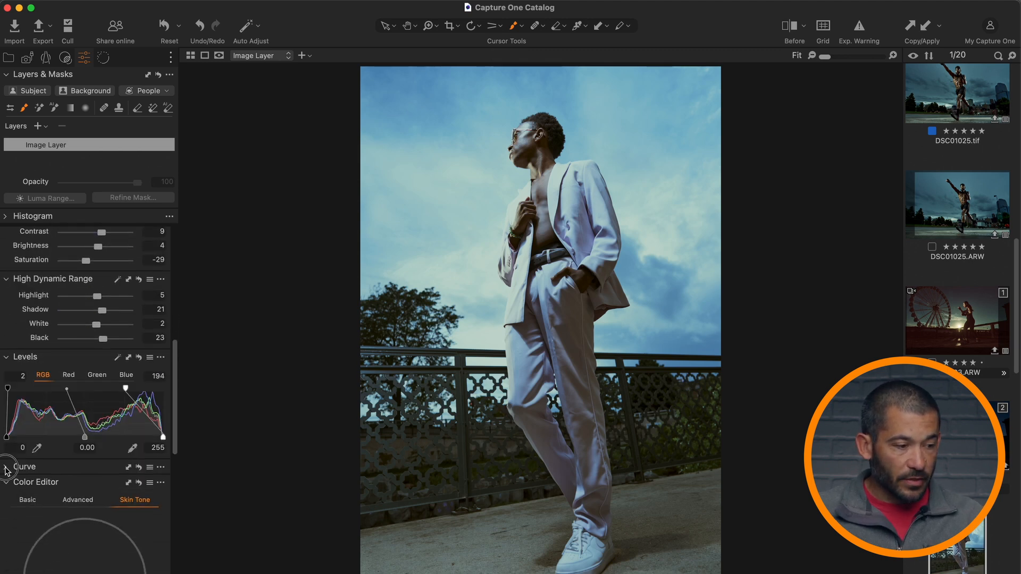
{"action": "left_click", "coordinate": [18, 467]}
{"action": "scroll", "coordinate": [87, 451], "scroll_direction": "down", "scroll_amount": 1}
{"action": "left_click", "coordinate": [52, 403]}
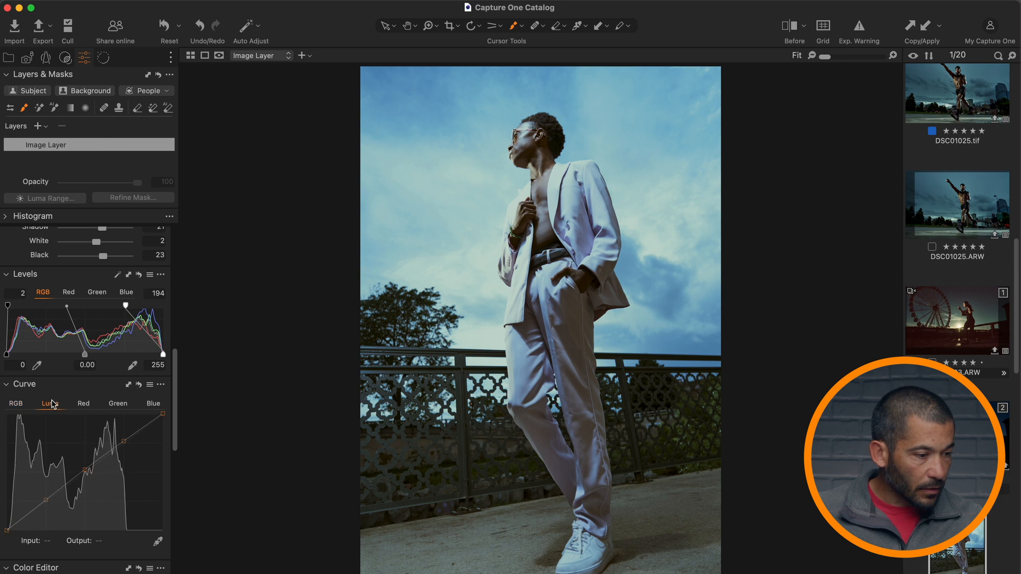
{"action": "scroll", "coordinate": [93, 420], "scroll_direction": "up", "scroll_amount": 10}
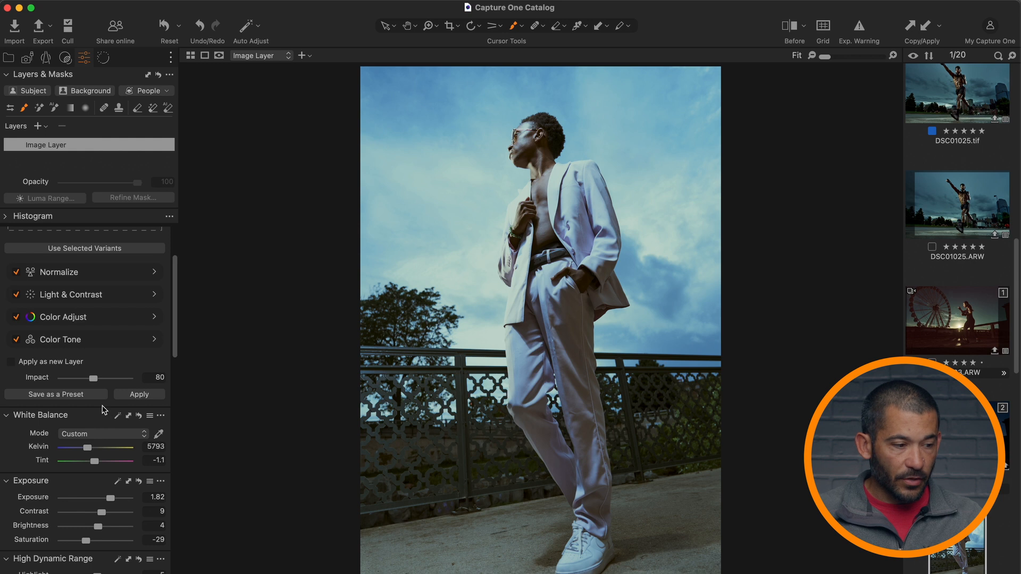
Undo the look on the image layer and reapply Match Look with Apply as new Layer enabled.
{"action": "key", "text": "super+z"}
{"action": "left_click", "coordinate": [48, 363]}
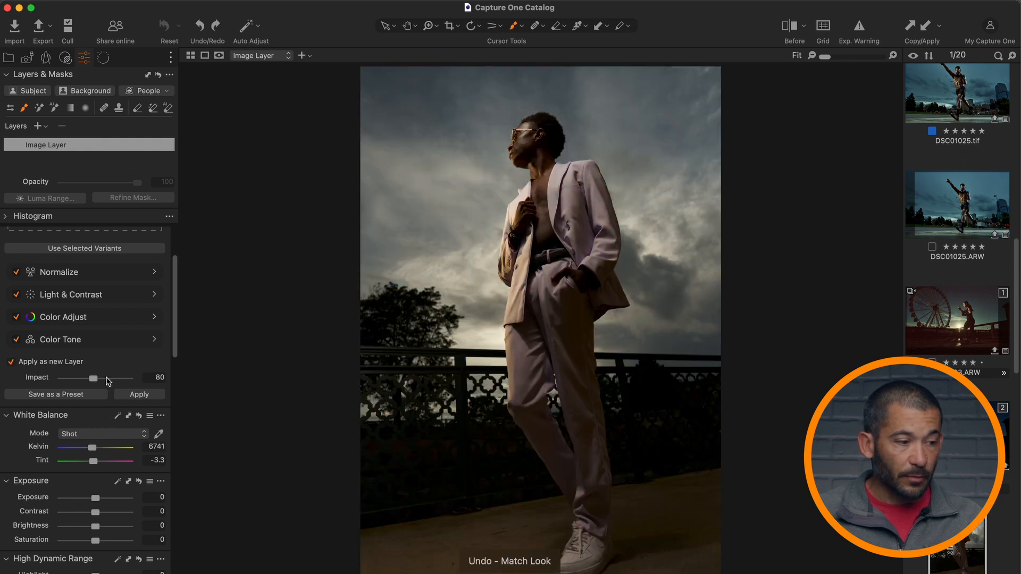
{"action": "left_click", "coordinate": [145, 394]}
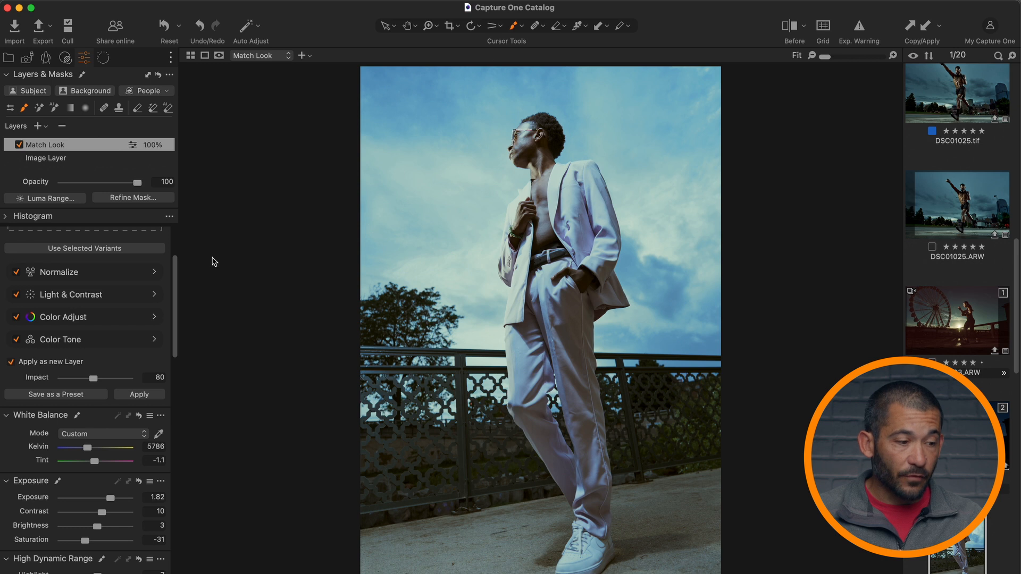
Exclude Exposure from Normalize, keeping White Balance included, and apply Match Look to DSC00972.ARW as a new layer.
{"action": "left_click", "coordinate": [155, 274]}
{"action": "left_click", "coordinate": [30, 286]}
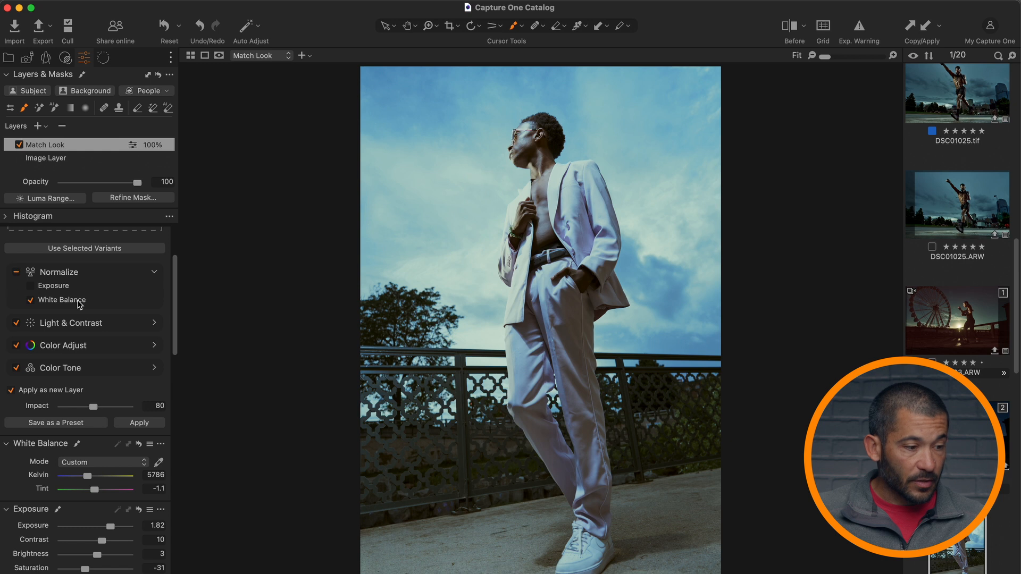
{"action": "left_click", "coordinate": [149, 422]}
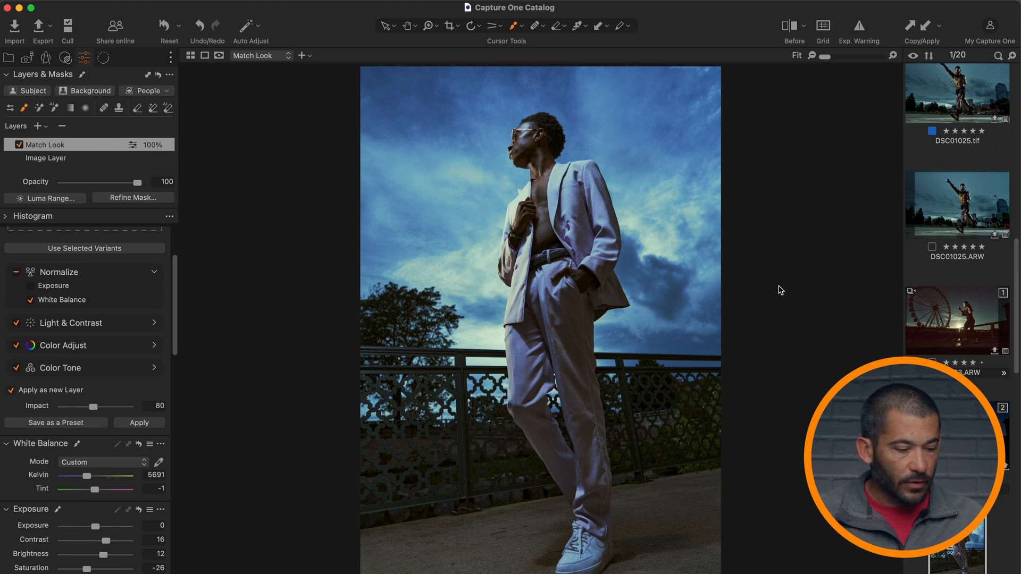
Select DSC00888 1.tif together with DSC00972.ARW and compare the two photos side by side at fit size.
{"action": "double_click", "coordinate": [664, 297]}
{"action": "scroll", "coordinate": [808, 292], "scroll_direction": "up", "scroll_amount": 5}
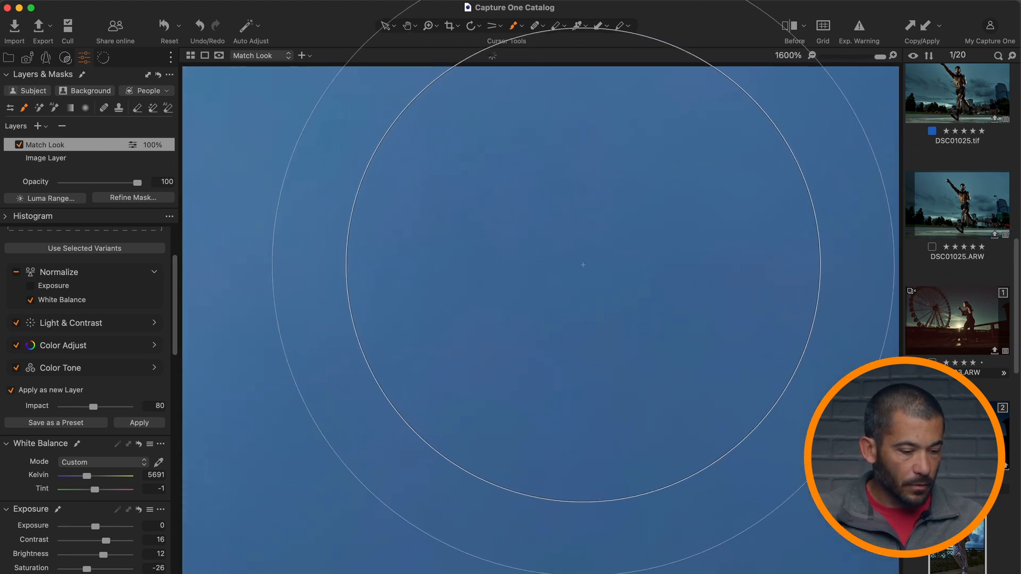
{"action": "key", "text": "g"}
{"action": "key", "text": "g"}
{"action": "key", "text": "g"}
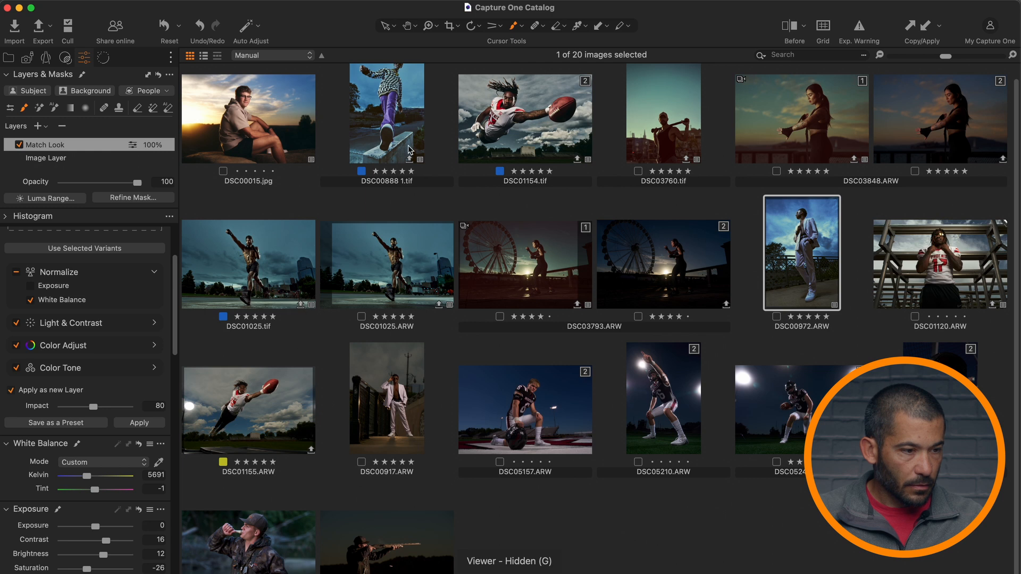
{"action": "left_click", "coordinate": [401, 144]}
{"action": "key", "text": "g"}
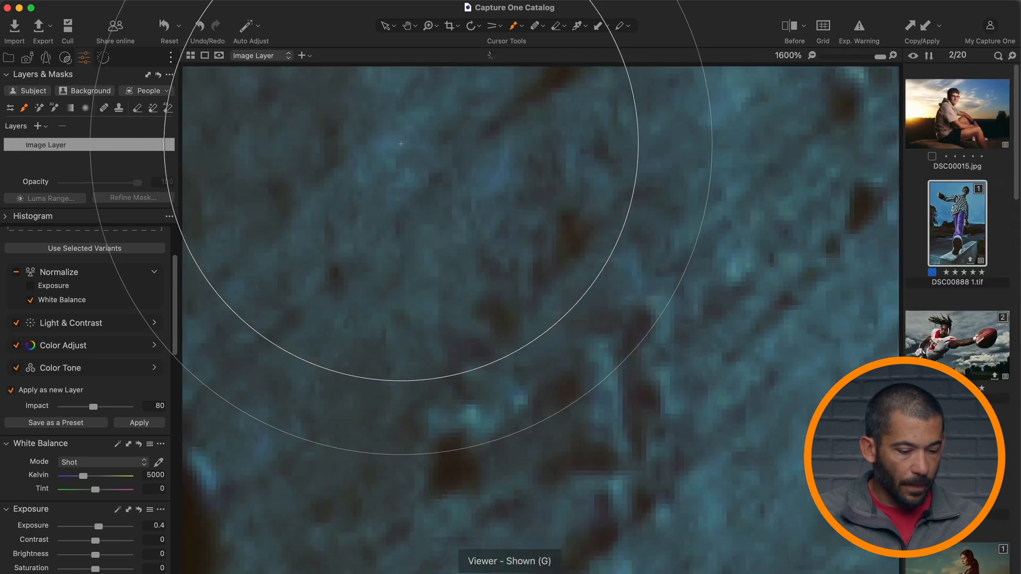
{"action": "key", "text": "comma"}
{"action": "left_click", "coordinate": [202, 56]}
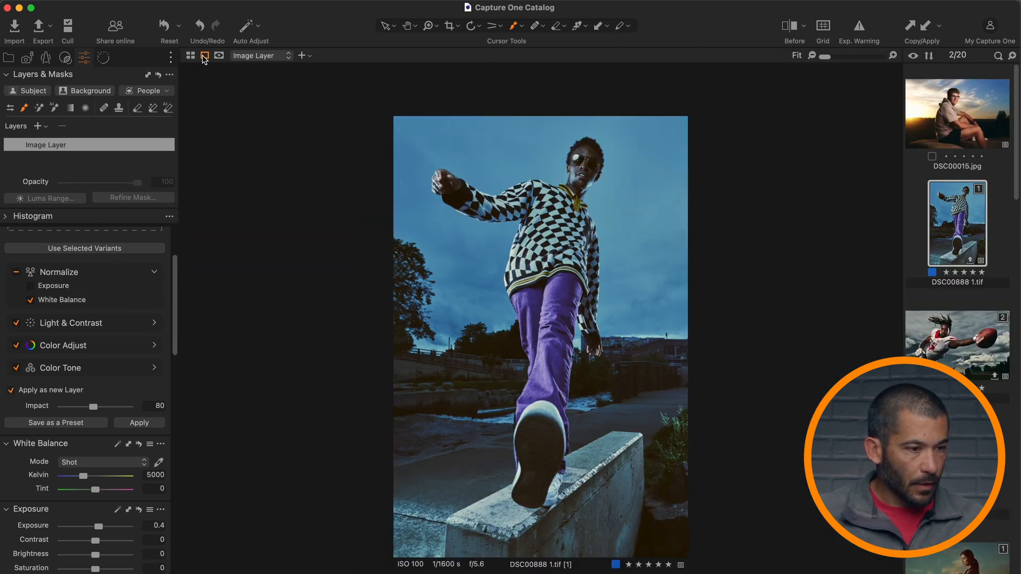
{"action": "left_click", "coordinate": [190, 56]}
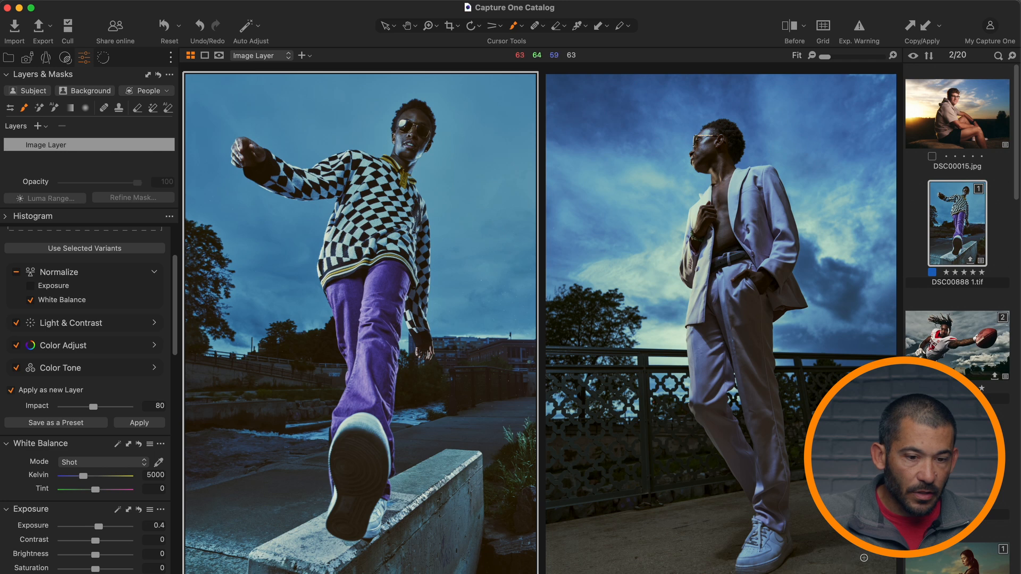
Clear the comparison selection and open only DSC00972.ARW with its Match Look layer.
{"action": "left_click", "coordinate": [1007, 240]}
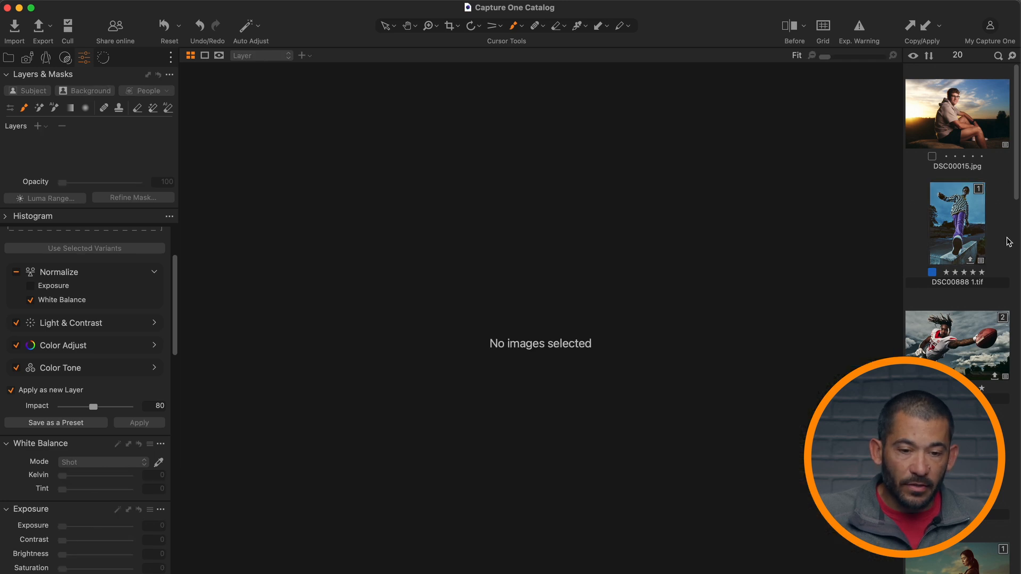
{"action": "scroll", "coordinate": [1001, 296], "scroll_direction": "down", "scroll_amount": 15}
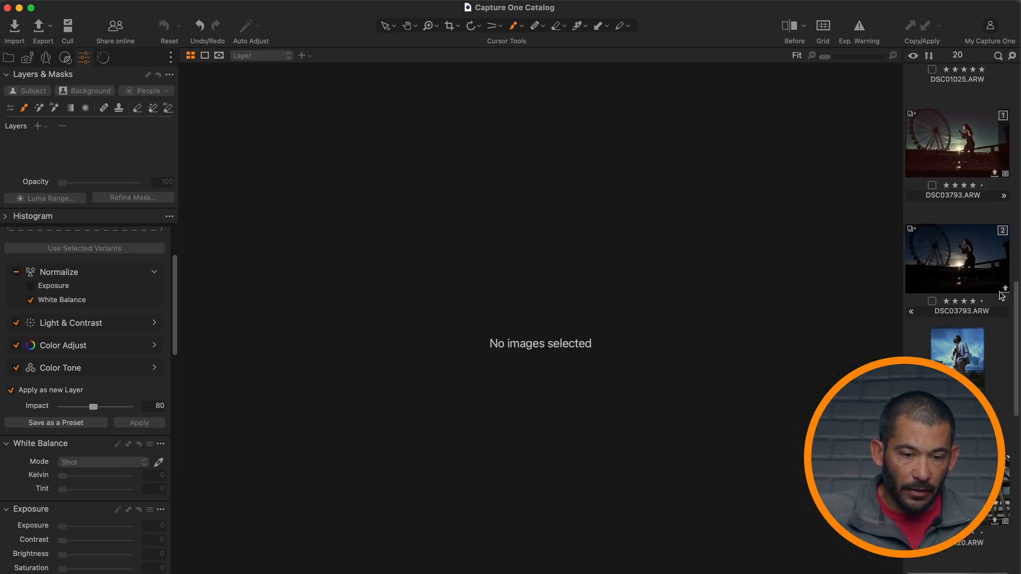
{"action": "left_click", "coordinate": [966, 309]}
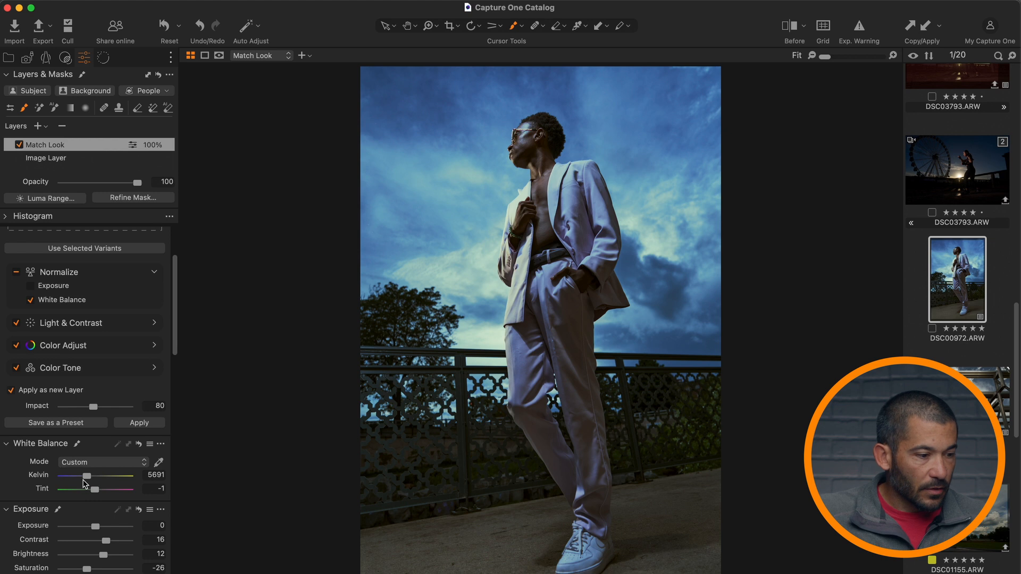
Try warming the Match Look layer's white balance to 6438 Kelvin and undo the change.
{"action": "left_click_drag", "start_coordinate": [88, 477], "coordinate": [92, 477]}
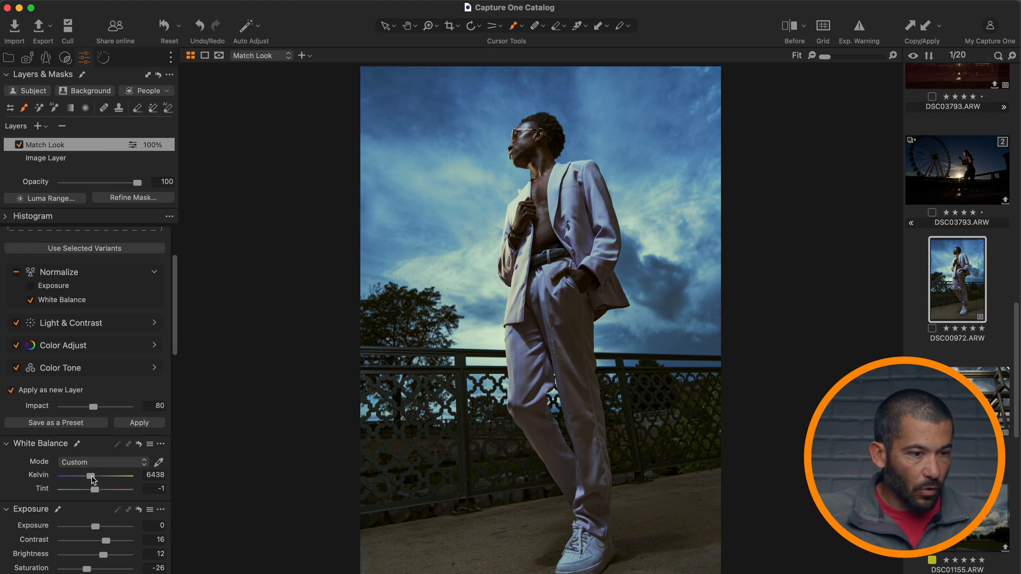
{"action": "key", "text": "super+z"}
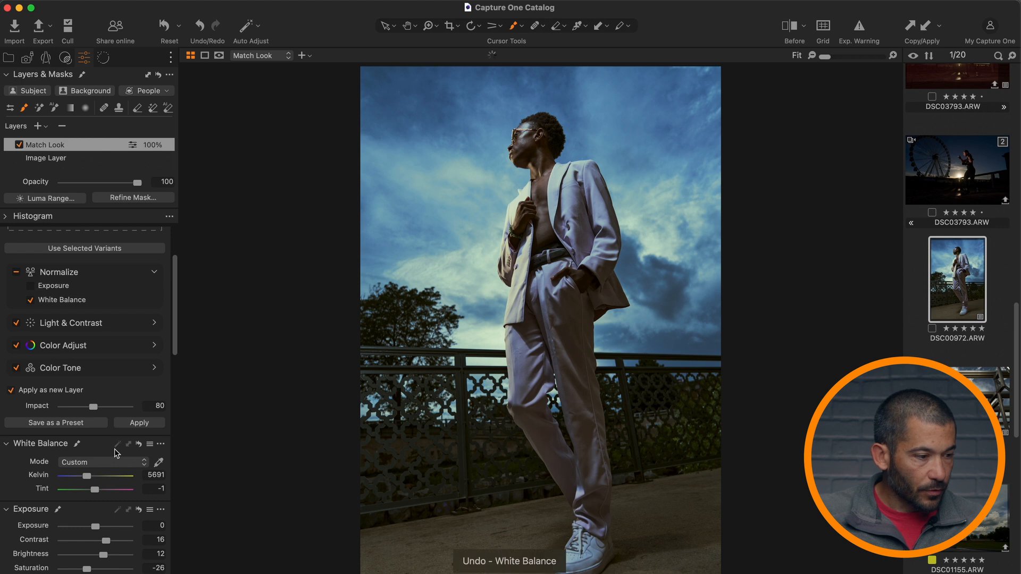
Examine the Match Look sub-options of Color Adjust and Color Tone, leaving both groups collapsed.
{"action": "left_click", "coordinate": [154, 346]}
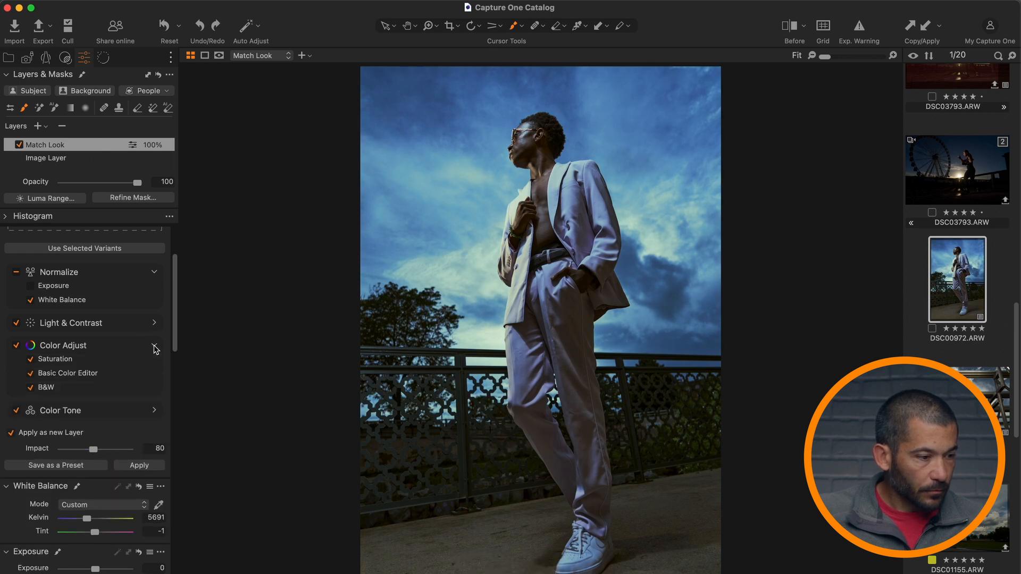
{"action": "left_click", "coordinate": [154, 347]}
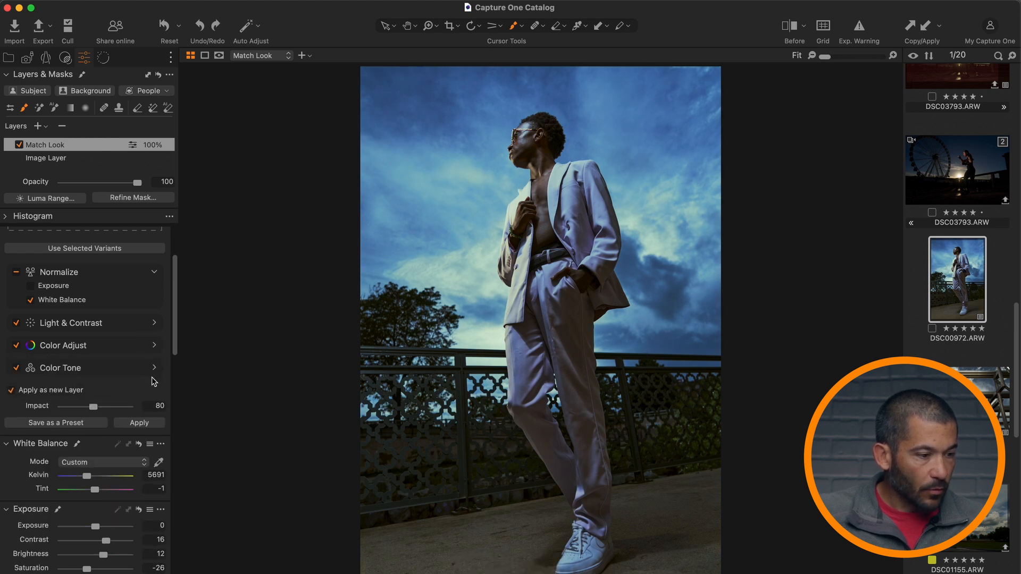
{"action": "left_click", "coordinate": [154, 367]}
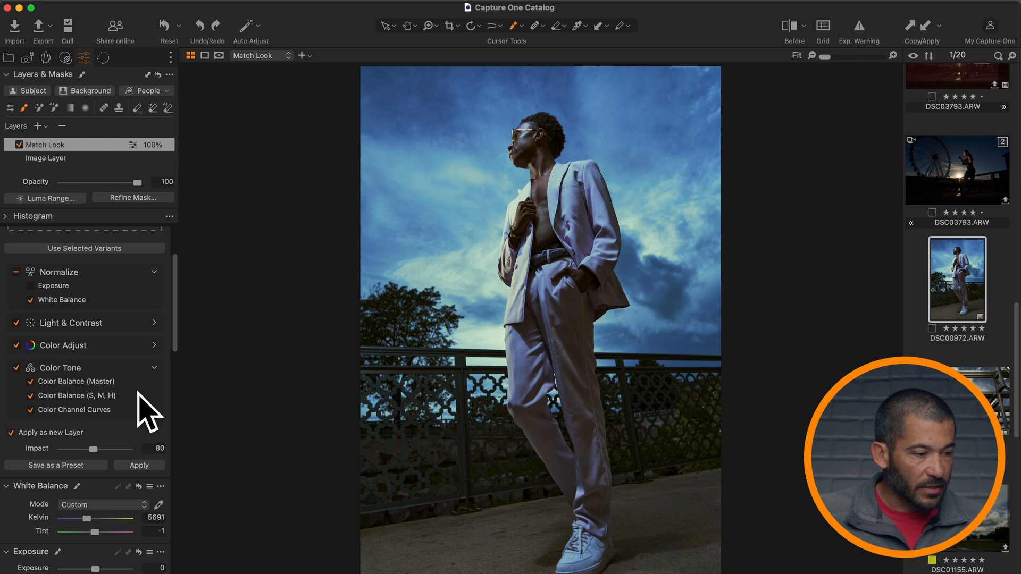
{"action": "left_click", "coordinate": [154, 368]}
Sample the blue sky in the Advanced Color Editor on the Match Look layer and set Hue to -10.8 and Saturation to -20.7.
{"action": "scroll", "coordinate": [146, 386], "scroll_direction": "down", "scroll_amount": 10}
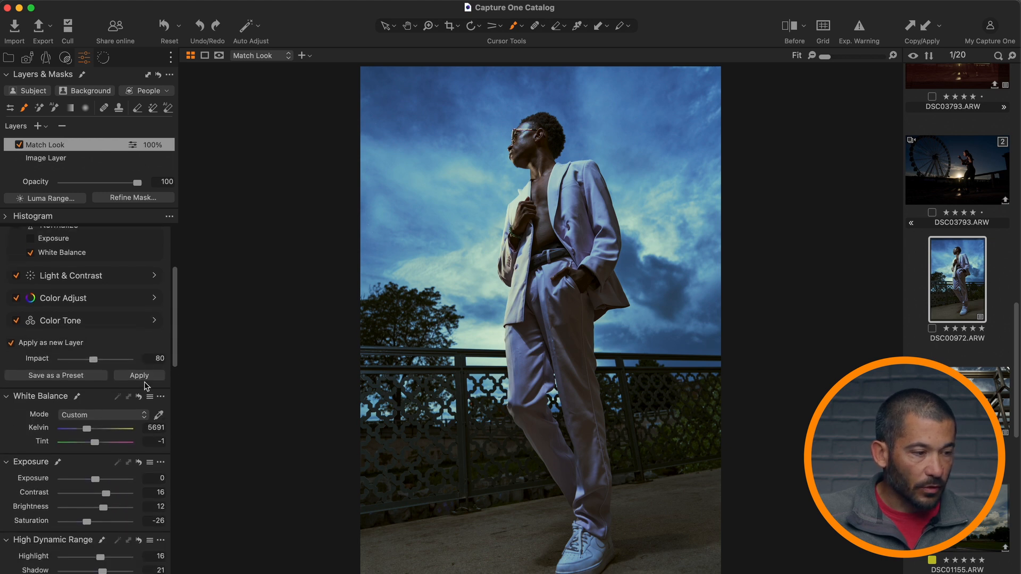
{"action": "scroll", "coordinate": [148, 386], "scroll_direction": "down", "scroll_amount": 2}
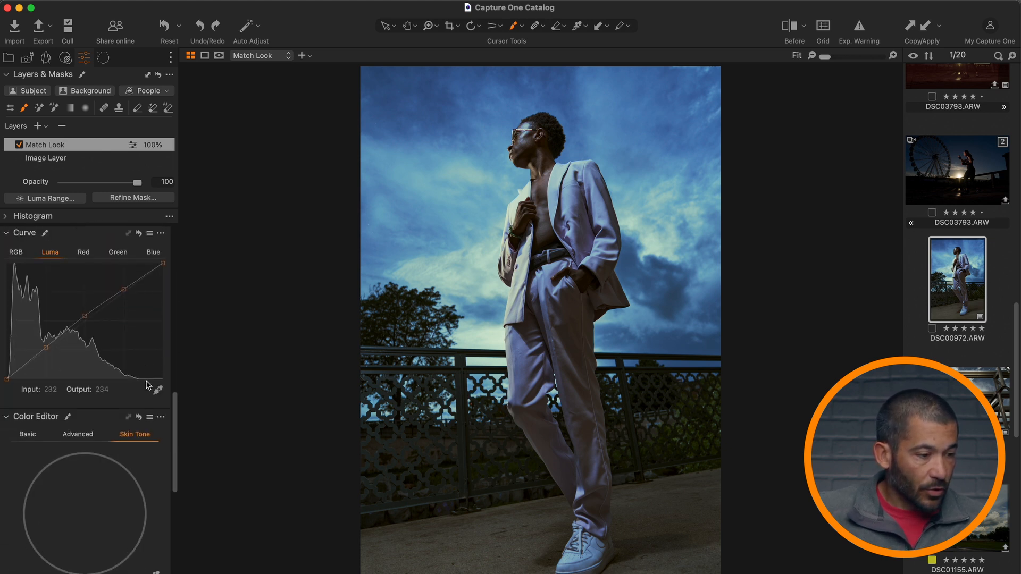
{"action": "scroll", "coordinate": [148, 385], "scroll_direction": "down", "scroll_amount": 3}
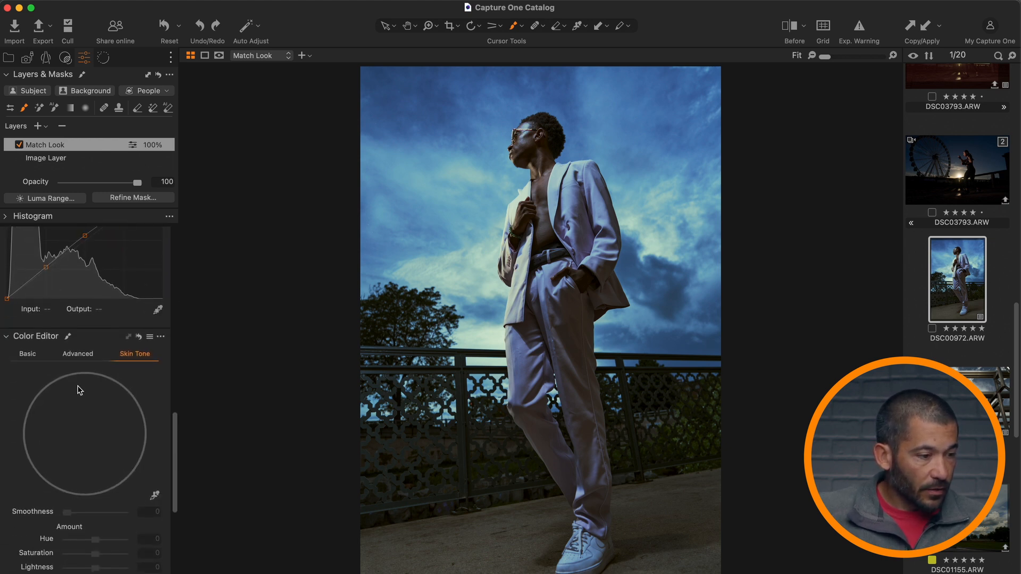
{"action": "left_click", "coordinate": [78, 352]}
{"action": "left_click", "coordinate": [154, 494]}
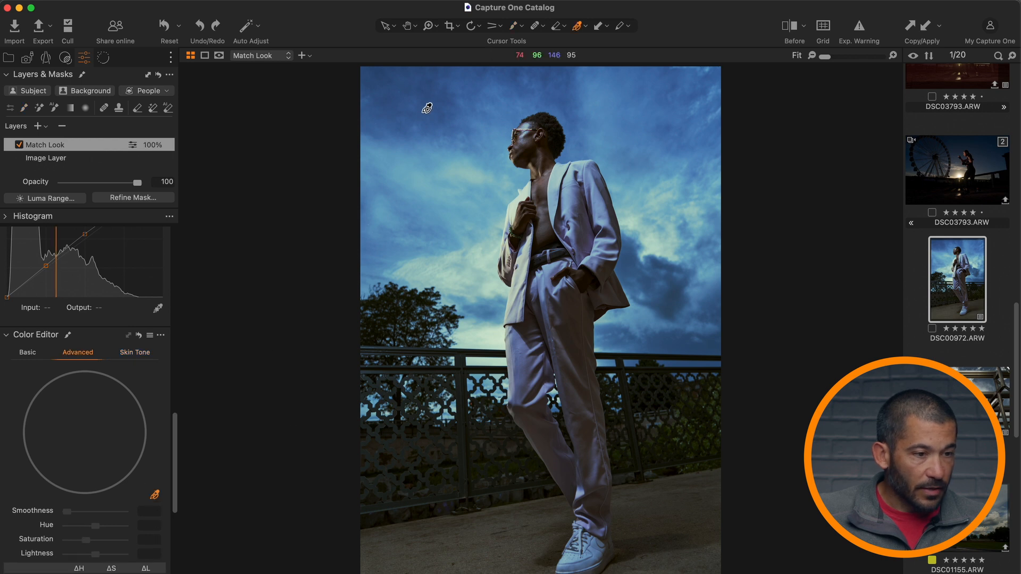
{"action": "left_click", "coordinate": [425, 95]}
{"action": "left_click_drag", "start_coordinate": [95, 526], "coordinate": [83, 542]}
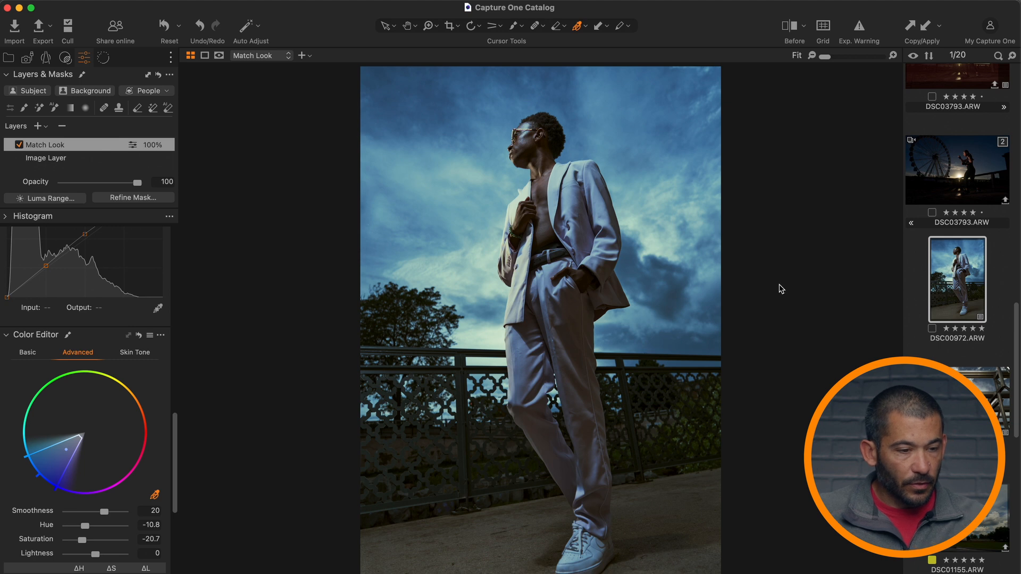
Compare DSC00888 1.tif side by side with the matched DSC00972.ARW, and view DSC00888 1.tif on its own.
{"action": "key", "text": "g"}
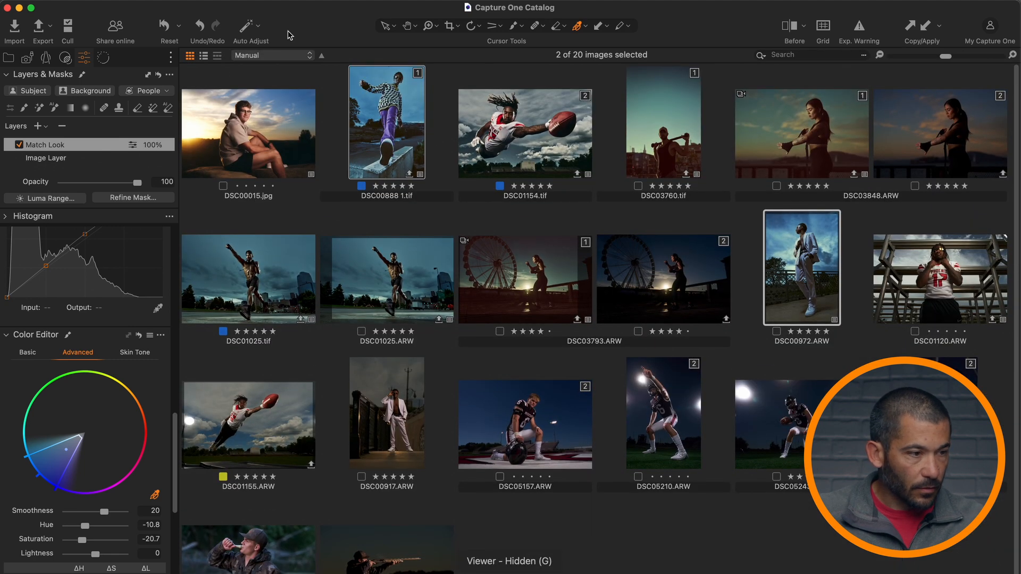
{"action": "key", "text": "g"}
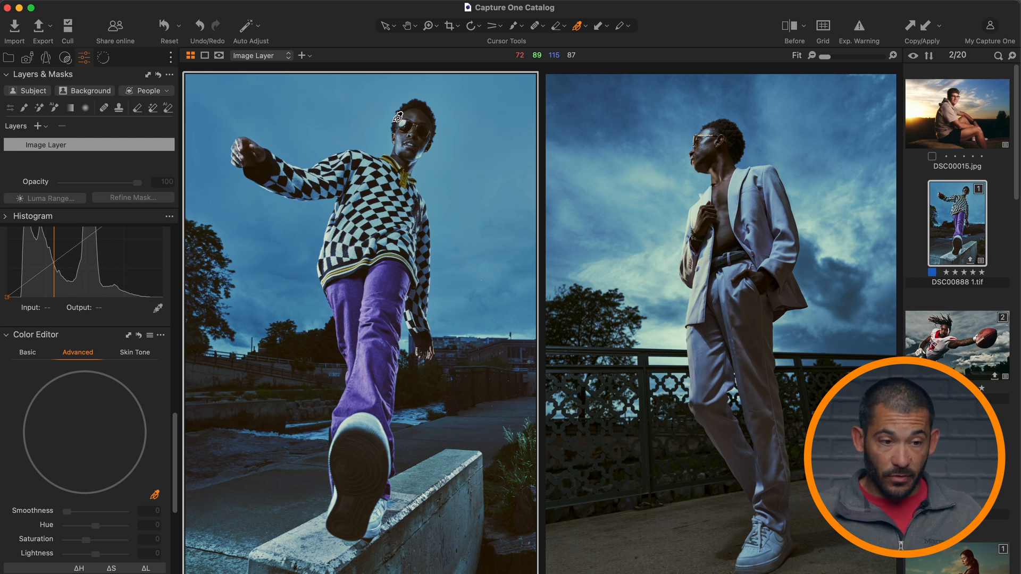
{"action": "key", "text": "v"}
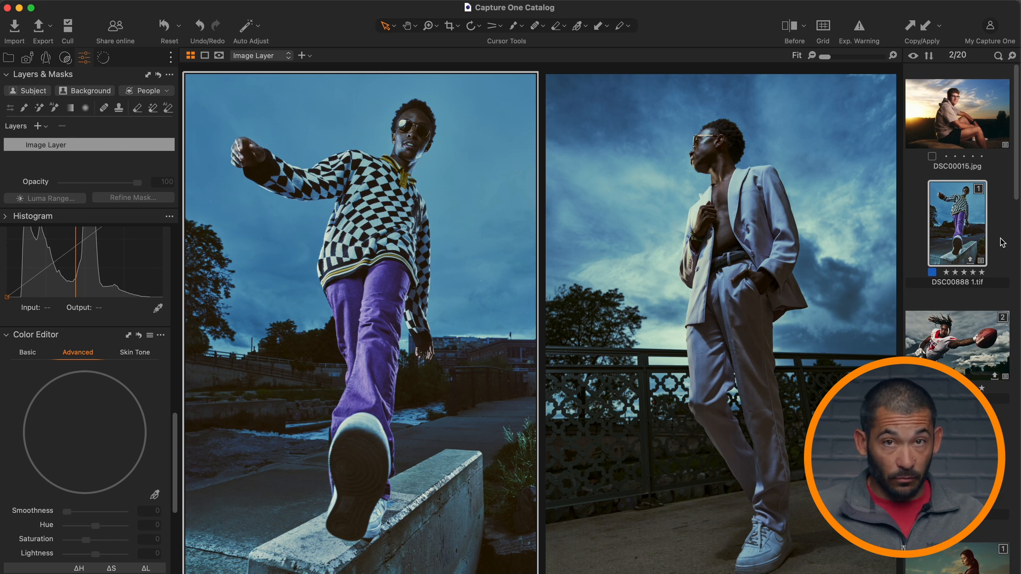
{"action": "left_click", "coordinate": [1002, 242]}
{"action": "left_click", "coordinate": [973, 242]}
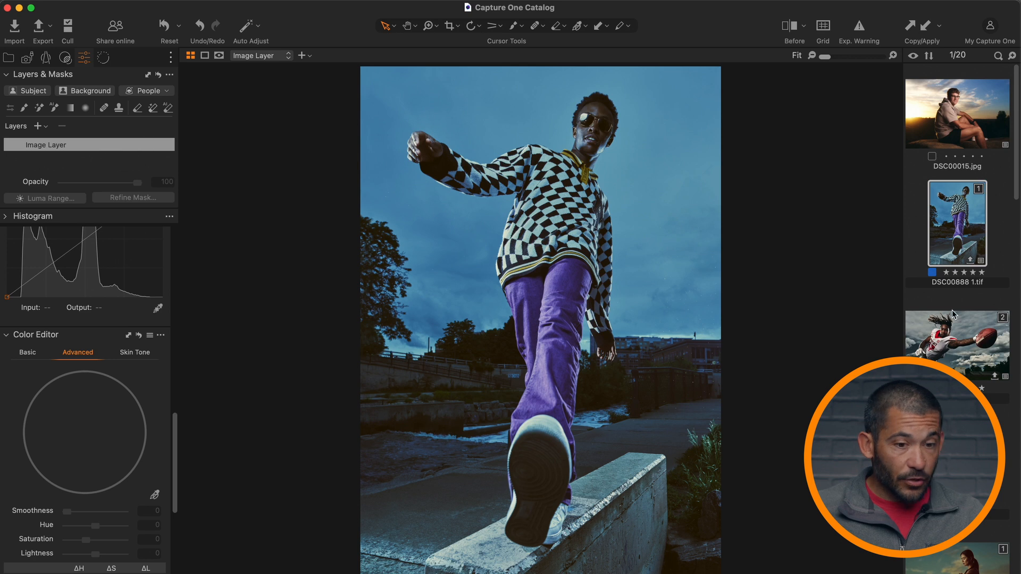
Open DSC00972.ARW alone and toggle its Match Look layer off and on to compare before and after.
{"action": "scroll", "coordinate": [952, 313], "scroll_direction": "down", "scroll_amount": 10}
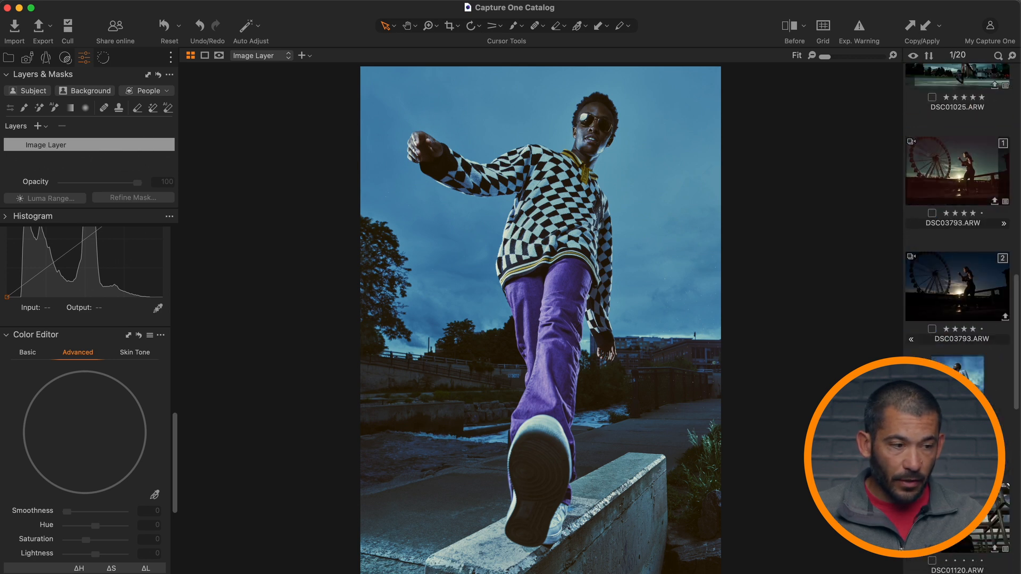
{"action": "scroll", "coordinate": [85, 367], "scroll_direction": "up", "scroll_amount": 10}
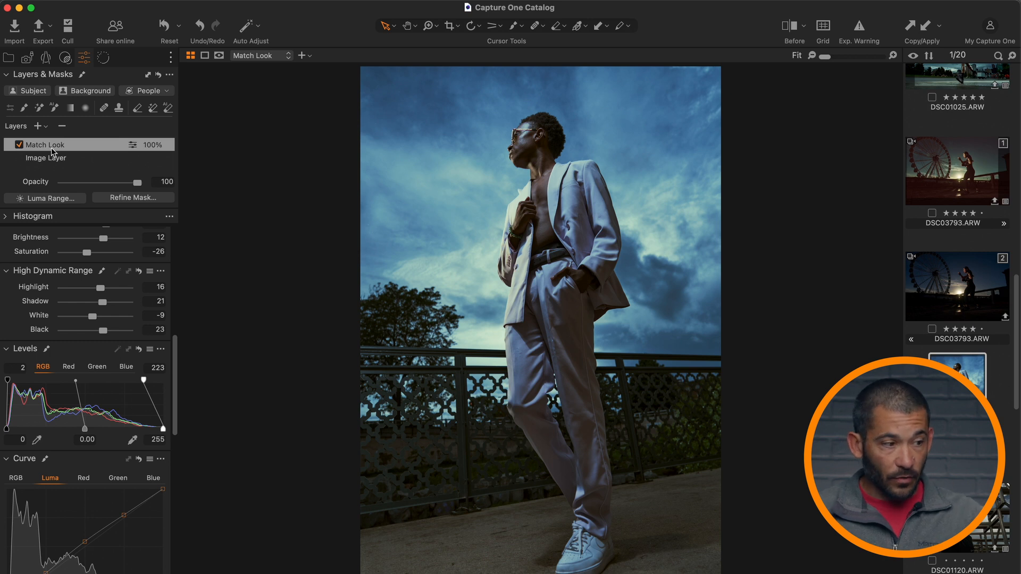
{"action": "left_click", "coordinate": [20, 145]}
{"action": "left_click", "coordinate": [19, 145]}
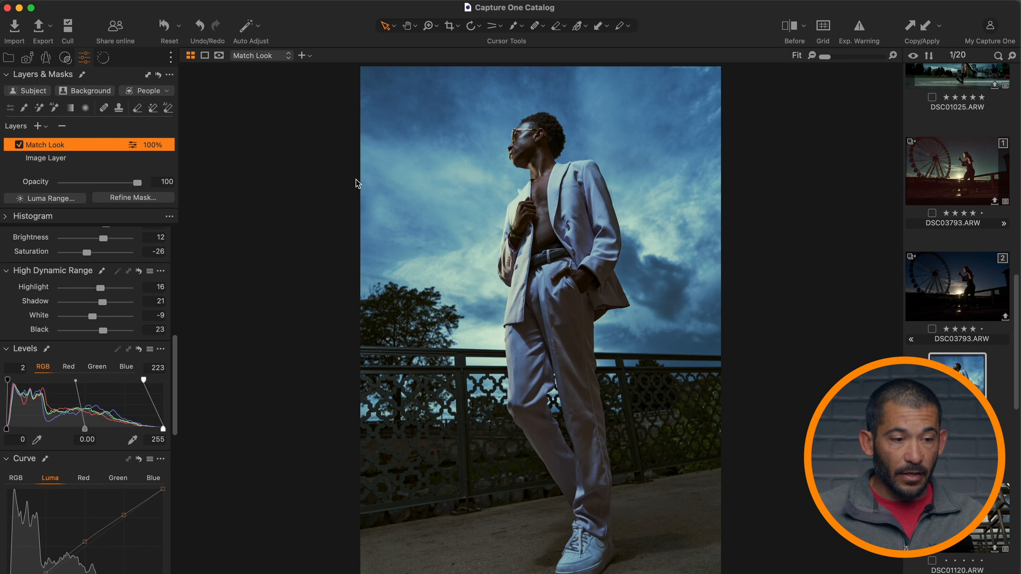
Compare DSC03760.tif side by side with the first variants of DSC03848.ARW and DSC03793.ARW.
{"action": "key", "text": "g"}
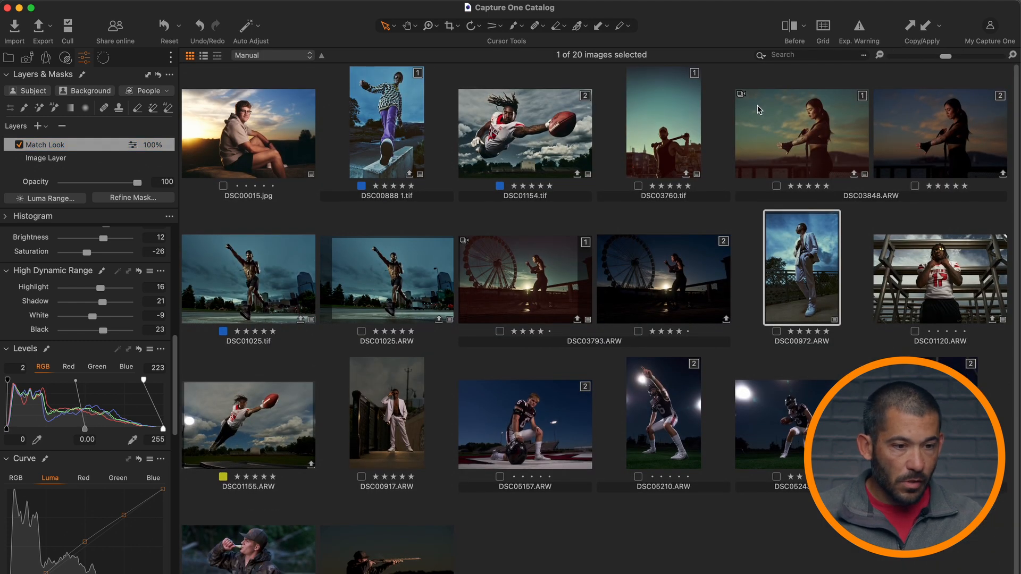
{"action": "left_click", "coordinate": [694, 128]}
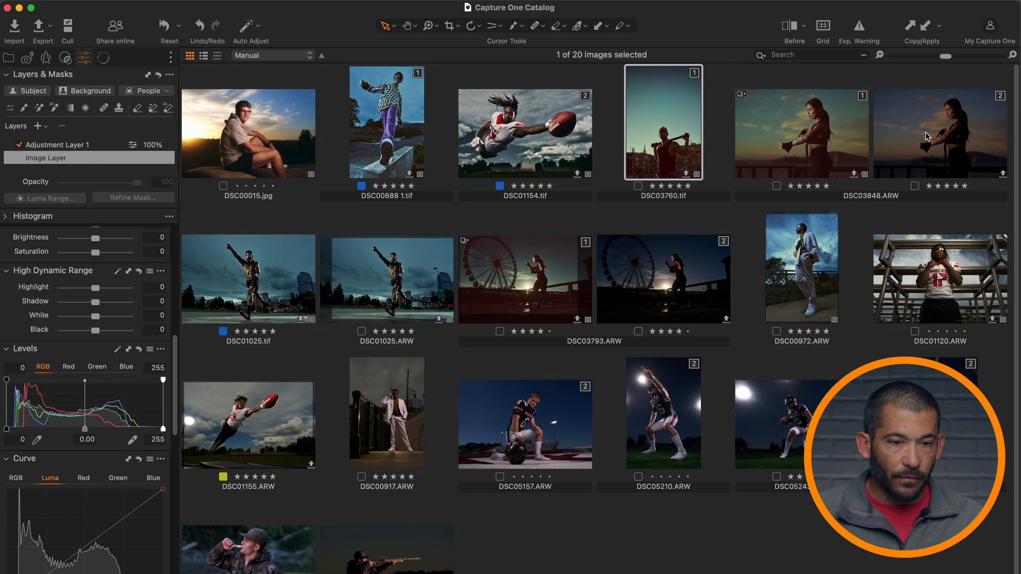
{"action": "left_click", "coordinate": [822, 145], "text": "super"}
{"action": "left_click", "coordinate": [514, 276], "text": "super"}
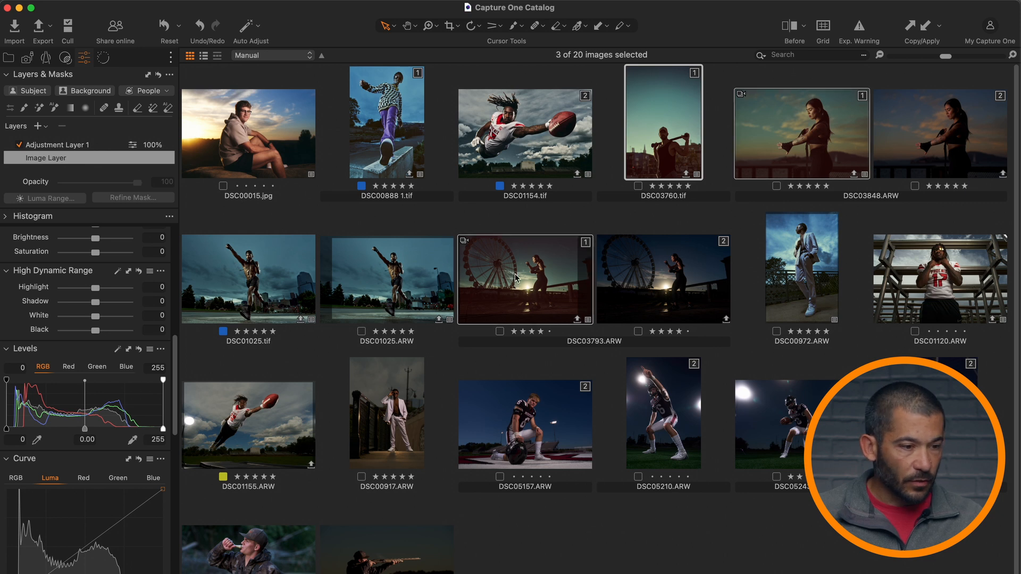
{"action": "left_click", "coordinate": [674, 144]}
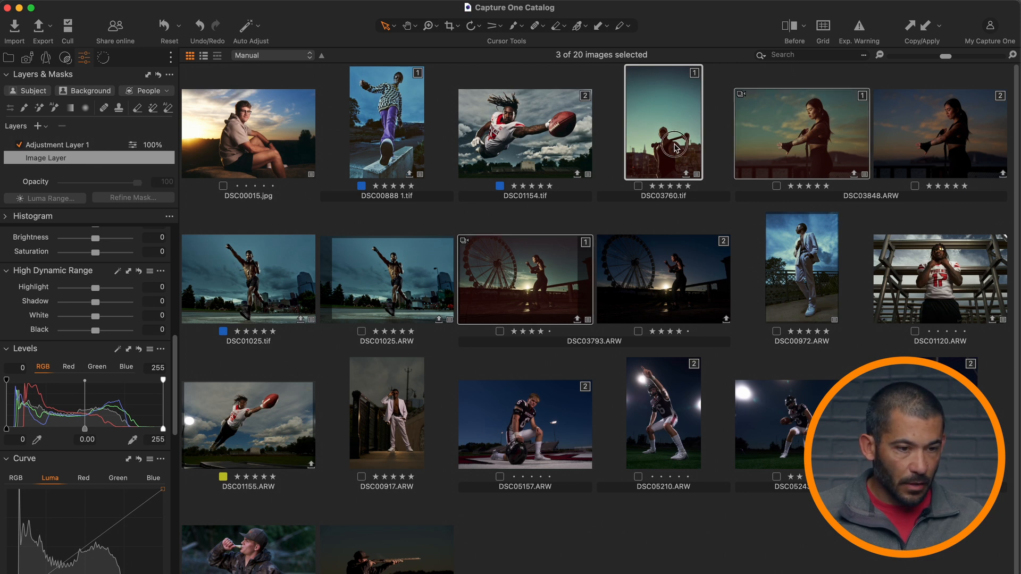
{"action": "key", "text": "g"}
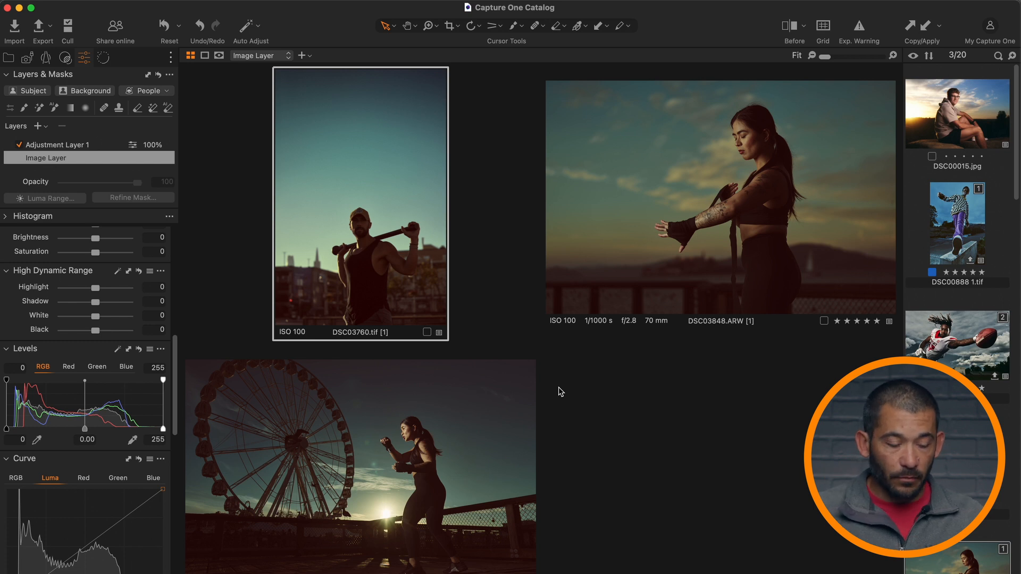
{"action": "key", "text": "g"}
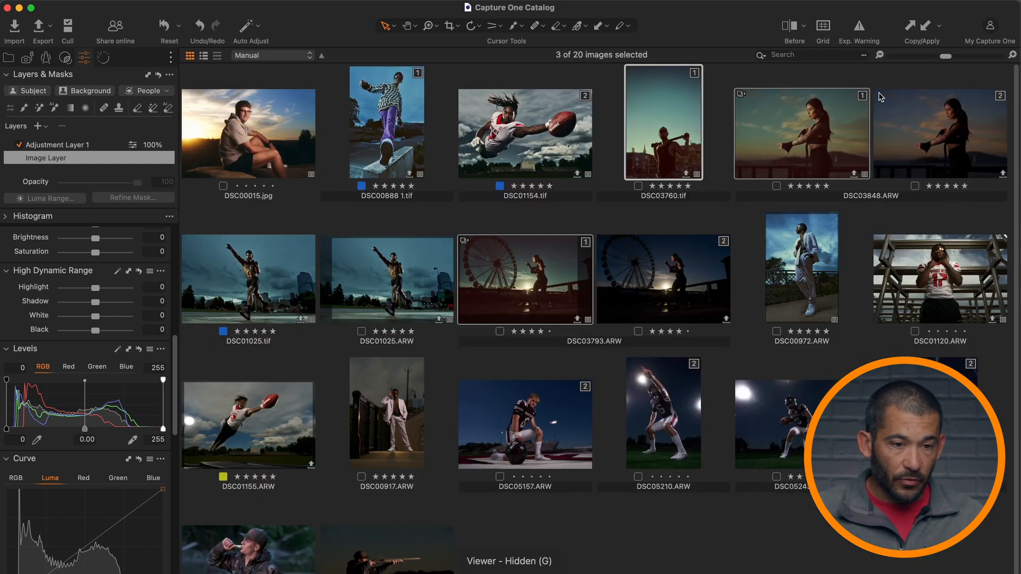
Clear the comparison selection and load DSC03760.tif as the Match Look reference image.
{"action": "key", "text": "super+d"}
{"action": "left_click", "coordinate": [904, 131]}
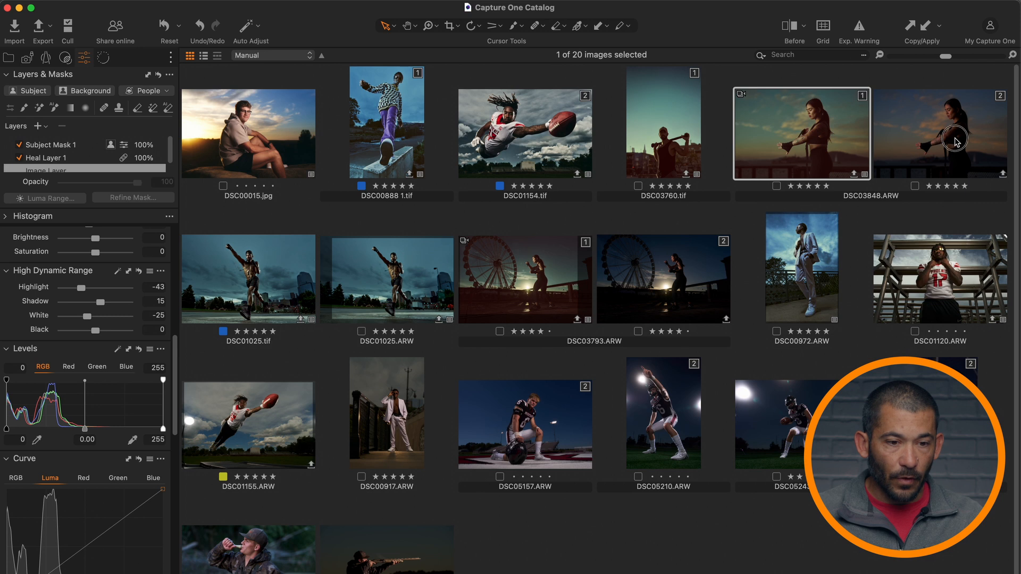
{"action": "left_click", "coordinate": [675, 135]}
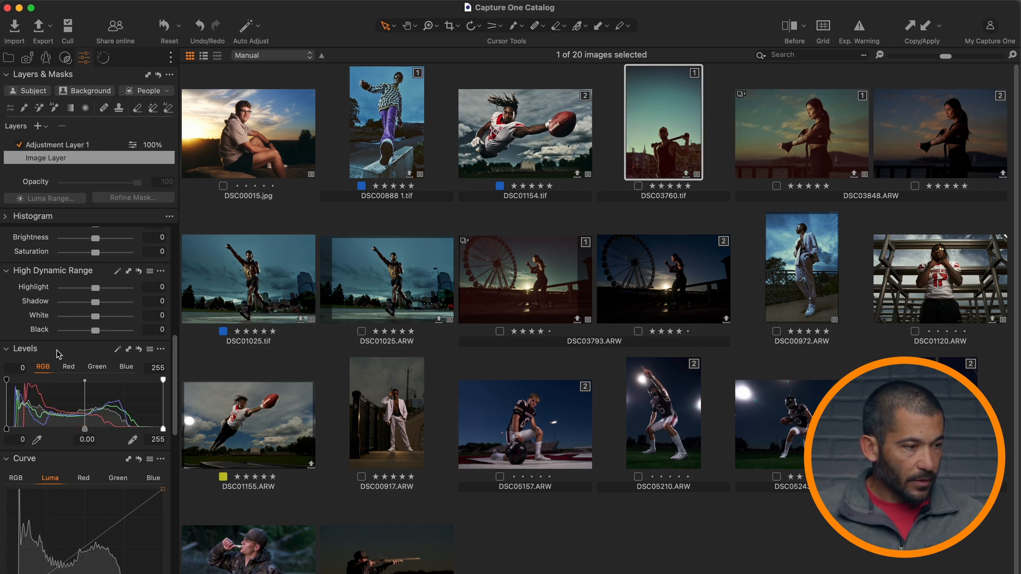
{"action": "scroll", "coordinate": [64, 351], "scroll_direction": "up", "scroll_amount": 5}
{"action": "scroll", "coordinate": [66, 346], "scroll_direction": "up", "scroll_amount": 5}
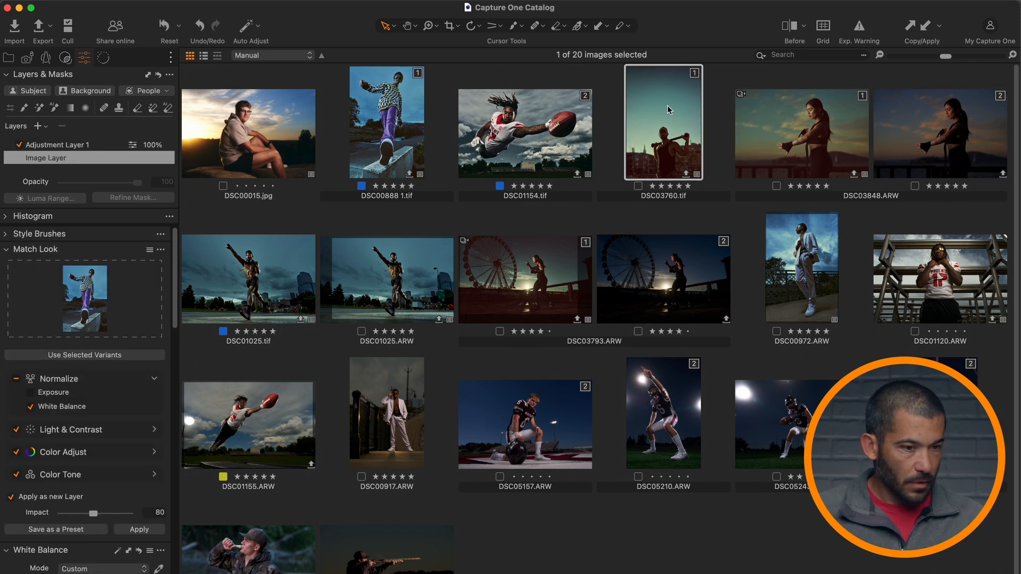
{"action": "left_click", "coordinate": [635, 124]}
{"action": "left_click_drag", "start_coordinate": [636, 125], "coordinate": [88, 298]}
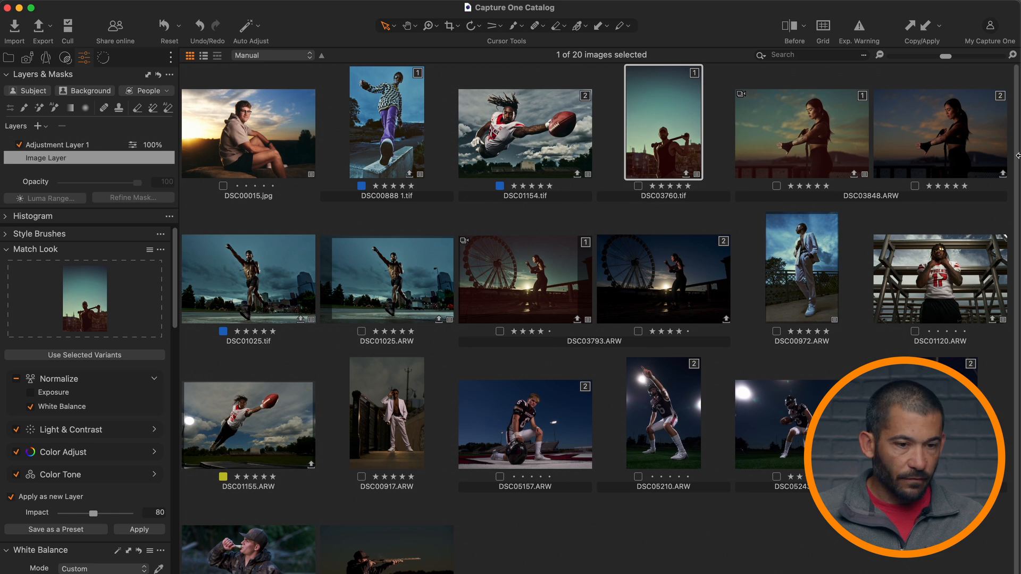
Open the unedited second variant of DSC03848.ARW and apply the reference look as a new layer.
{"action": "left_click", "coordinate": [977, 156]}
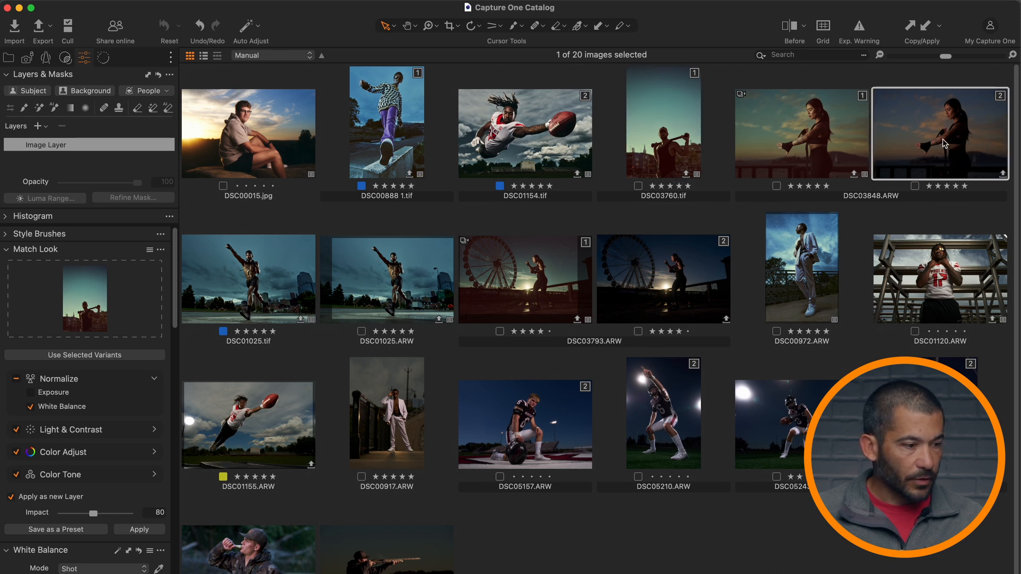
{"action": "double_click", "coordinate": [944, 143]}
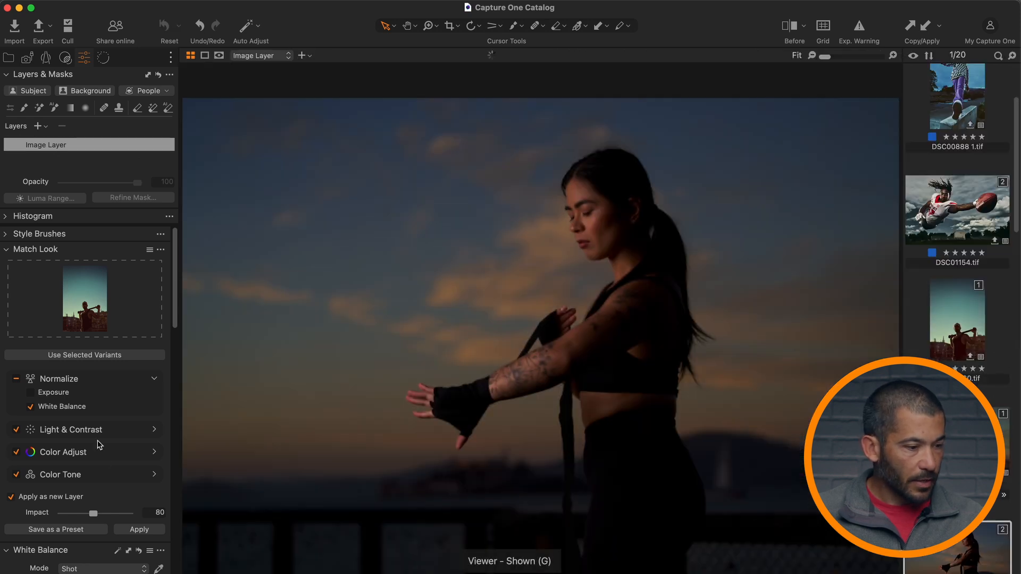
{"action": "left_click", "coordinate": [149, 530]}
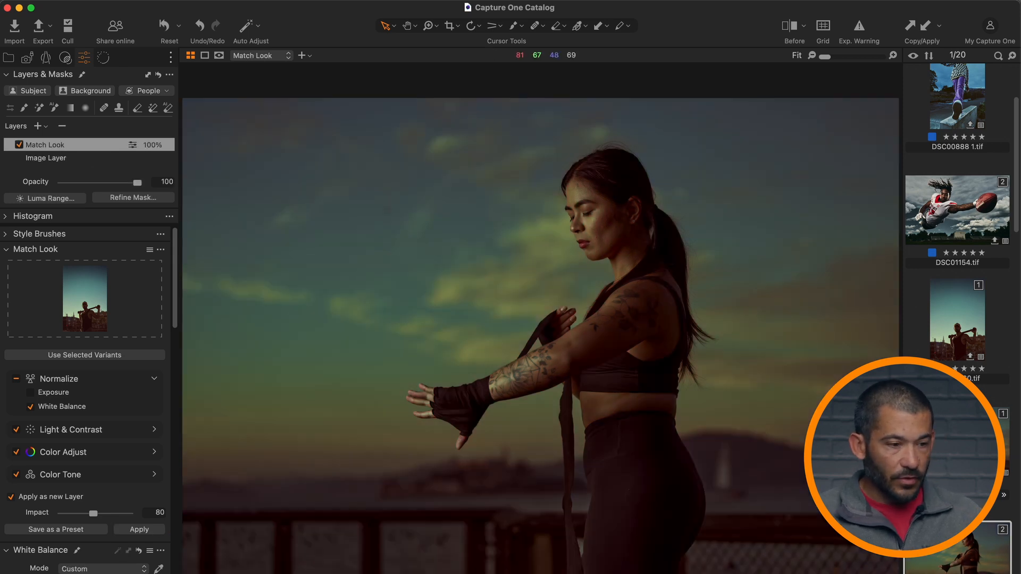
Compare the matched second variant of DSC03848.ARW with the manually edited first variant.
{"action": "key", "text": "super+z"}
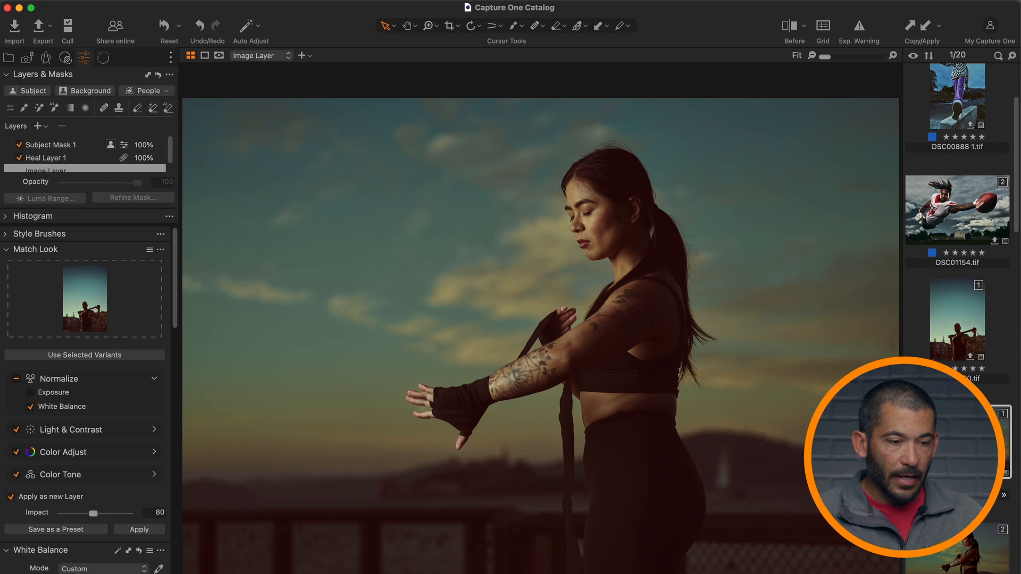
{"action": "key", "text": "super+shift+z"}
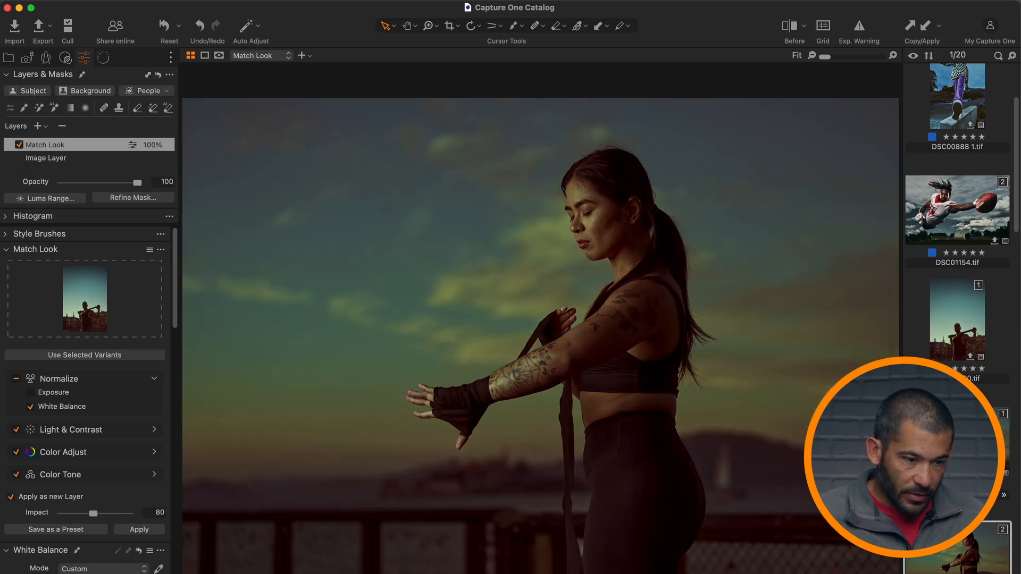
{"action": "key", "text": "super+z"}
{"action": "key", "text": "super+shift+z"}
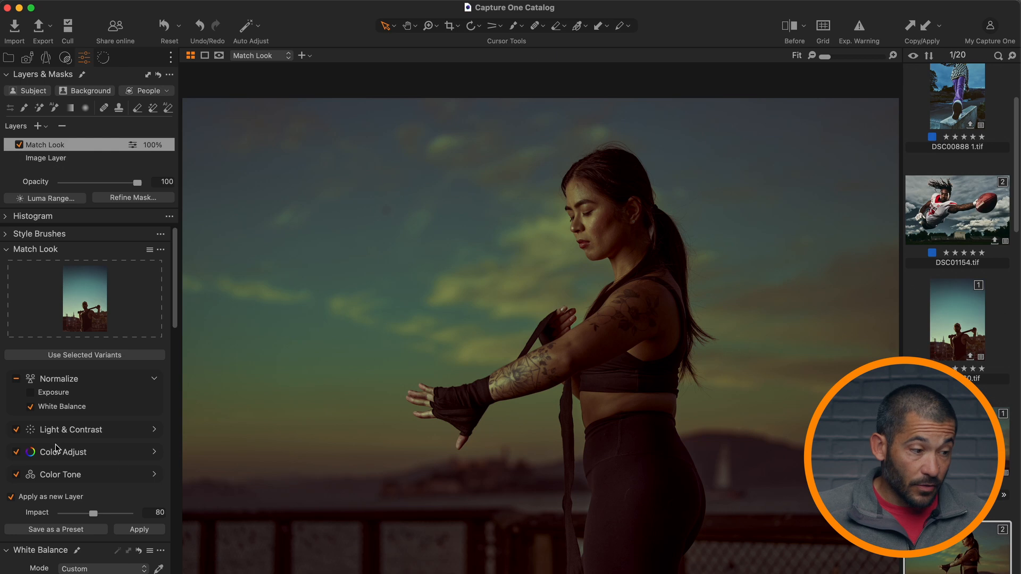
Turn off White Balance normalization in Match Look and reapply the look to the second DSC03848.ARW variant.
{"action": "left_click", "coordinate": [154, 452]}
{"action": "left_click", "coordinate": [154, 453]}
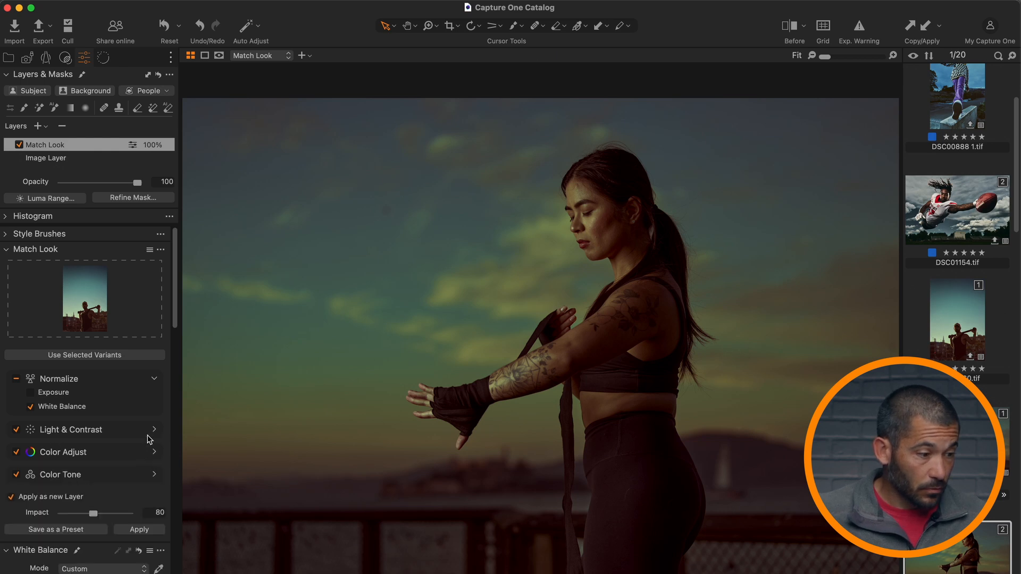
{"action": "left_click", "coordinate": [31, 406]}
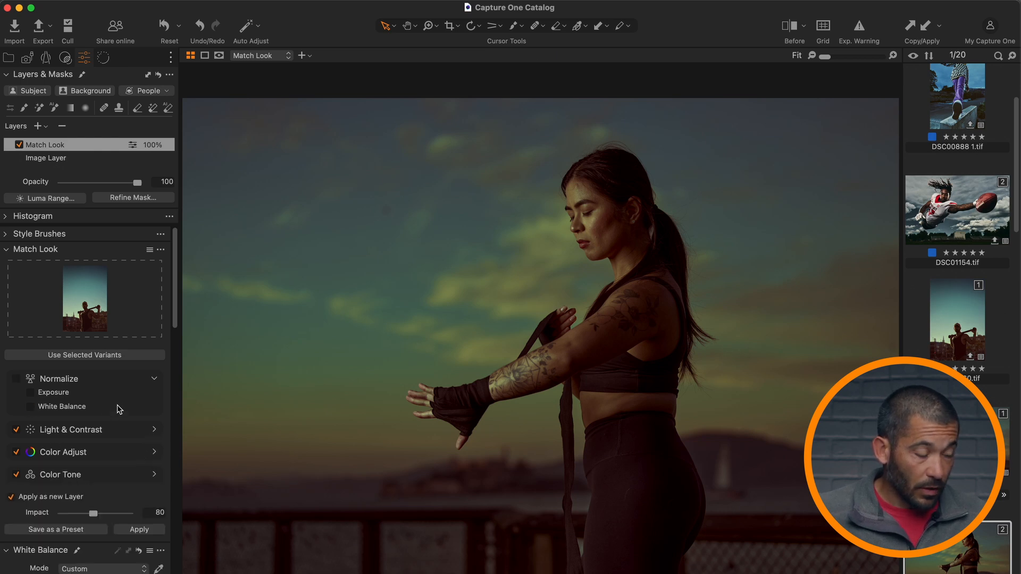
{"action": "left_click", "coordinate": [156, 531]}
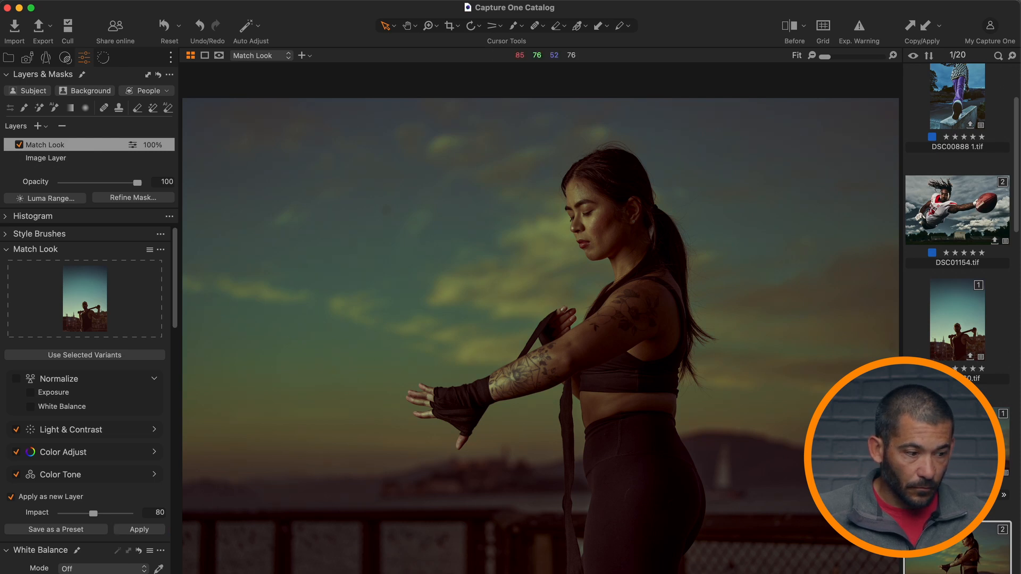
{"action": "left_click", "coordinate": [142, 530]}
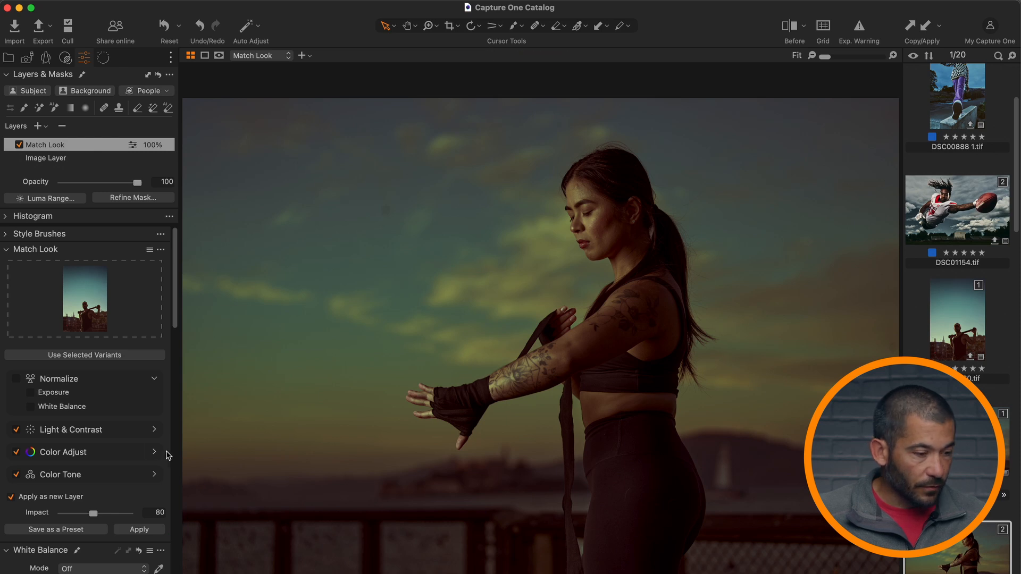
Set the Match Look layer's white balance Tint to 7.1 and check the second variant against the first.
{"action": "scroll", "coordinate": [114, 475], "scroll_direction": "down", "scroll_amount": 2}
{"action": "left_click_drag", "start_coordinate": [95, 526], "coordinate": [100, 525]}
{"action": "left_click", "coordinate": [956, 442]}
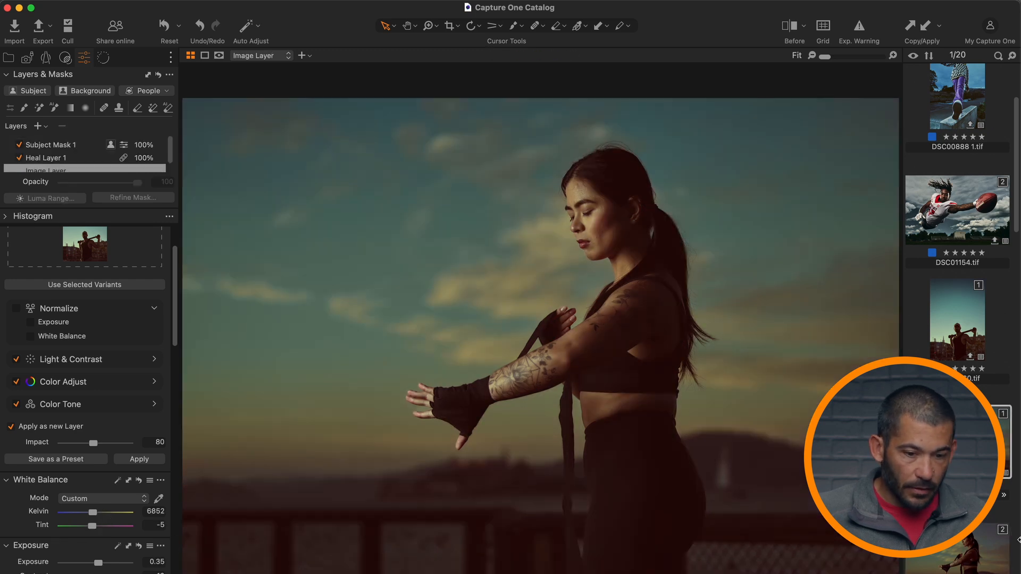
{"action": "left_click", "coordinate": [942, 564]}
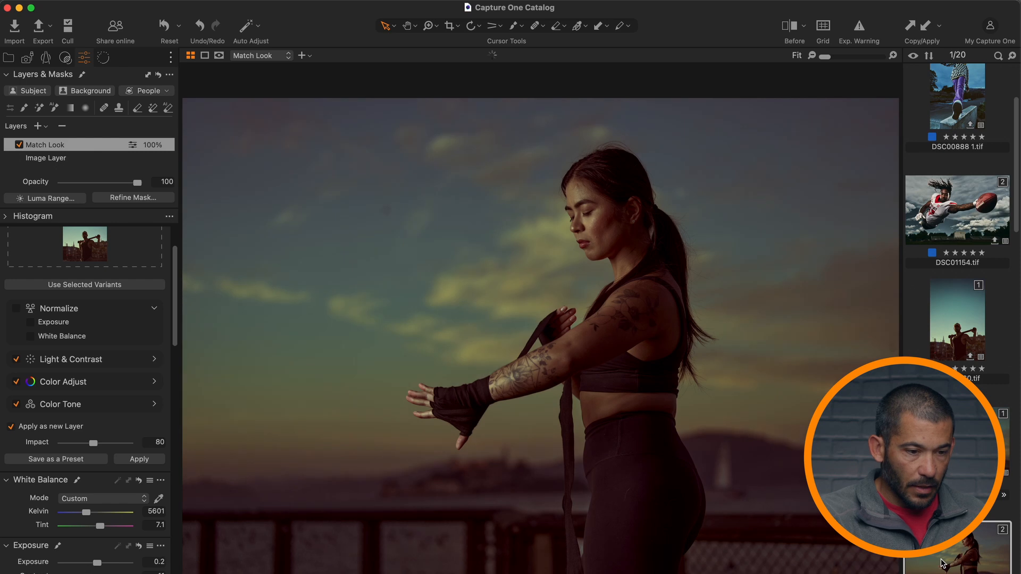
Raise the Match Look layer's Exposure to 0.4 on the second variant, flipping between both DSC03848.ARW variants to compare.
{"action": "key", "text": "Up"}
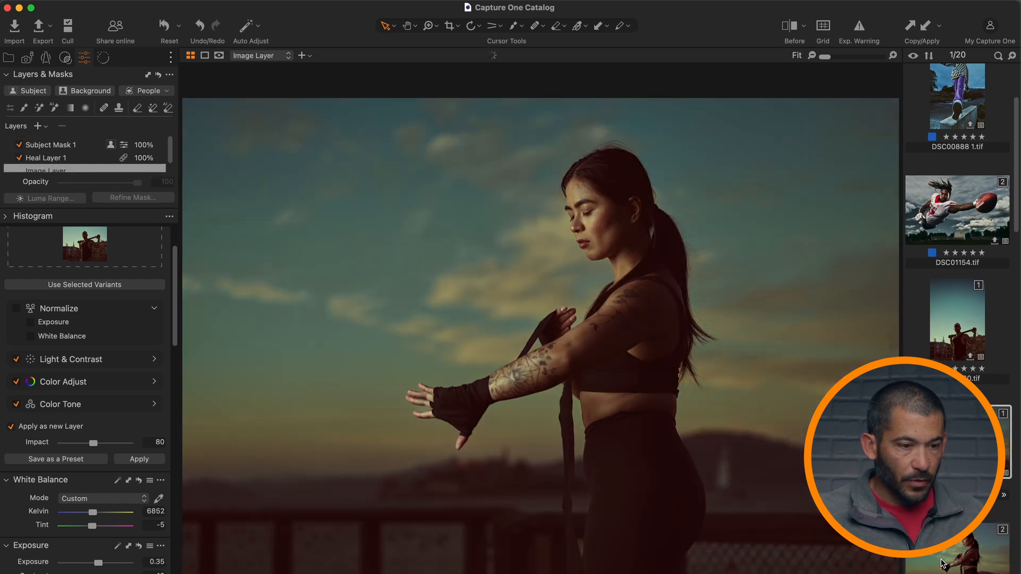
{"action": "key", "text": "Down"}
{"action": "key", "text": "Up"}
{"action": "key", "text": "Down"}
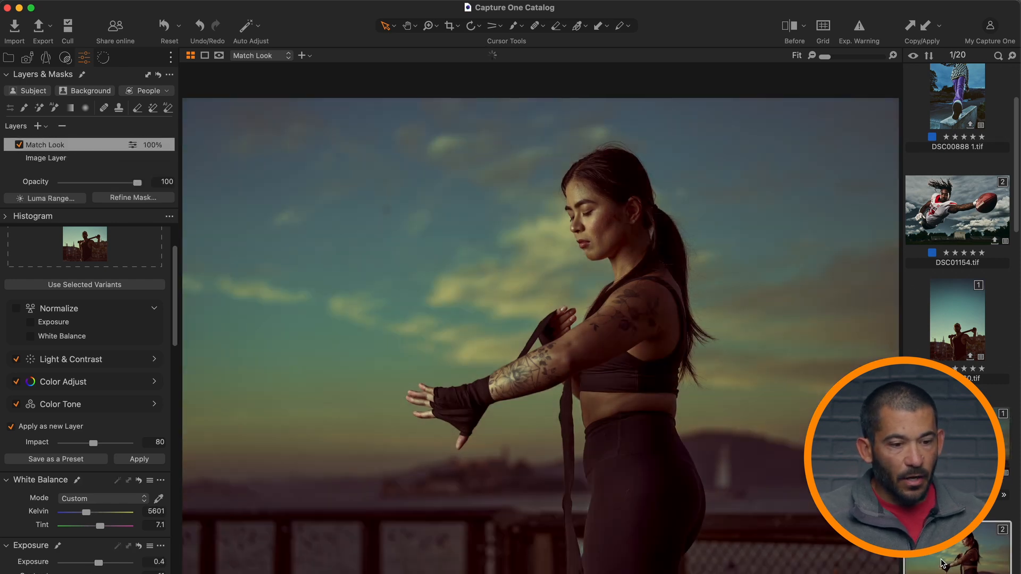
{"action": "key", "text": "Up"}
{"action": "key", "text": "Down"}
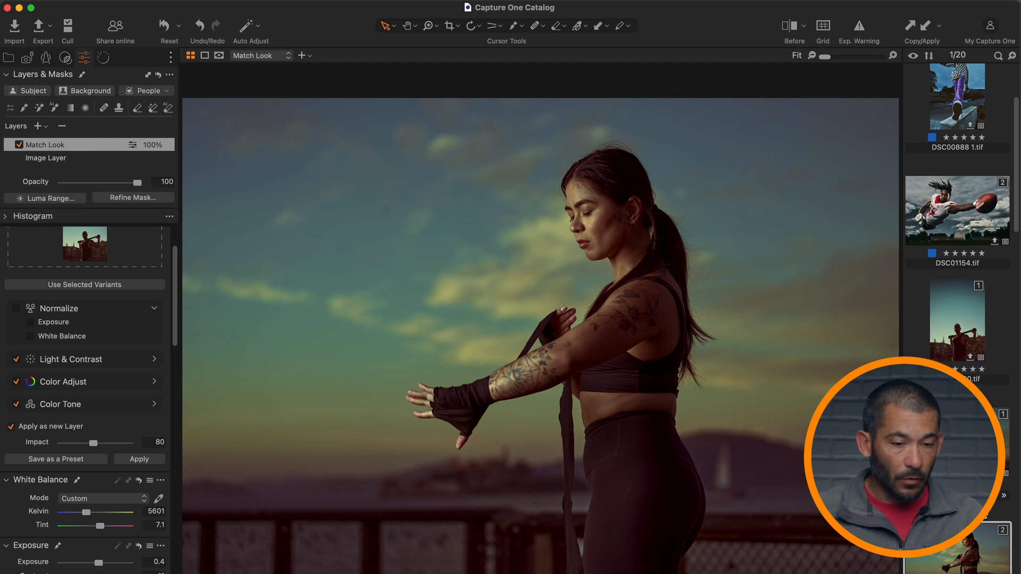
Open the second variant of DSC03793.ARW and apply the current Match Look reference to it as a new layer at Impact 80.
{"action": "scroll", "coordinate": [957, 212], "scroll_direction": "up", "scroll_amount": 3}
{"action": "scroll", "coordinate": [956, 212], "scroll_direction": "down", "scroll_amount": 2}
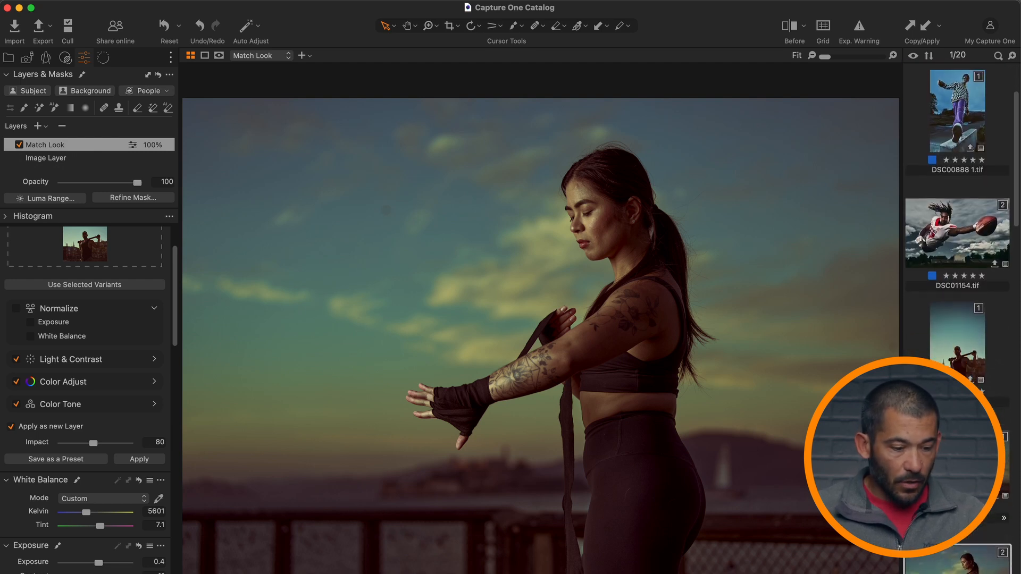
{"action": "key", "text": "g"}
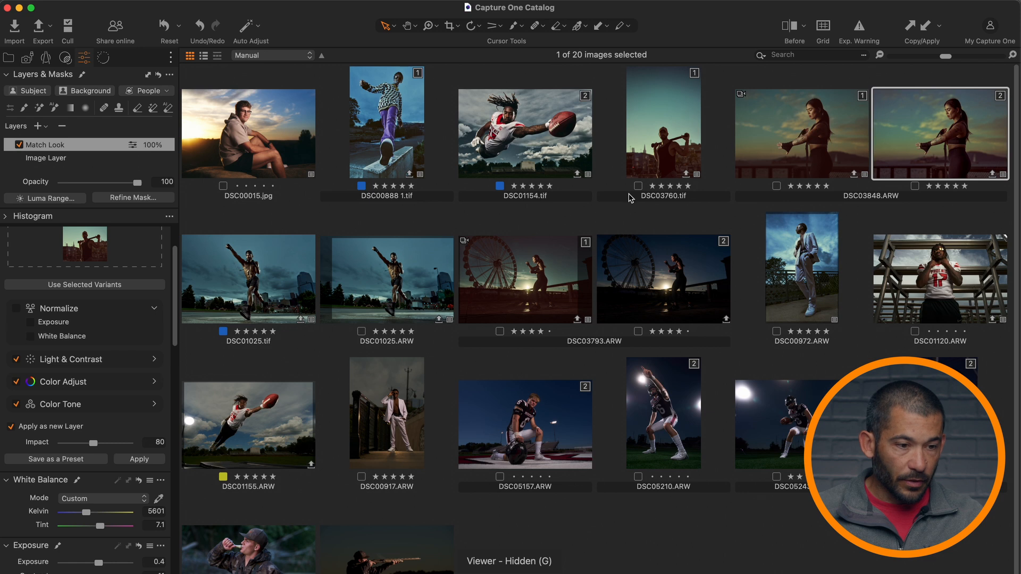
{"action": "left_click", "coordinate": [684, 119]}
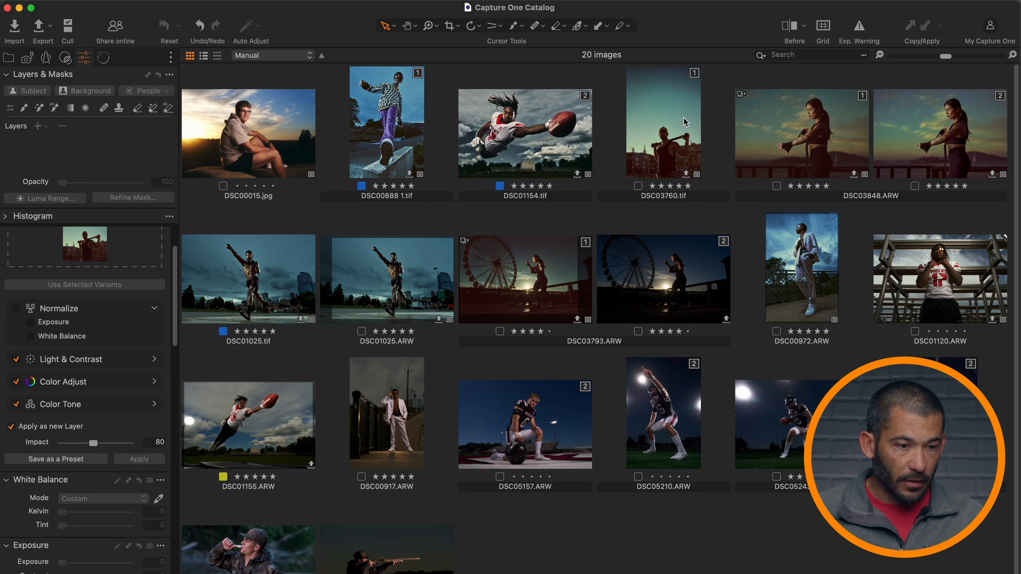
{"action": "left_click", "coordinate": [633, 284]}
{"action": "key", "text": "g"}
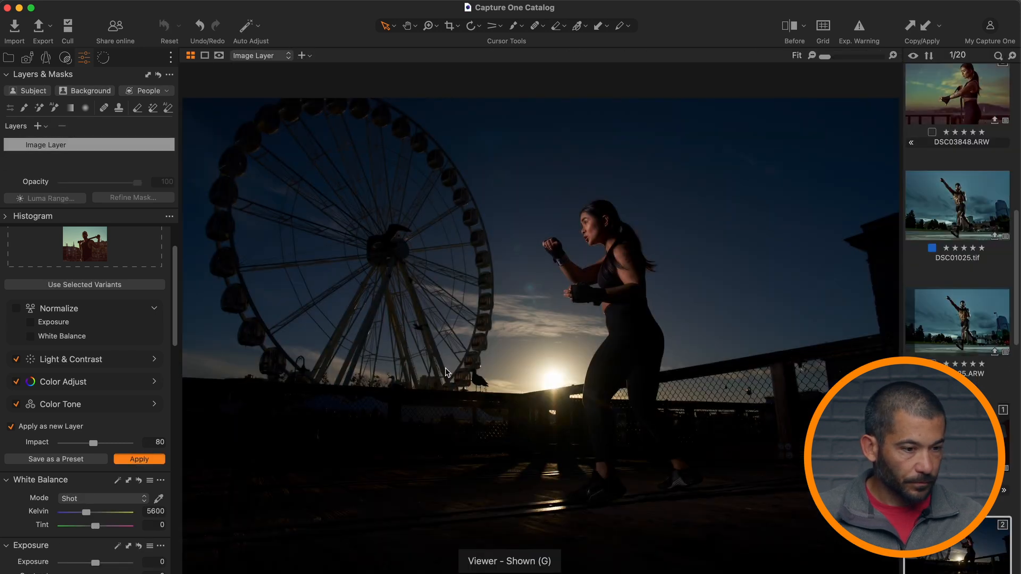
{"action": "key", "text": "Return"}
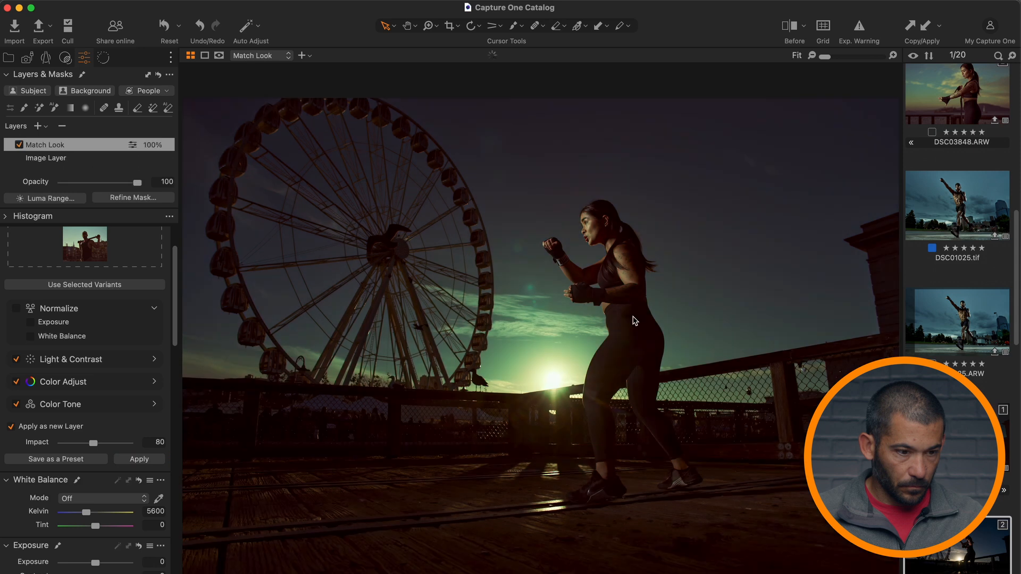
Compare the matched second variant of DSC03793.ARW with the manually edited first variant.
{"action": "left_click", "coordinate": [990, 430]}
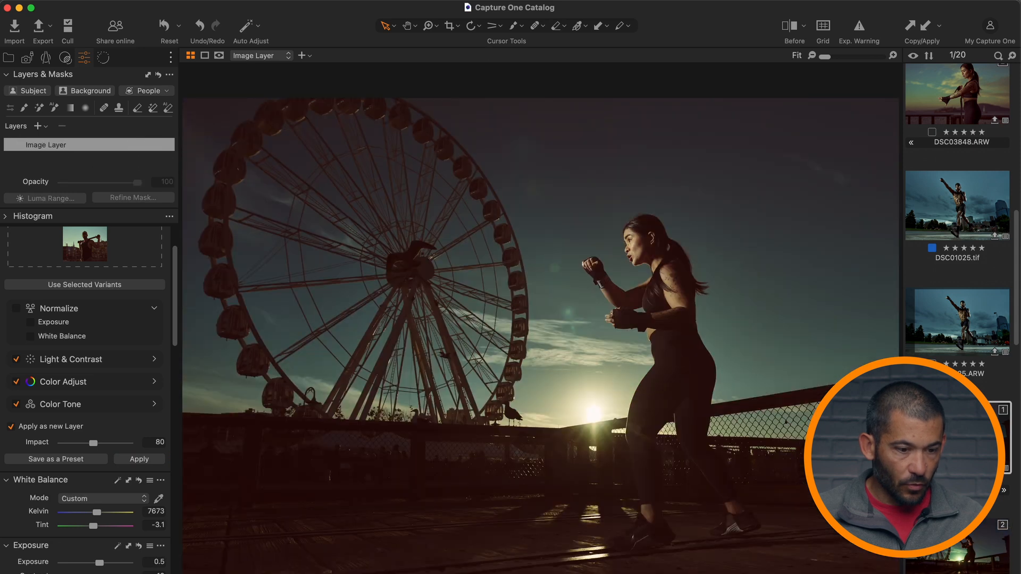
{"action": "left_click", "coordinate": [972, 552]}
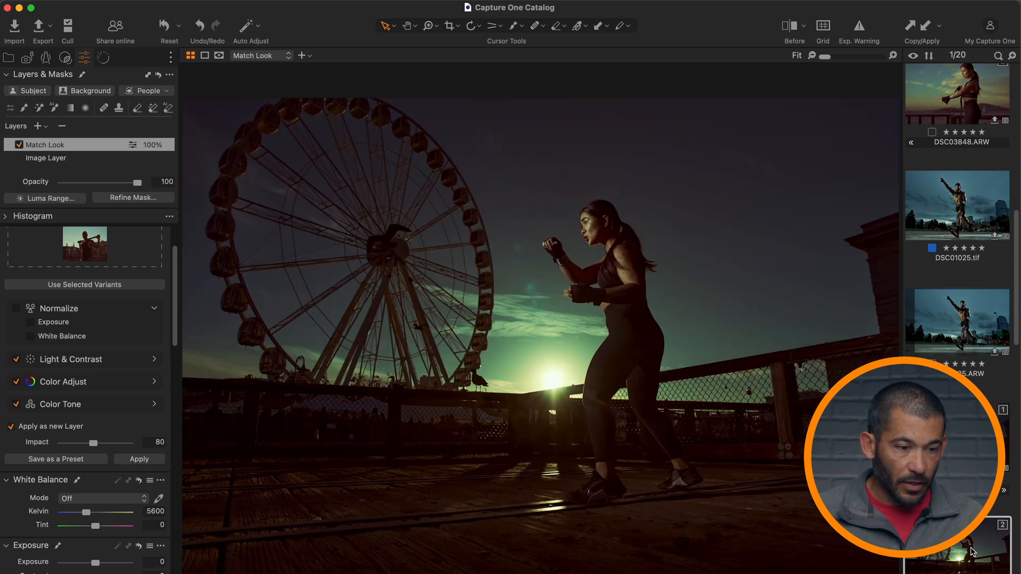
{"action": "left_click", "coordinate": [989, 430]}
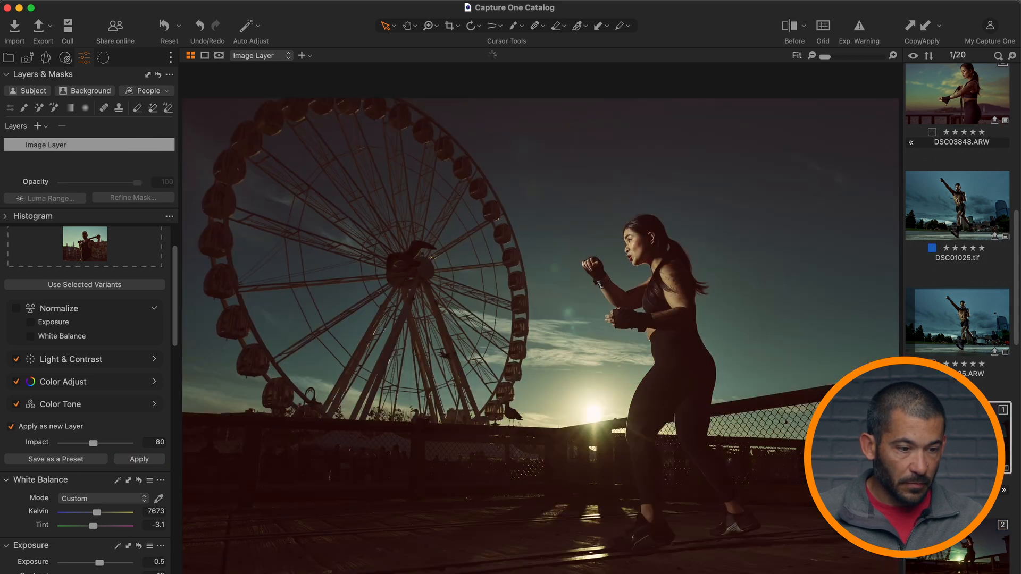
{"action": "left_click", "coordinate": [977, 537]}
Try a white balance Tint of 3.7 on the Match Look layer, compare it with the first variant, and undo the change.
{"action": "left_click_drag", "start_coordinate": [96, 525], "coordinate": [100, 528]}
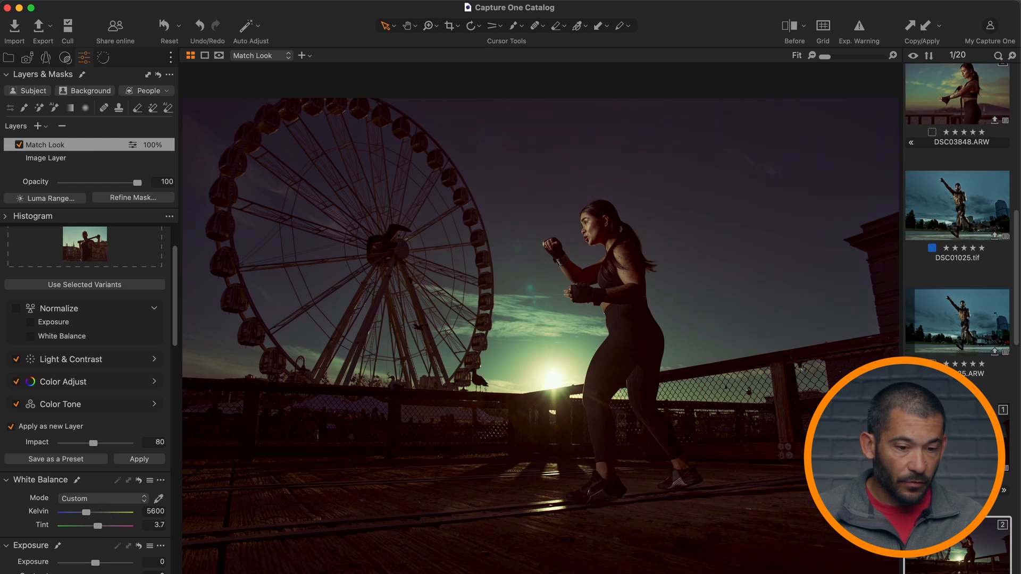
{"action": "key", "text": "Up"}
{"action": "key", "text": "Down"}
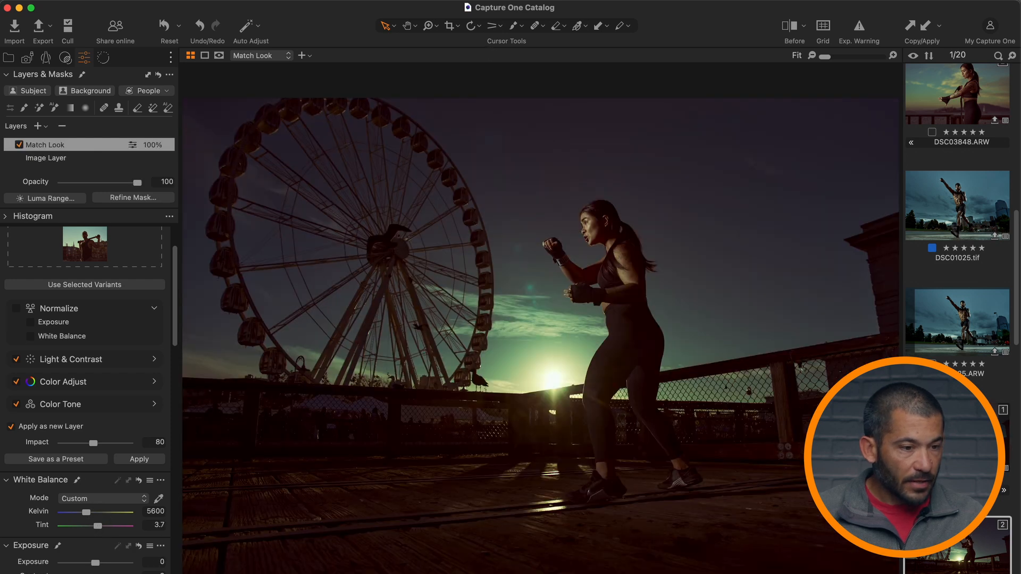
{"action": "key", "text": "super+z"}
{"action": "key", "text": "super+z"}
{"action": "key", "text": "super+z"}
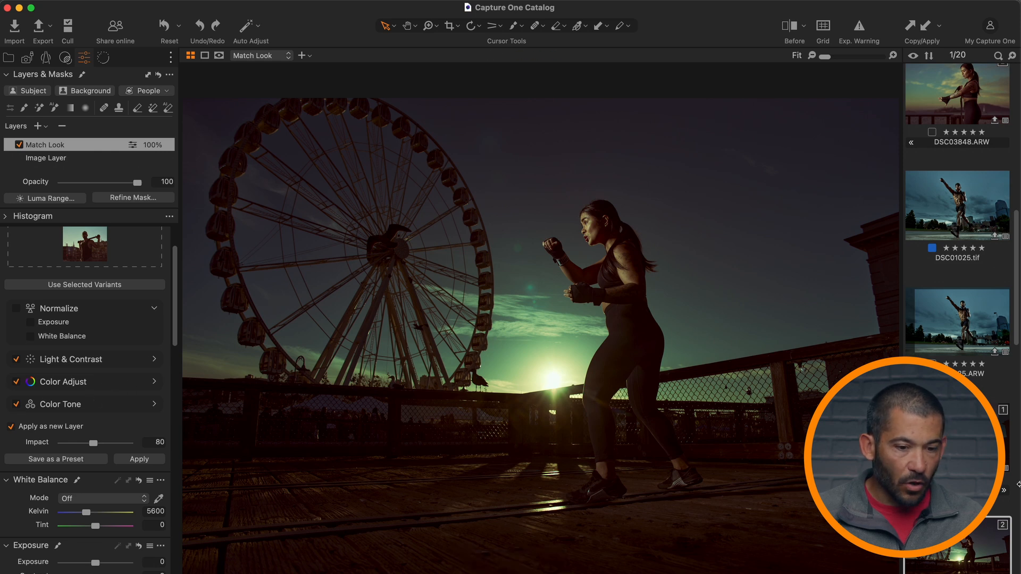
Raise the Match Look layer's Exposure to 0.43 on the second DSC03793.ARW variant and compare it with the first.
{"action": "scroll", "coordinate": [135, 542], "scroll_direction": "down", "scroll_amount": 5}
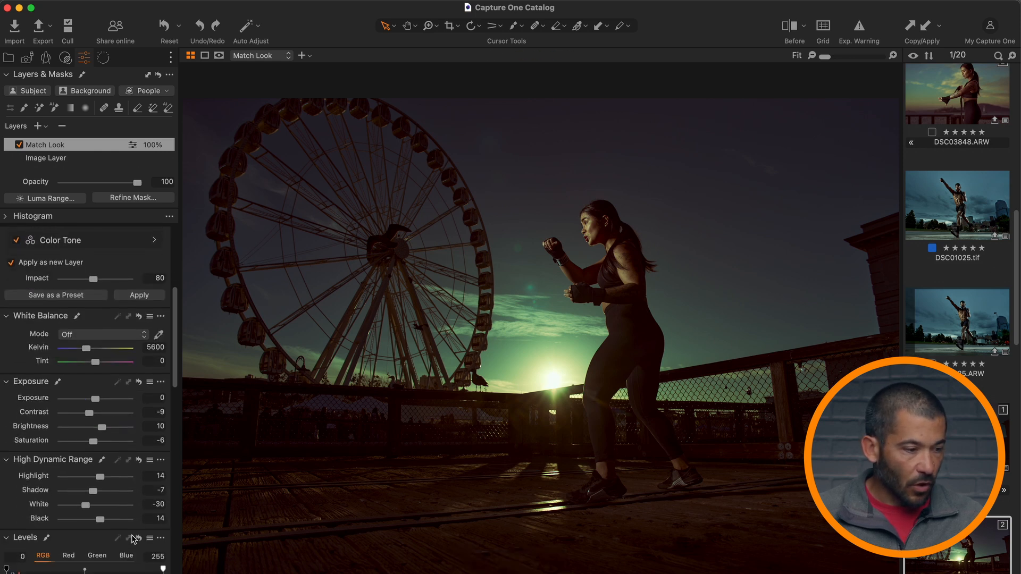
{"action": "left_click_drag", "start_coordinate": [97, 453], "coordinate": [99, 453]}
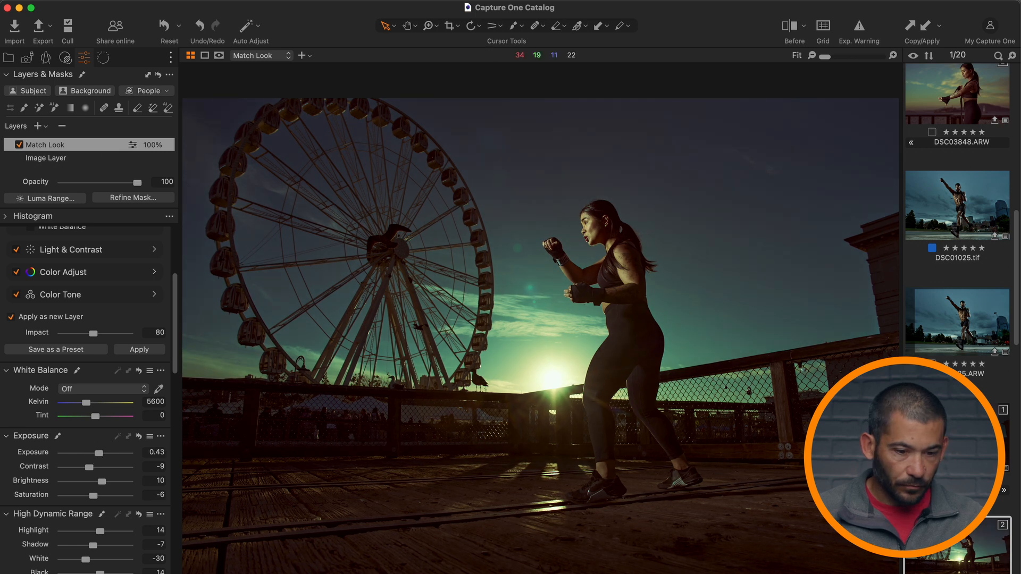
{"action": "key", "text": "Up"}
{"action": "left_click", "coordinate": [982, 538]}
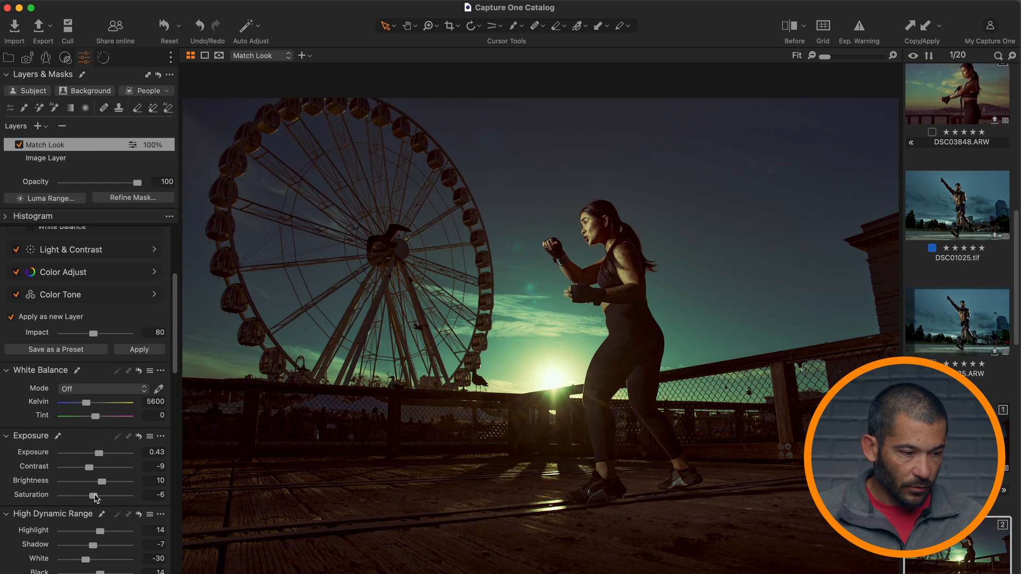
Try lowering the Match Look layer's Saturation to -19 and undo the change.
{"action": "left_click_drag", "start_coordinate": [96, 498], "coordinate": [91, 499]}
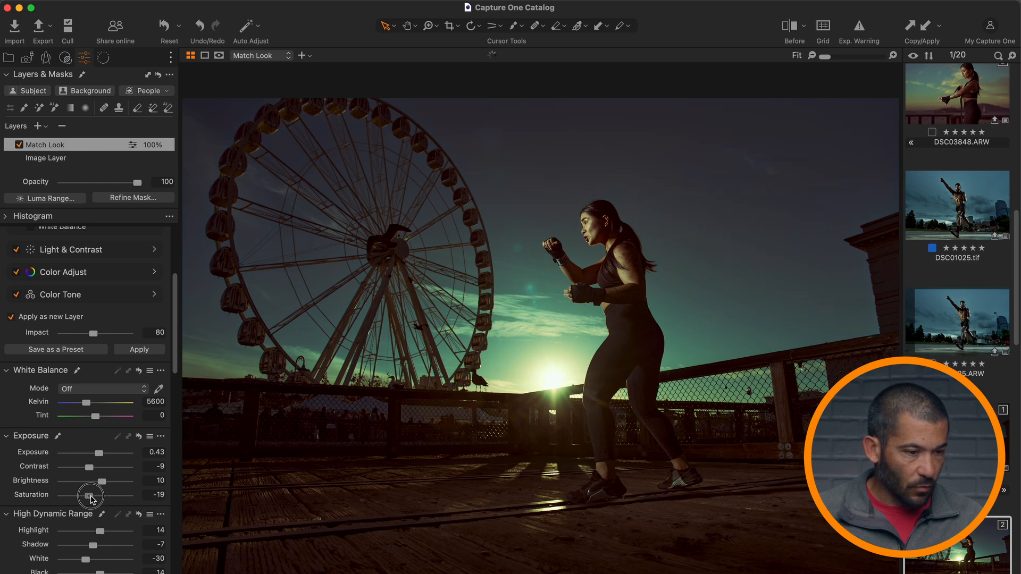
{"action": "key", "text": "super+z"}
{"action": "scroll", "coordinate": [113, 312], "scroll_direction": "up", "scroll_amount": 5}
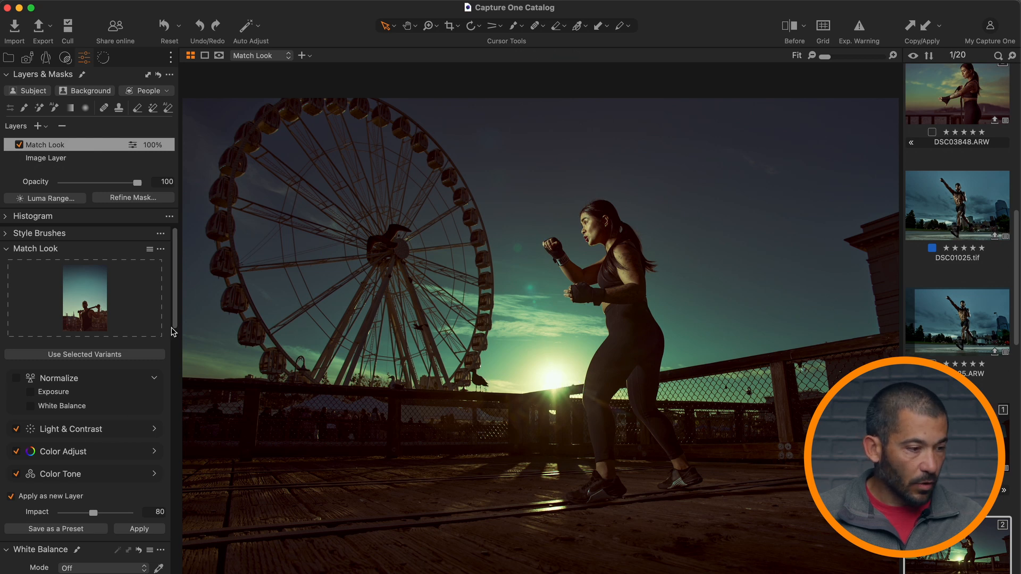
Sample the green sky glow beside the sun in the advanced Color Editor, extend its range to the wheel's edge, and set Saturation to -42.3.
{"action": "scroll", "coordinate": [127, 516], "scroll_direction": "down", "scroll_amount": 15}
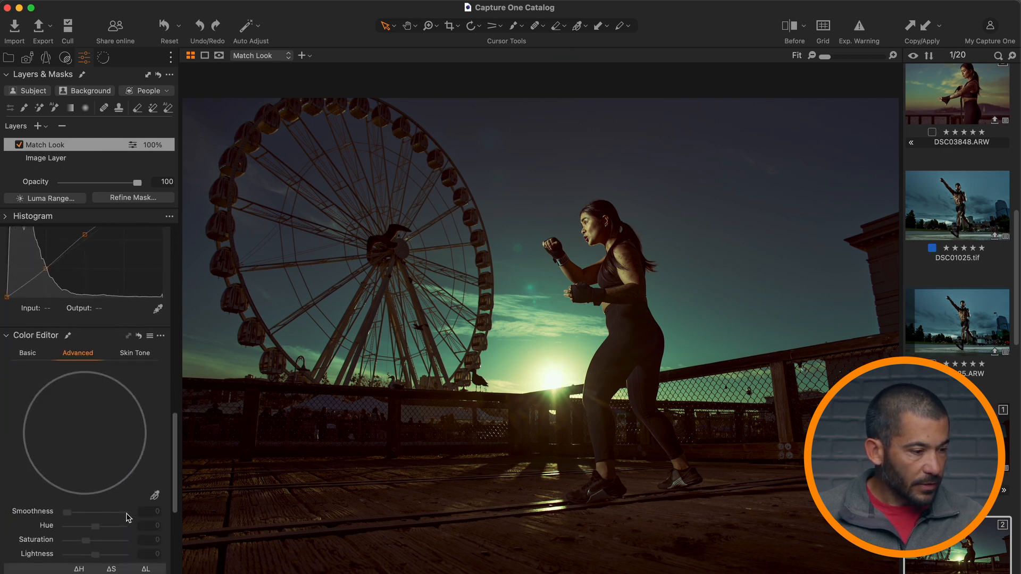
{"action": "scroll", "coordinate": [128, 516], "scroll_direction": "down", "scroll_amount": 10}
{"action": "scroll", "coordinate": [130, 518], "scroll_direction": "up", "scroll_amount": 10}
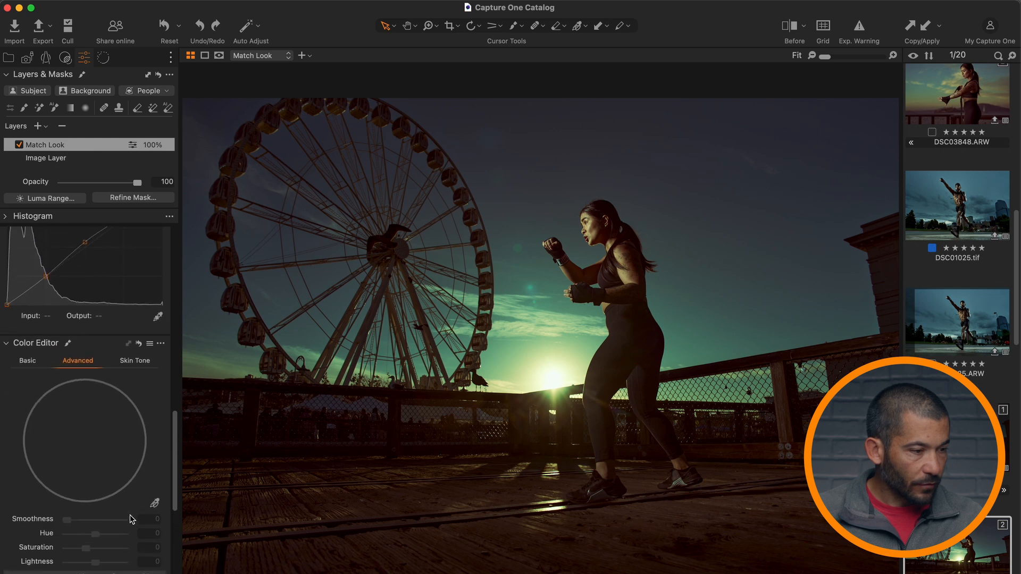
{"action": "scroll", "coordinate": [131, 518], "scroll_direction": "up", "scroll_amount": 4}
{"action": "scroll", "coordinate": [122, 513], "scroll_direction": "down", "scroll_amount": 2}
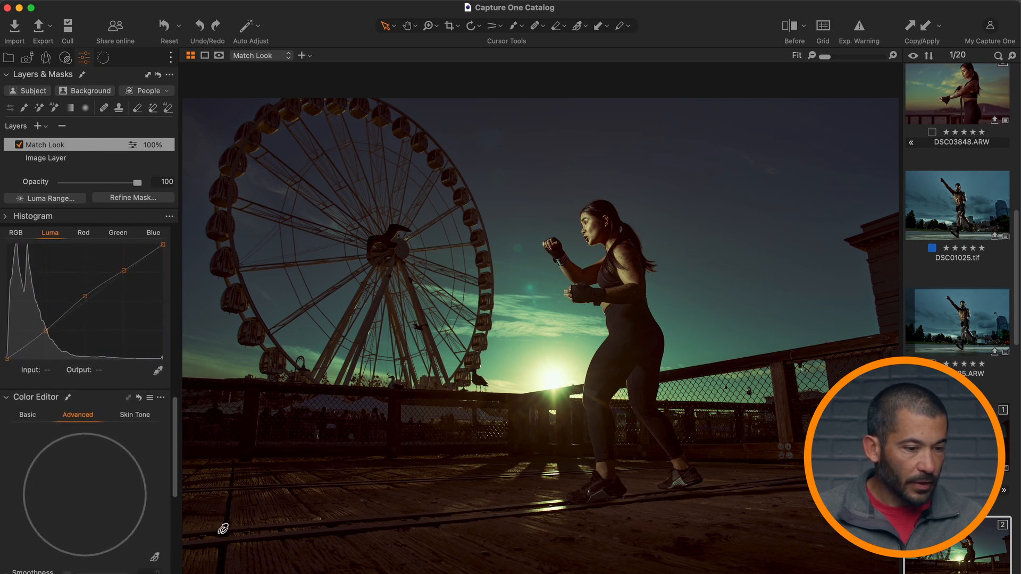
{"action": "left_click", "coordinate": [524, 350]}
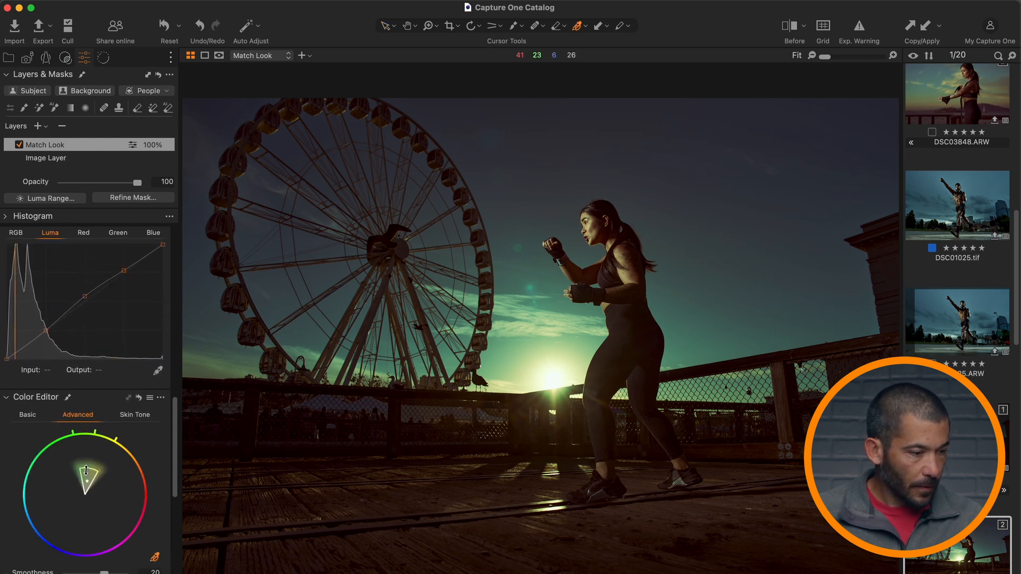
{"action": "left_click_drag", "start_coordinate": [86, 470], "coordinate": [87, 435]}
{"action": "scroll", "coordinate": [90, 479], "scroll_direction": "down", "scroll_amount": 3}
{"action": "left_click_drag", "start_coordinate": [95, 553], "coordinate": [78, 555]}
{"action": "left_click", "coordinate": [998, 442]}
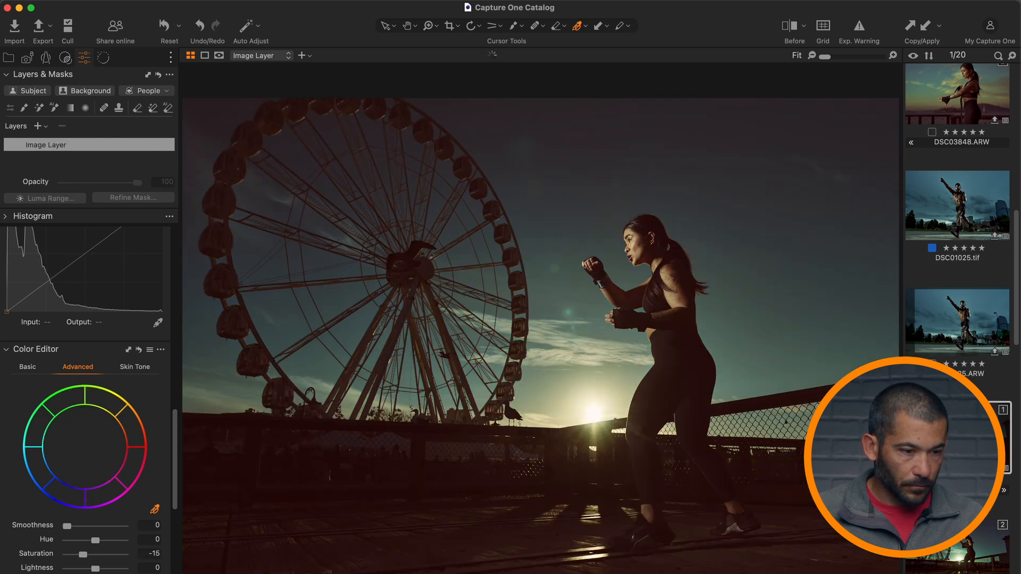
{"action": "left_click", "coordinate": [978, 540]}
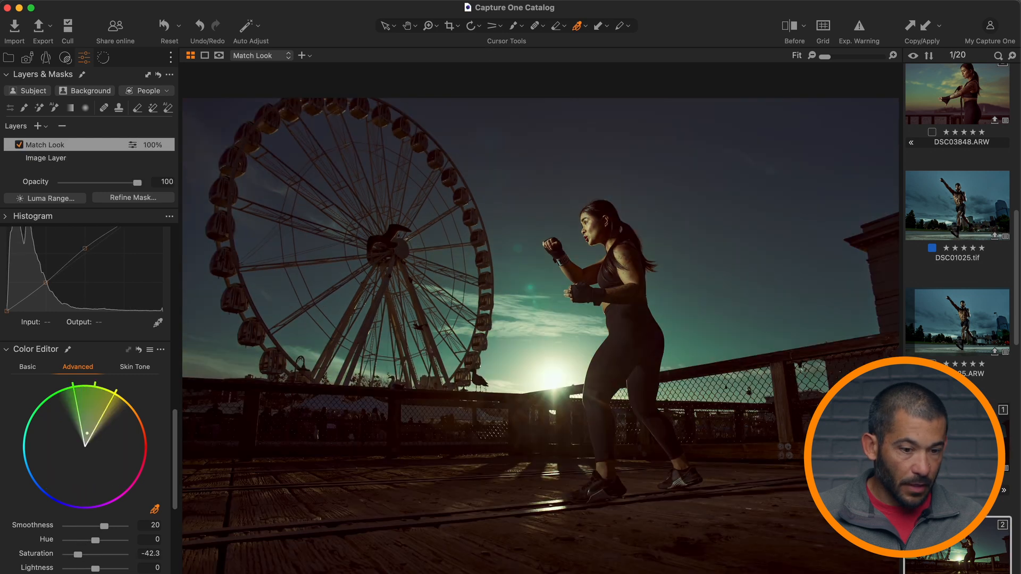
Using the first variant as a guide, set the sampled green range's Hue to -21.3 and Saturation to -45.7 on the second variant.
{"action": "left_click", "coordinate": [997, 441]}
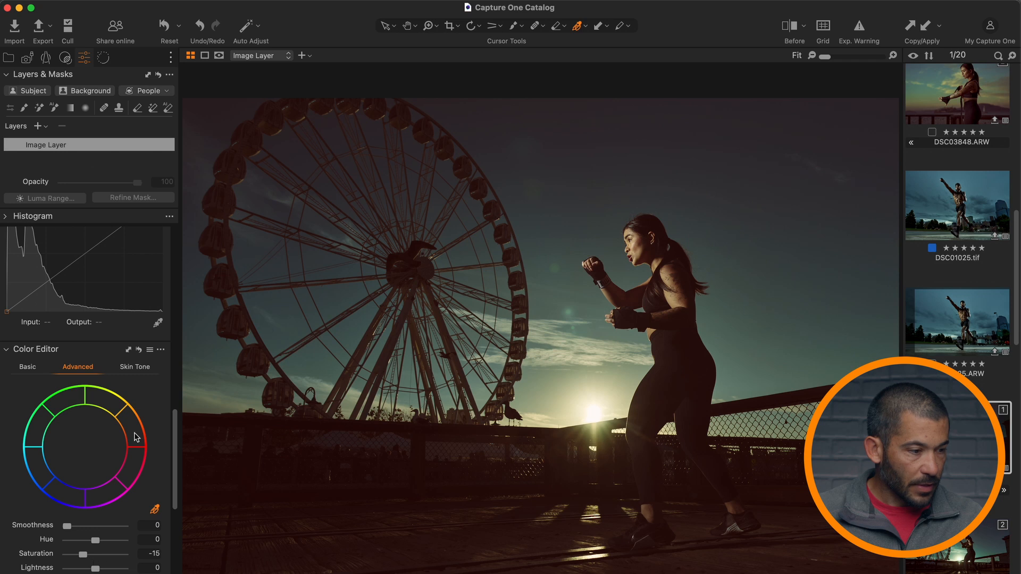
{"action": "scroll", "coordinate": [141, 455], "scroll_direction": "down", "scroll_amount": 3}
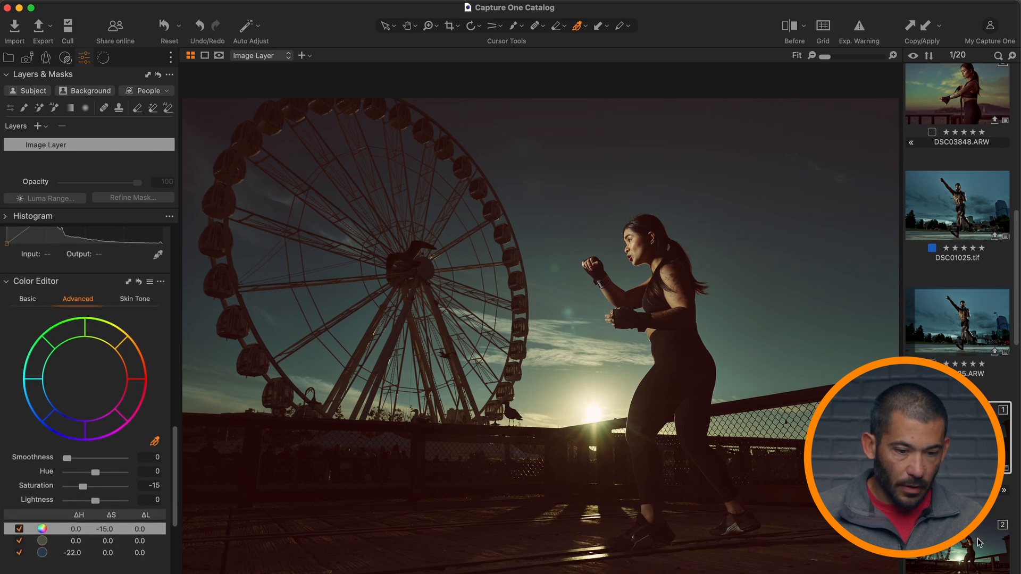
{"action": "key", "text": "Right"}
{"action": "mouse_move", "coordinate": [79, 486]}
{"action": "left_mouse_down"}
{"action": "mouse_move", "coordinate": [69, 468]}
{"action": "mouse_move", "coordinate": [65, 487]}
{"action": "mouse_move", "coordinate": [88, 472]}
{"action": "left_mouse_up"}
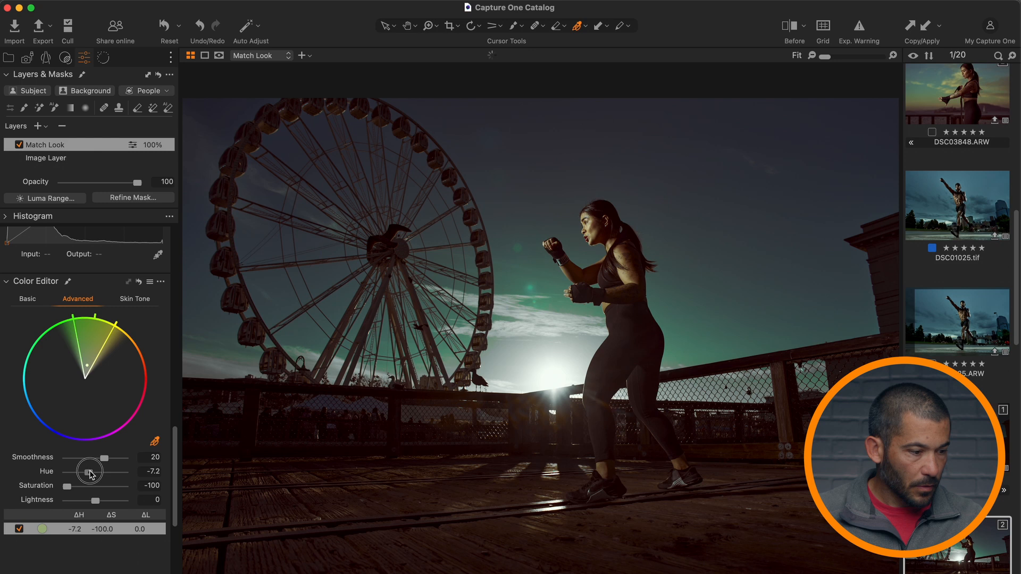
{"action": "scroll", "coordinate": [91, 474], "scroll_direction": "down", "scroll_amount": 5}
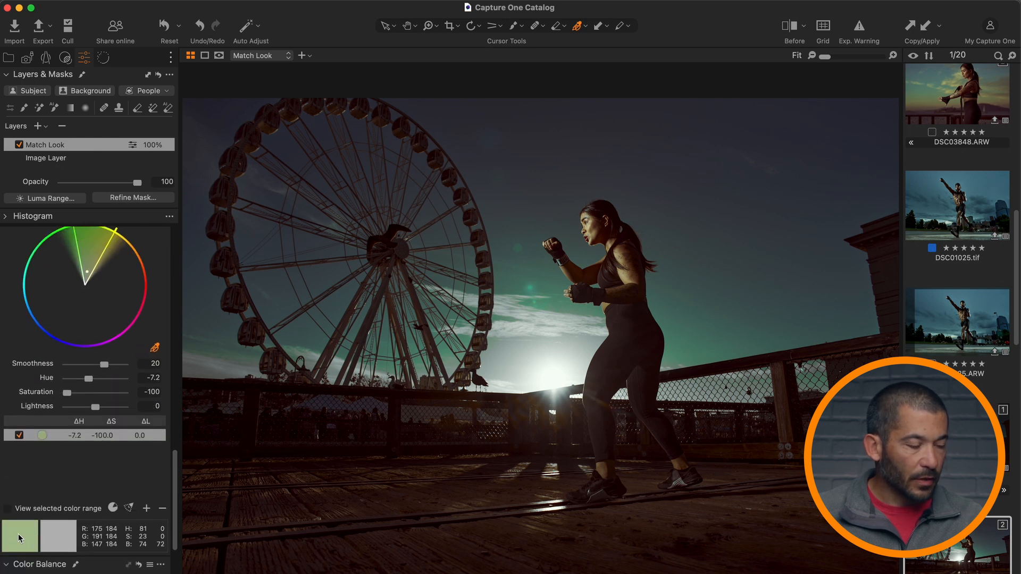
{"action": "double_click", "coordinate": [67, 393]}
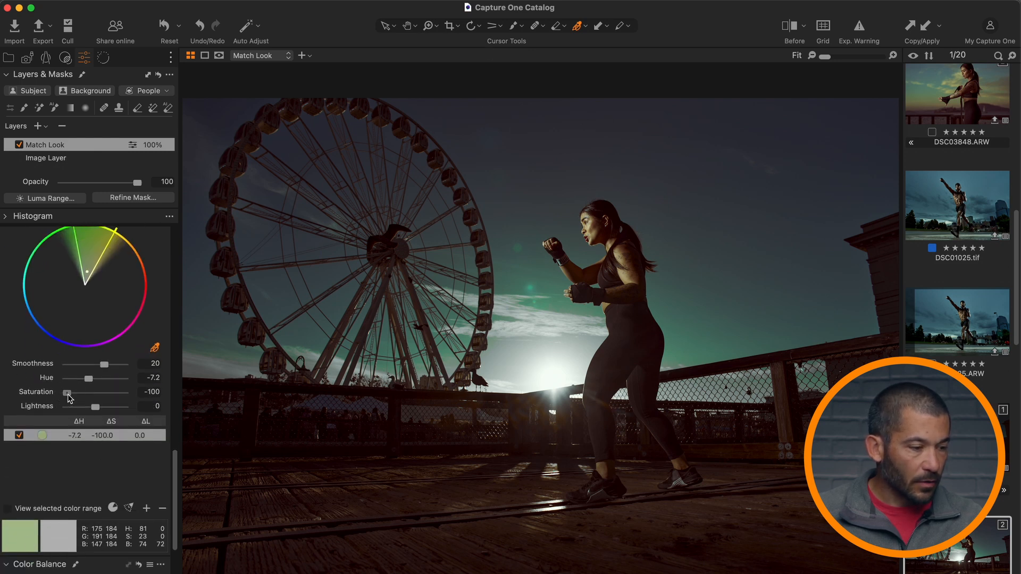
{"action": "left_click_drag", "start_coordinate": [94, 378], "coordinate": [80, 393]}
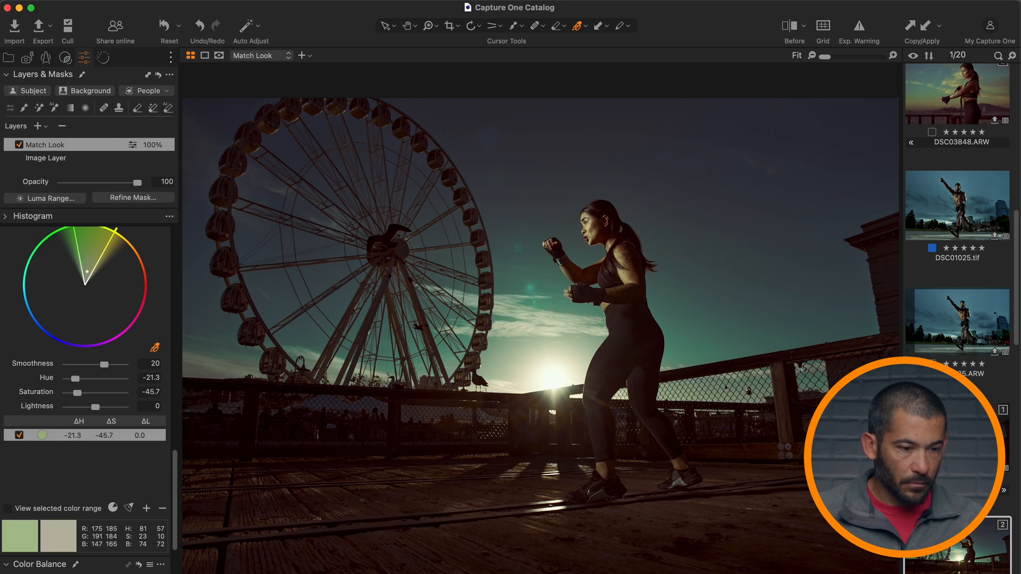
{"action": "key", "text": "Up"}
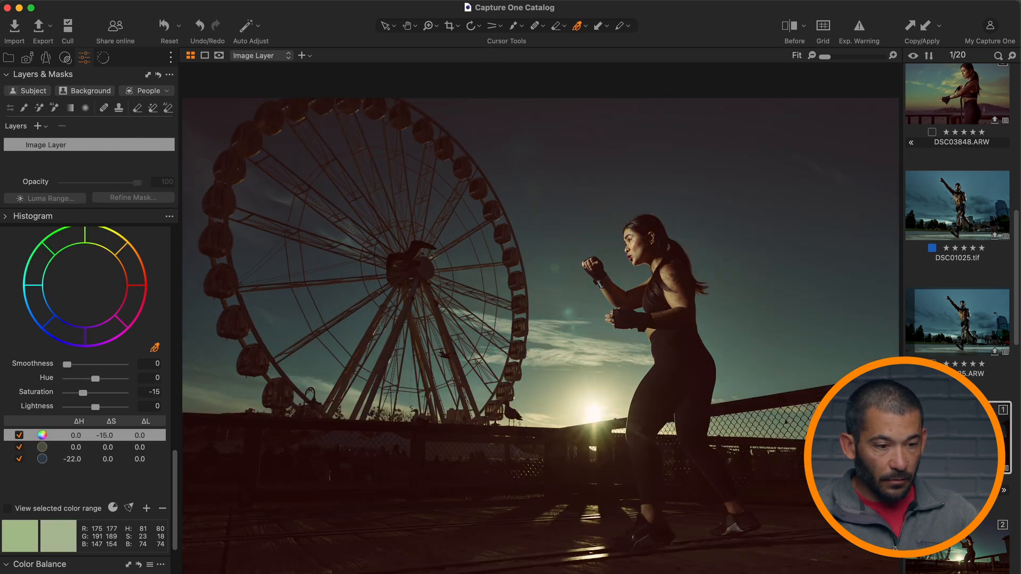
{"action": "key", "text": "Down"}
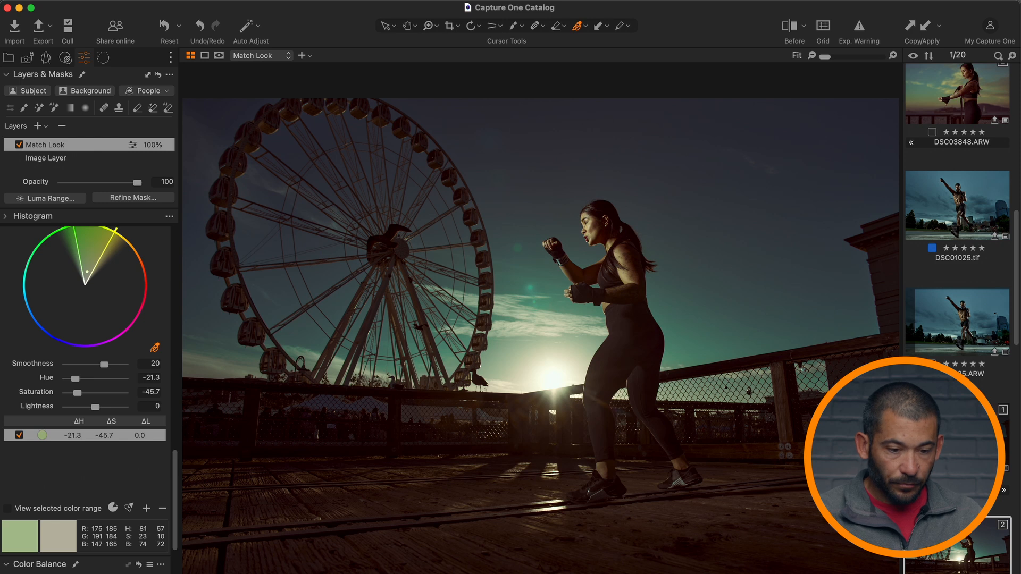
Return to the thumbnail grid and set DSC01154.tif as the new Match Look reference image.
{"action": "key", "text": "g"}
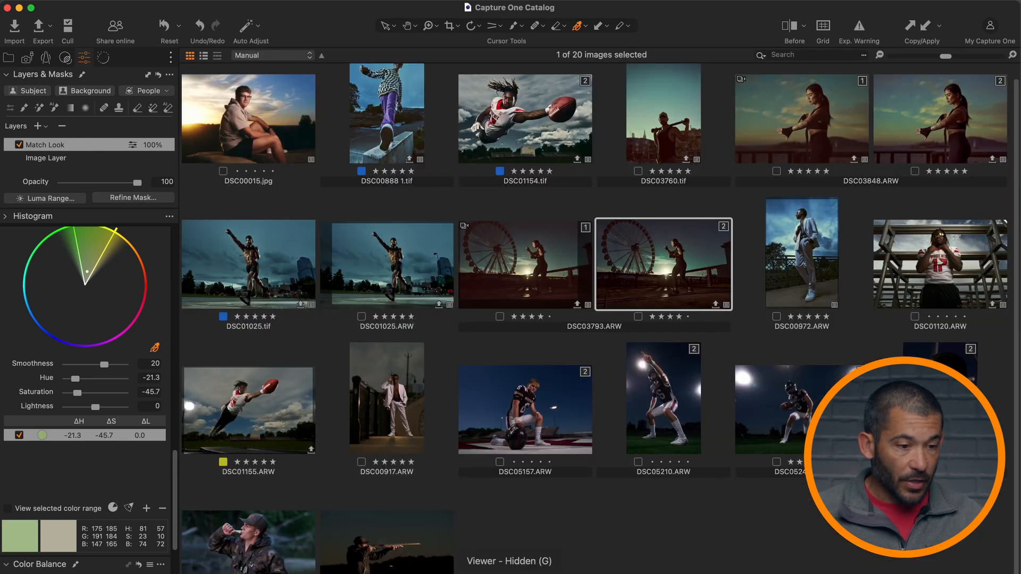
{"action": "scroll", "coordinate": [638, 368], "scroll_direction": "up", "scroll_amount": 1}
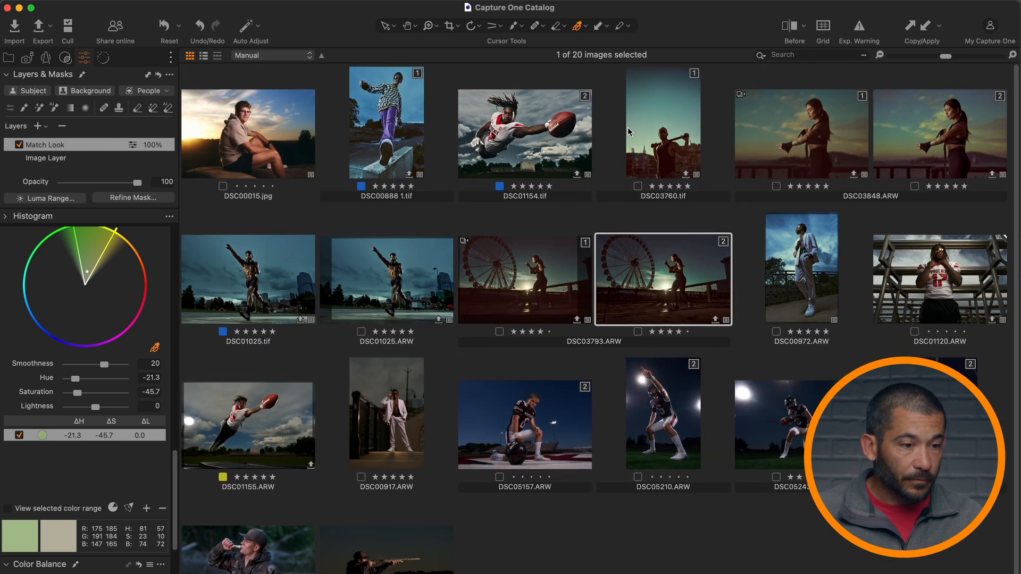
{"action": "double_click", "coordinate": [525, 124]}
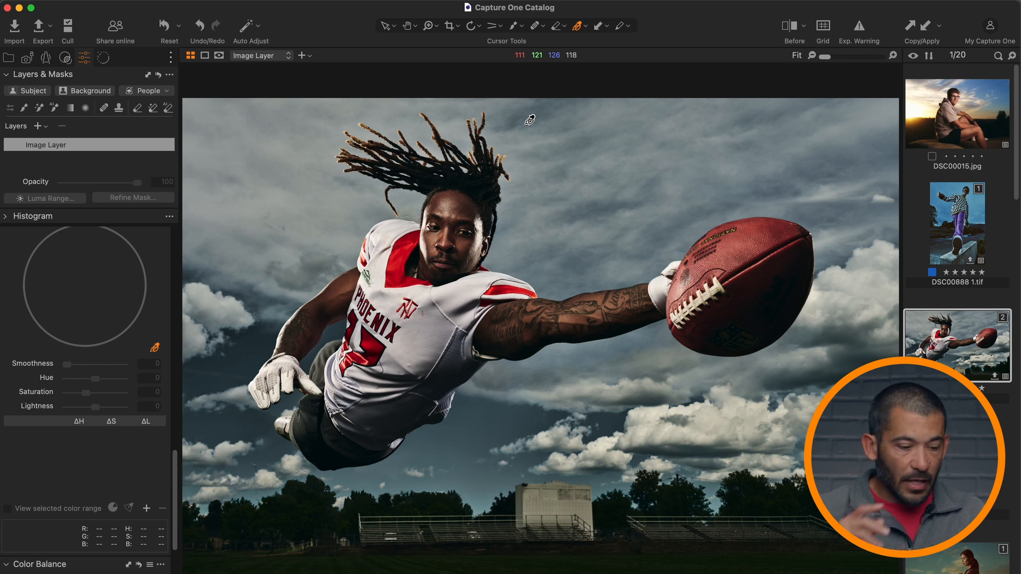
{"action": "key", "text": "g"}
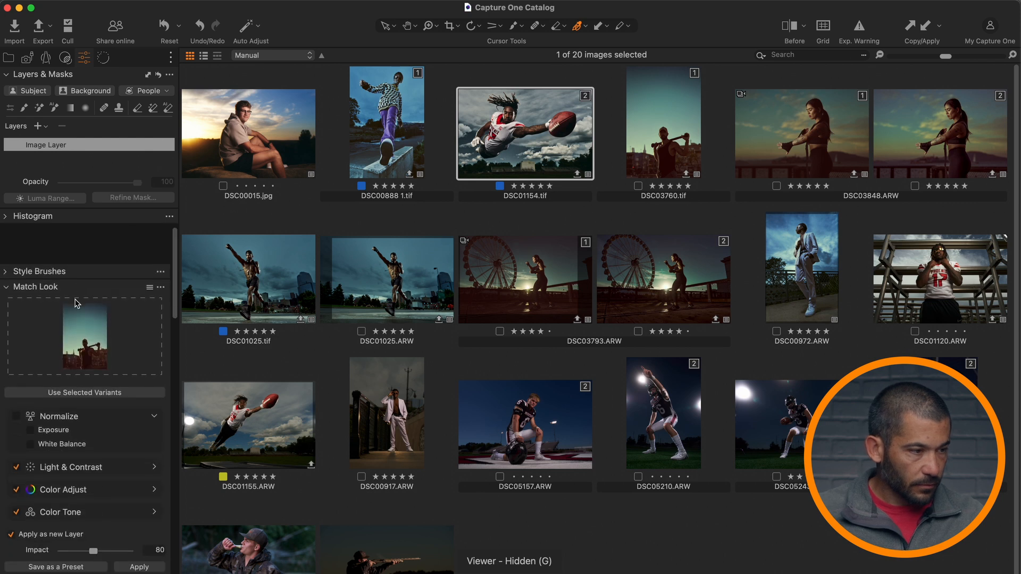
{"action": "left_click_drag", "start_coordinate": [519, 142], "coordinate": [85, 298]}
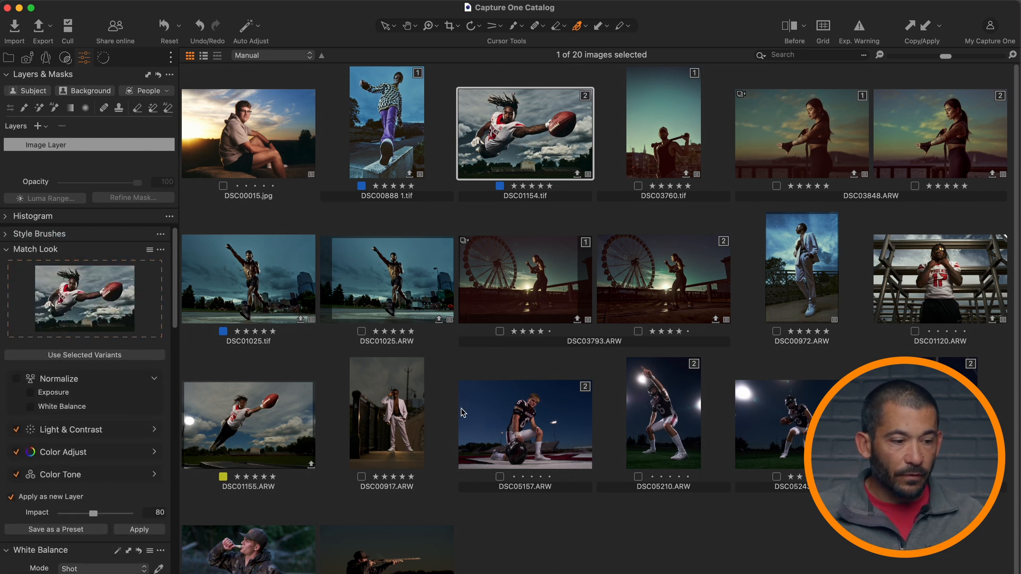
Look through the remaining football, hunting and white-suit photos at full size to choose one for the look transfer.
{"action": "double_click", "coordinate": [506, 423]}
{"action": "key", "text": "Right"}
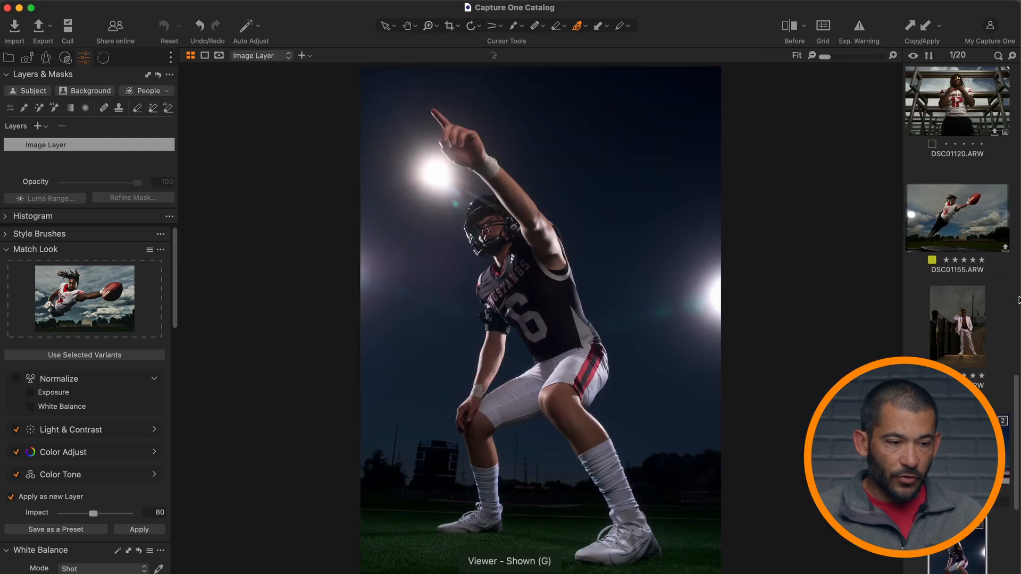
{"action": "key", "text": "Left"}
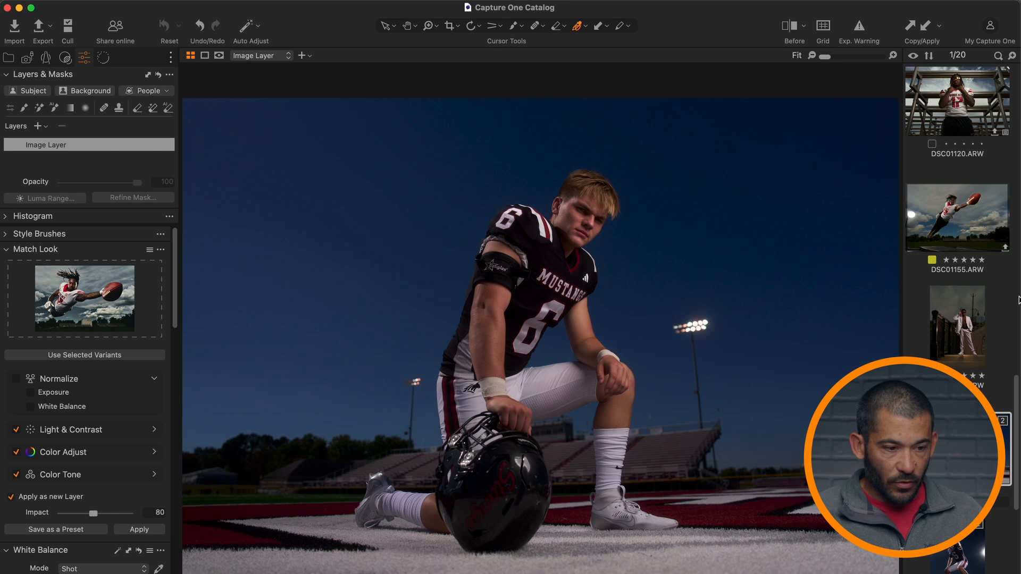
{"action": "key", "text": "Right"}
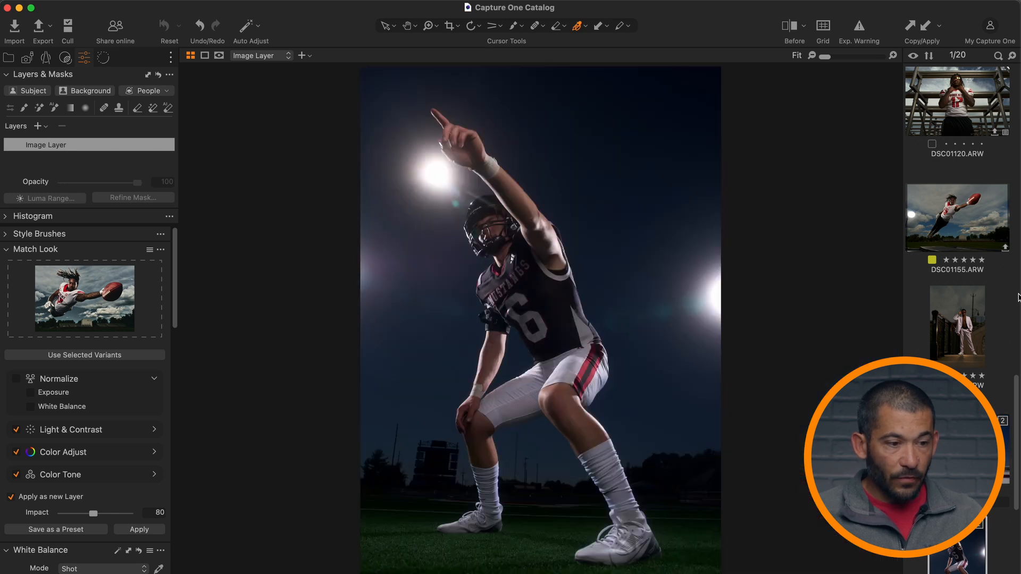
{"action": "key", "text": "Left"}
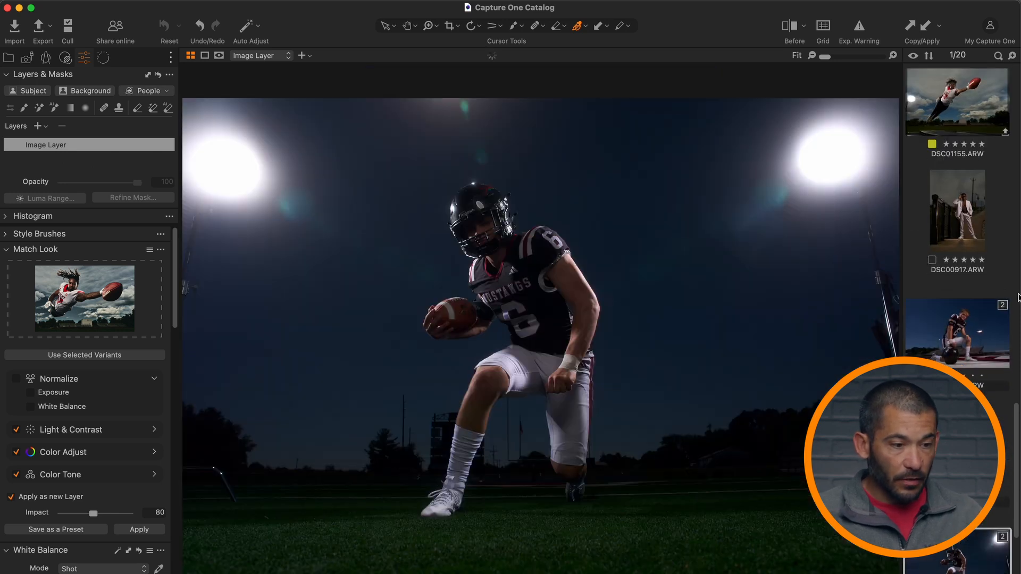
{"action": "key", "text": "Right"}
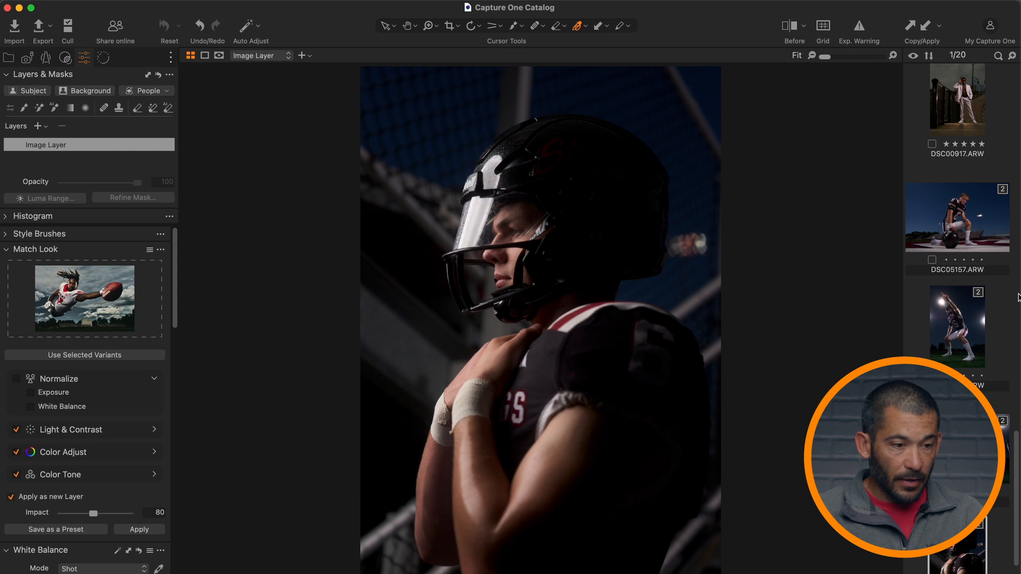
{"action": "key", "text": "Right"}
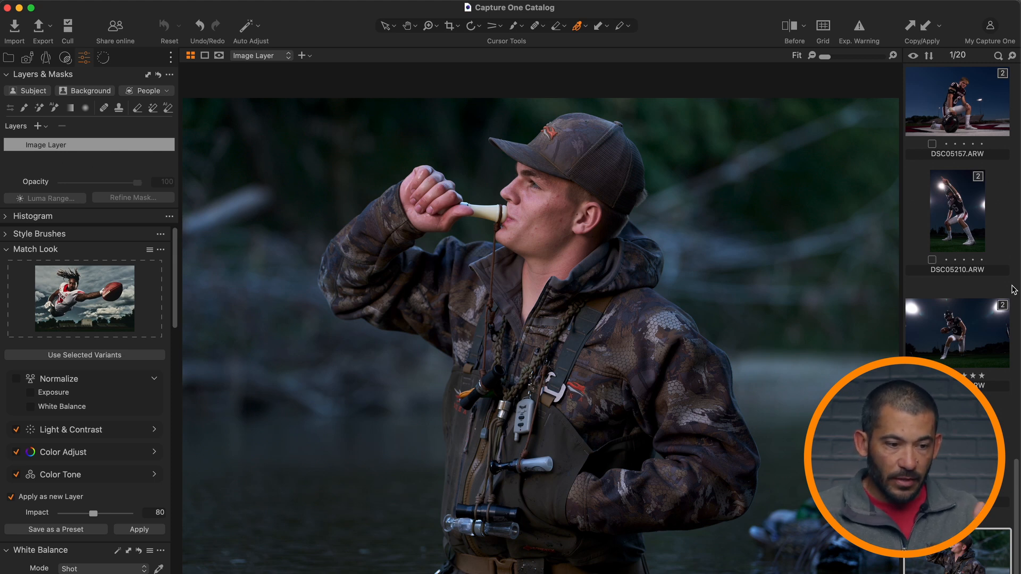
{"action": "key", "text": "Down"}
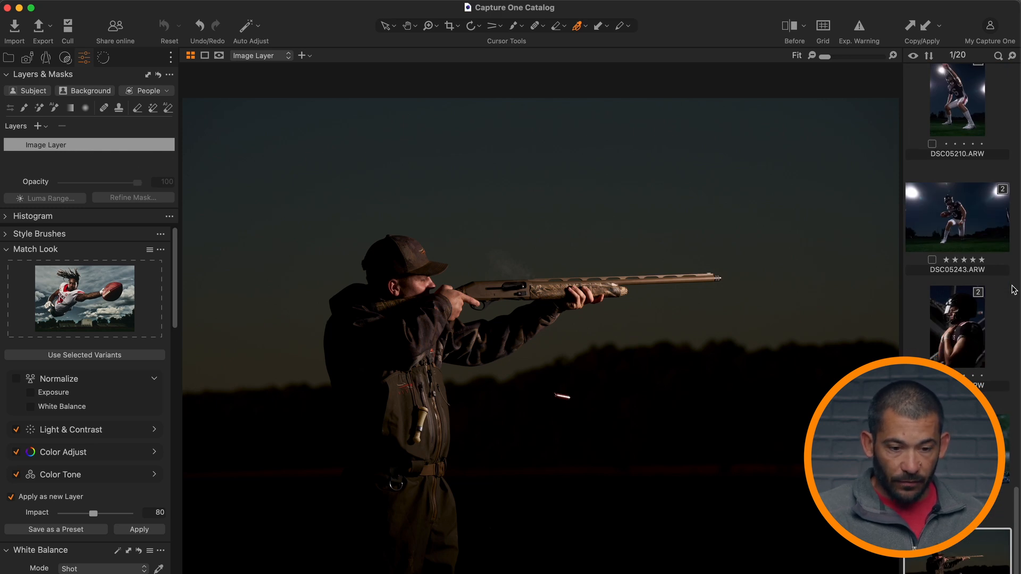
{"action": "key", "text": "Up"}
{"action": "key", "text": "Up"}
{"action": "key", "text": "Up"}
{"action": "key", "text": "Up"}
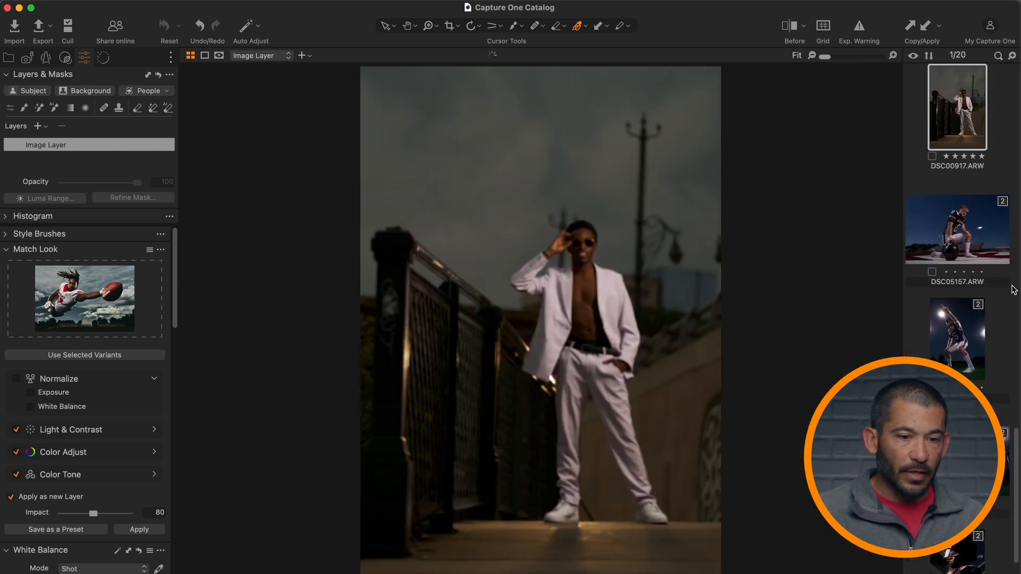
Open the kneeling football player photo DSC05157.ARW and apply the Match Look with Normalize enabled for Exposure and White Balance.
{"action": "key", "text": "Down"}
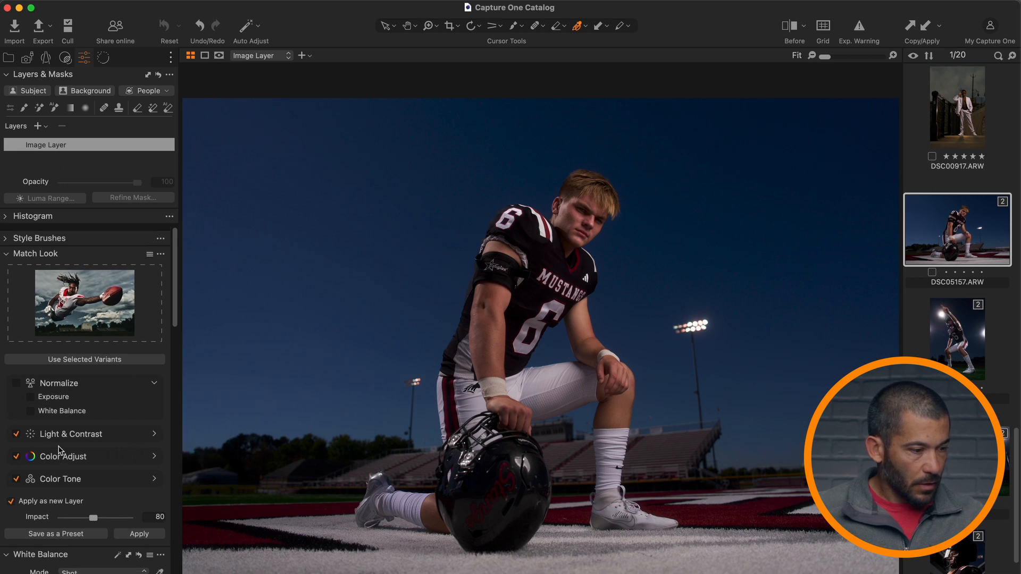
{"action": "left_click", "coordinate": [17, 379]}
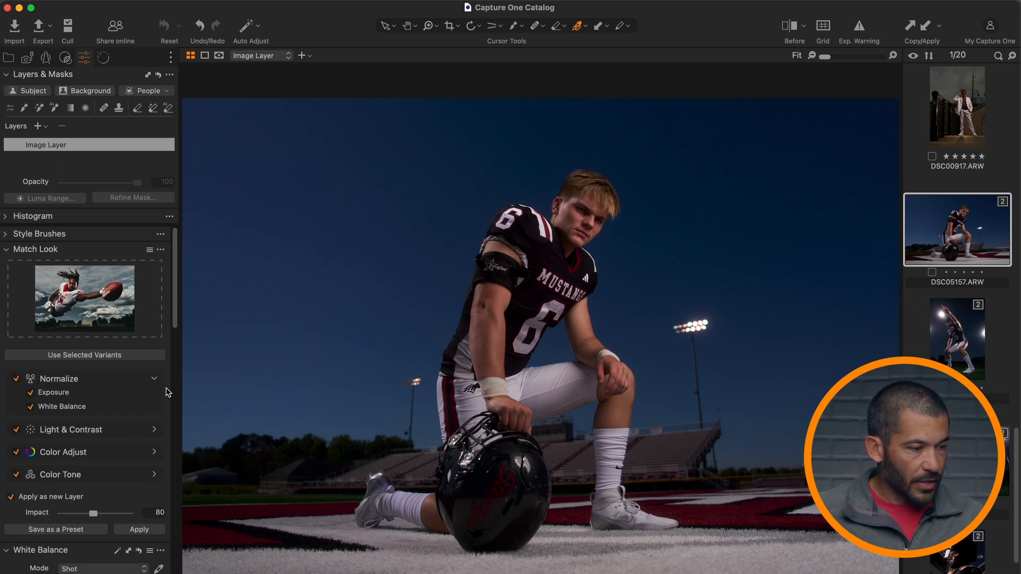
{"action": "left_click", "coordinate": [149, 529]}
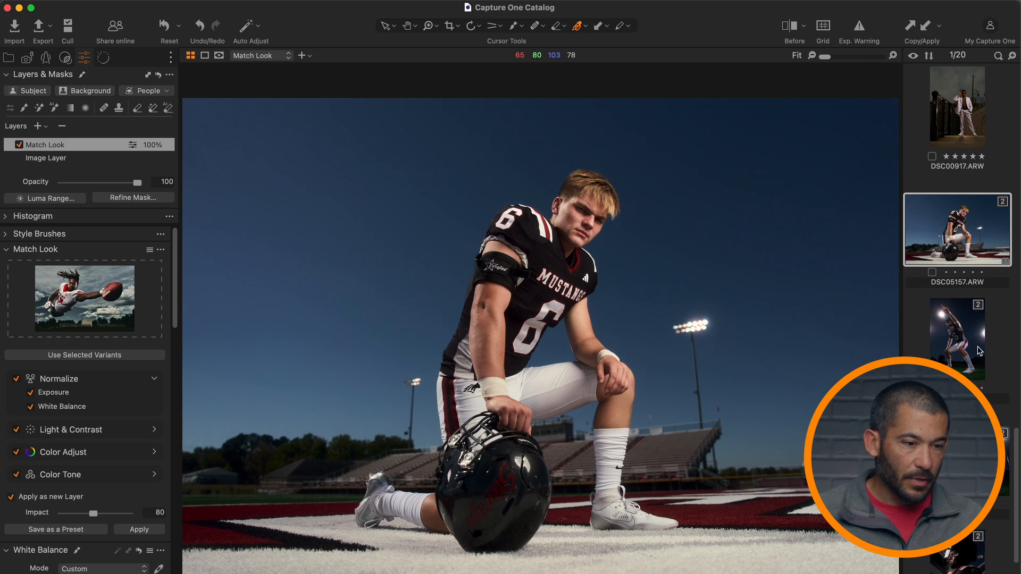
Undo and redo the Match Look to compare it with the unedited photo, leaving it undone.
{"action": "key", "text": "super+z"}
{"action": "key", "text": "super+z"}
{"action": "key", "text": "super+shift+z"}
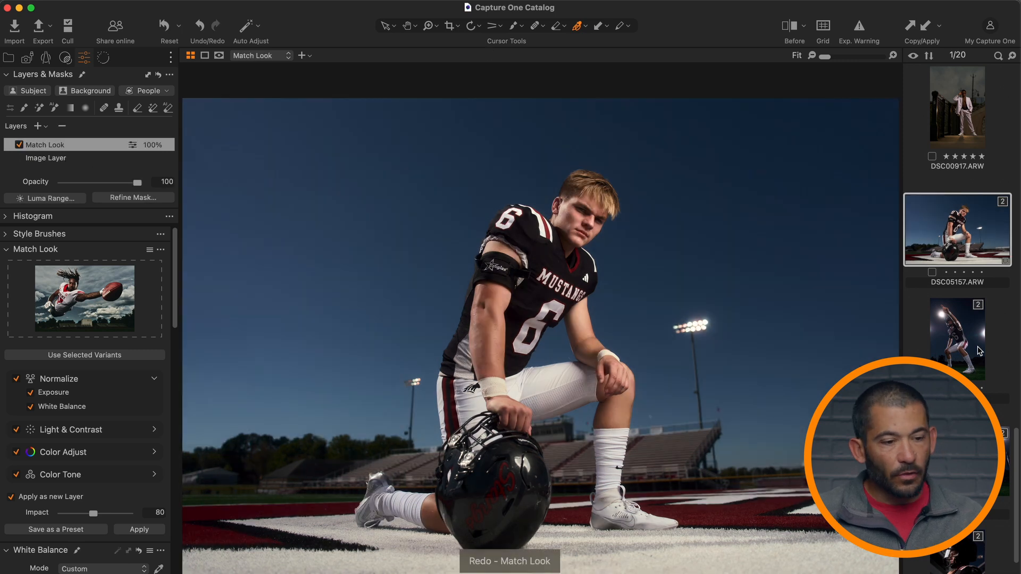
{"action": "key", "text": "super+z"}
{"action": "key", "text": "super+z"}
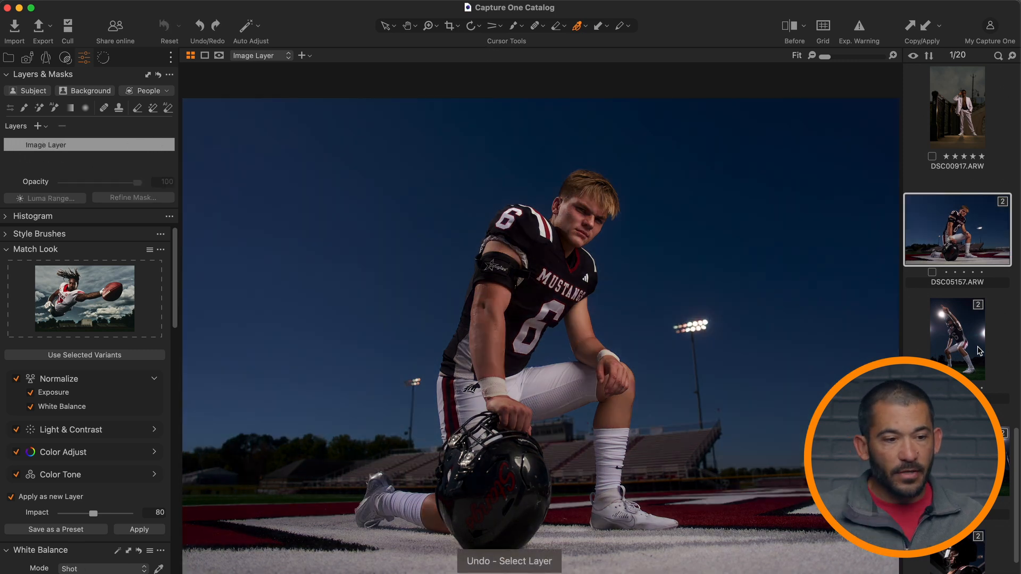
Collapse the expanded custom style groups and apply the 0 MHC Standard Grade style to DSC05157.ARW.
{"action": "left_click", "coordinate": [66, 59]}
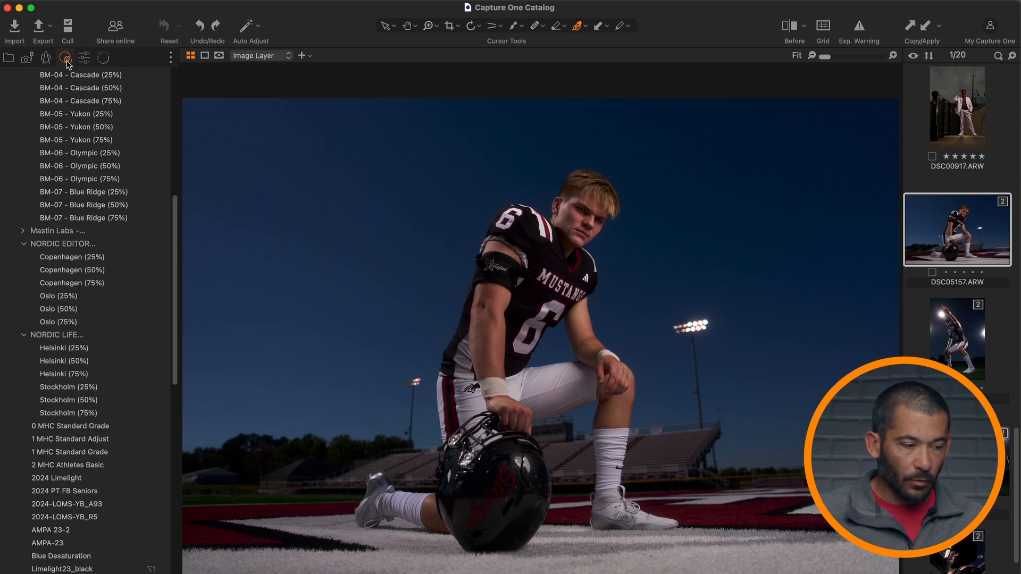
{"action": "scroll", "coordinate": [81, 128], "scroll_direction": "up", "scroll_amount": 10}
{"action": "scroll", "coordinate": [81, 123], "scroll_direction": "up", "scroll_amount": 3}
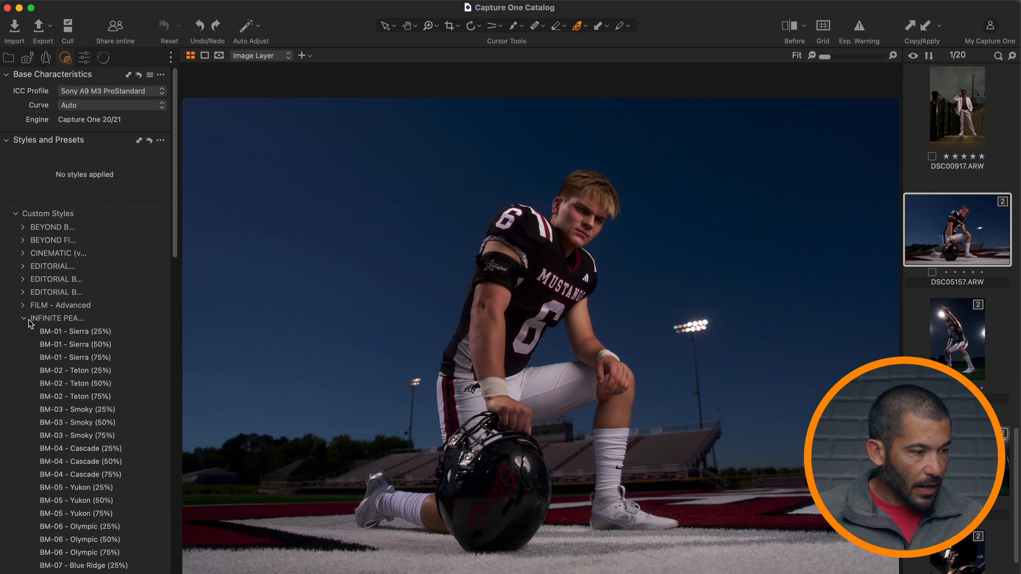
{"action": "left_click", "coordinate": [23, 318]}
{"action": "left_click", "coordinate": [24, 344]}
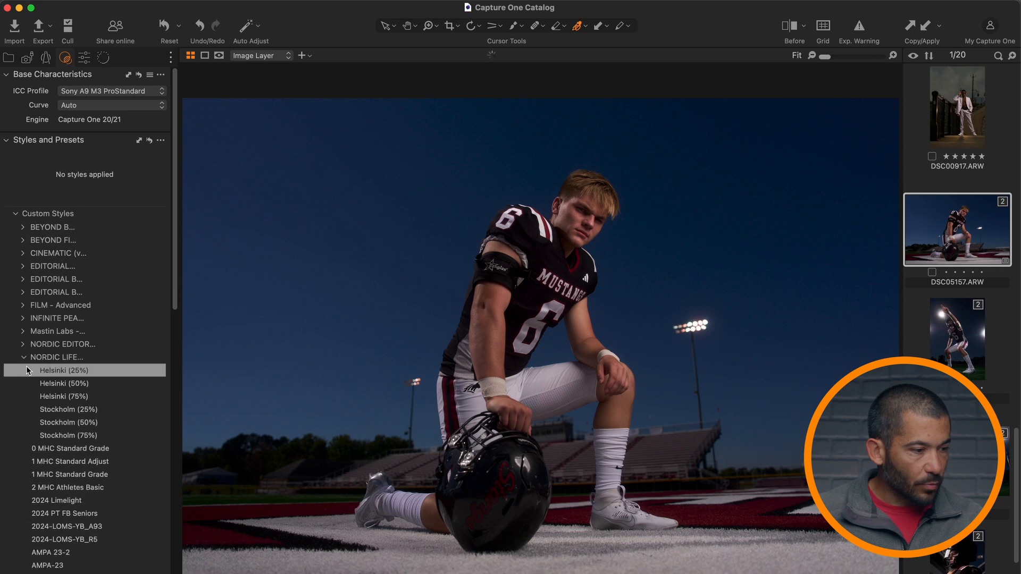
{"action": "left_click", "coordinate": [23, 357]}
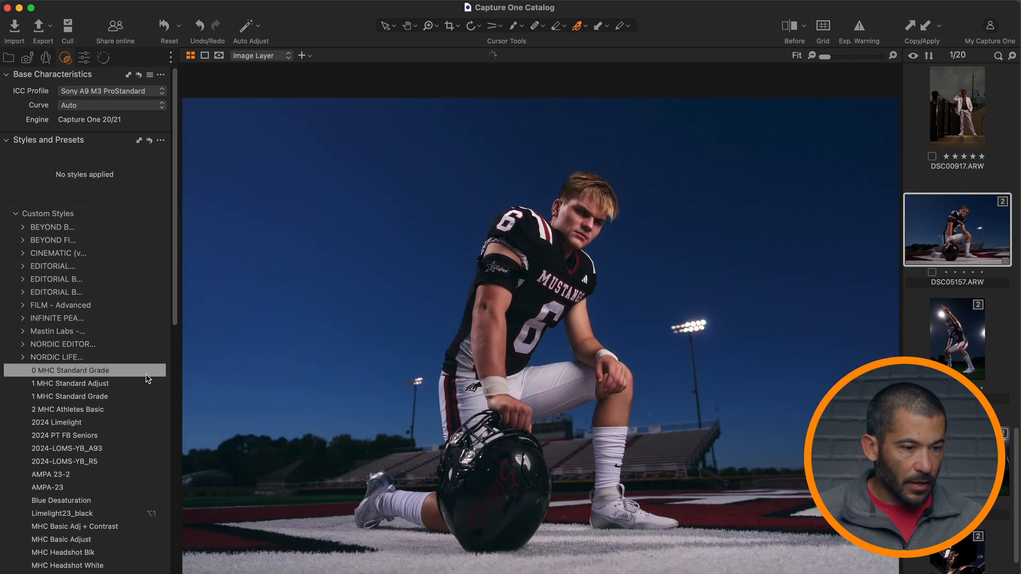
{"action": "left_click", "coordinate": [145, 375]}
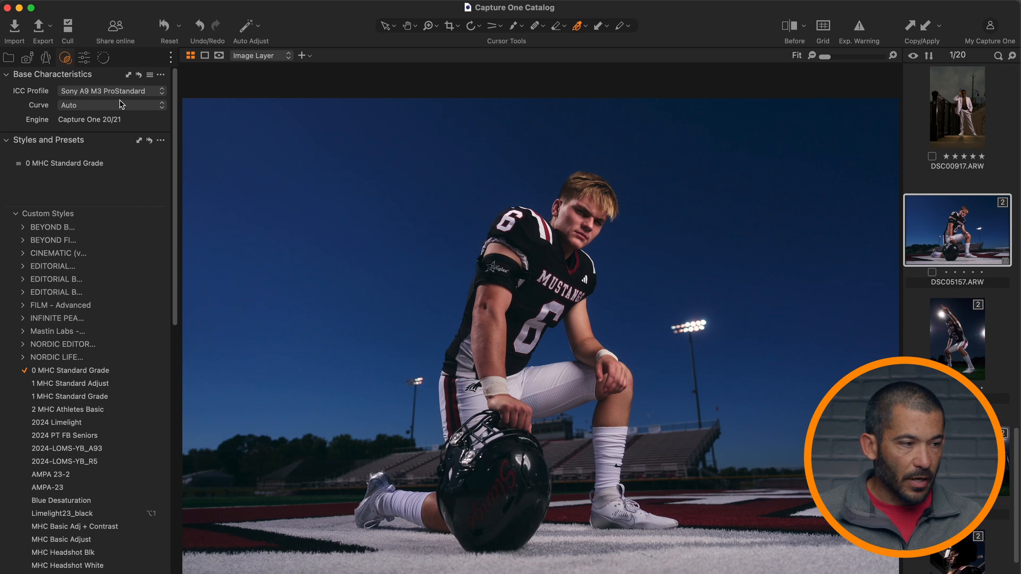
Review the style's tonal adjustments and apply the Match Look on top of the styled photo.
{"action": "left_click", "coordinate": [84, 58]}
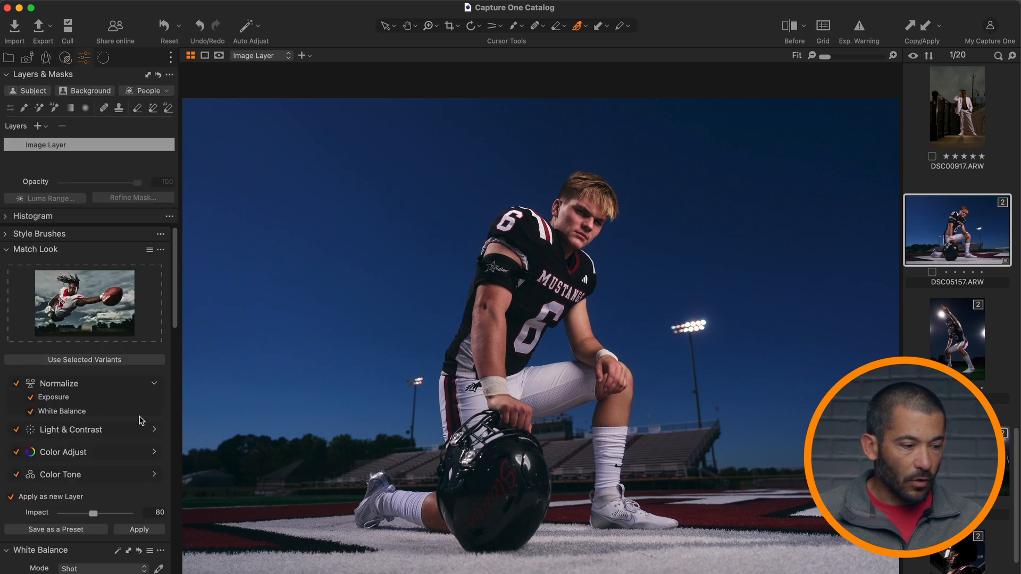
{"action": "scroll", "coordinate": [141, 422], "scroll_direction": "down", "scroll_amount": 6}
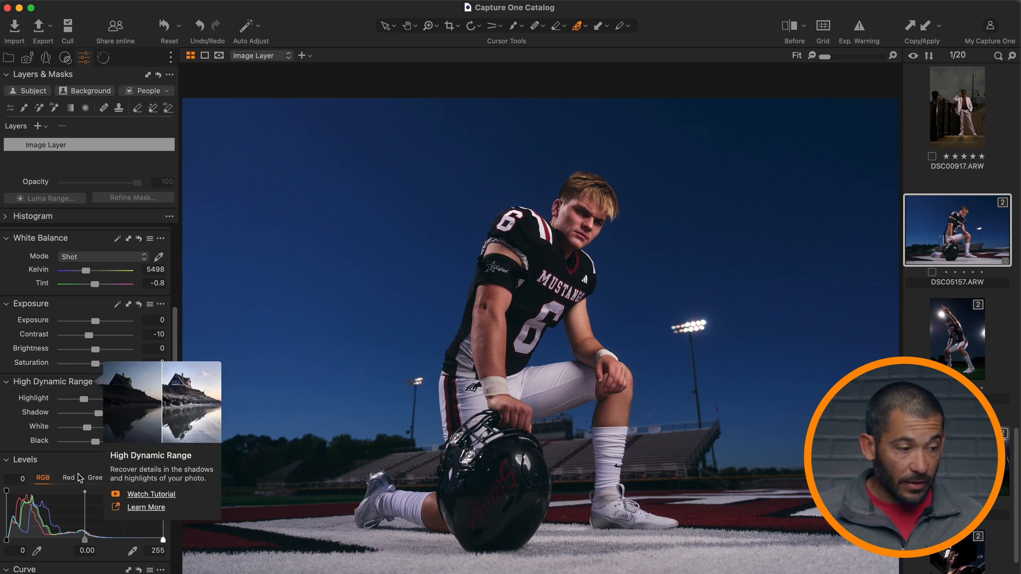
{"action": "scroll", "coordinate": [92, 288], "scroll_direction": "up", "scroll_amount": 6}
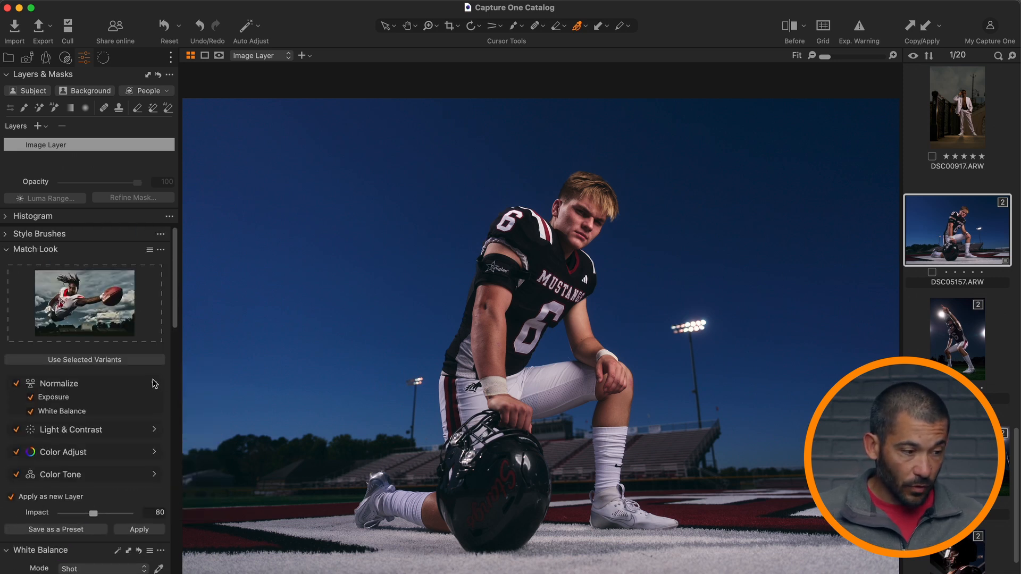
{"action": "left_click", "coordinate": [150, 532]}
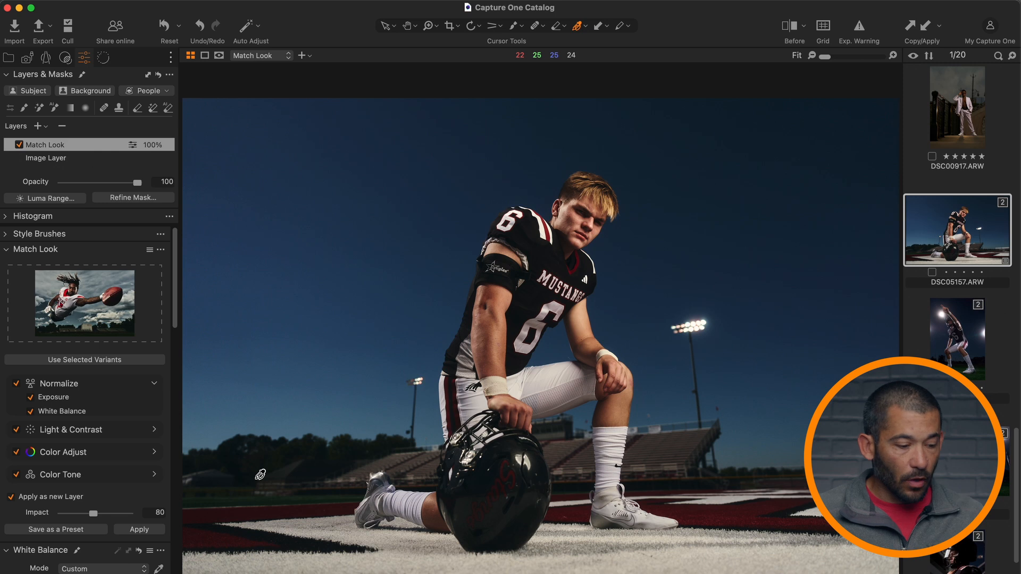
Undo the Match Look and the 0 MHC Standard Grade style on DSC05157.ARW.
{"action": "key", "text": "super+z"}
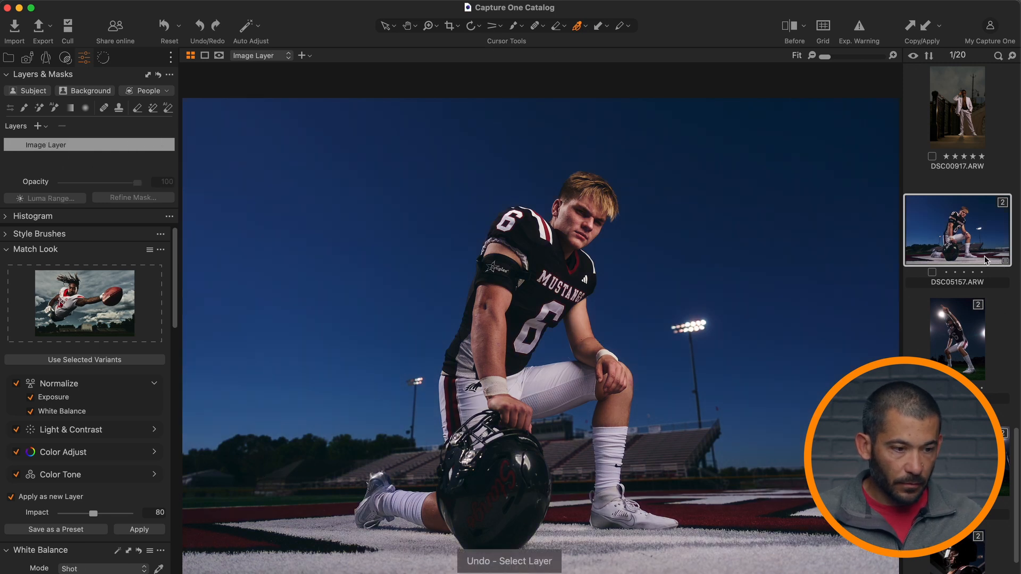
{"action": "key", "text": "super+z"}
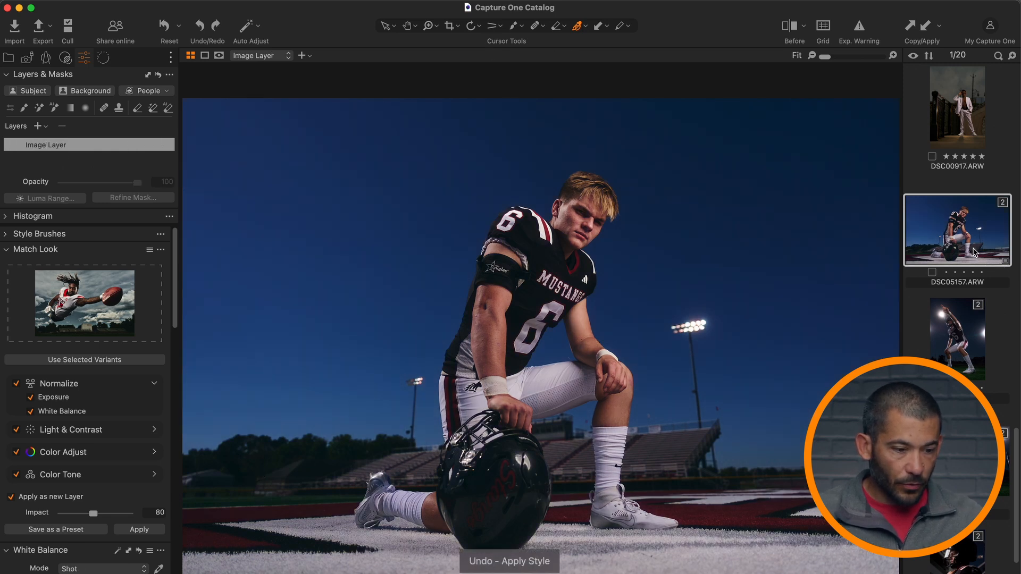
{"action": "key", "text": "super+z"}
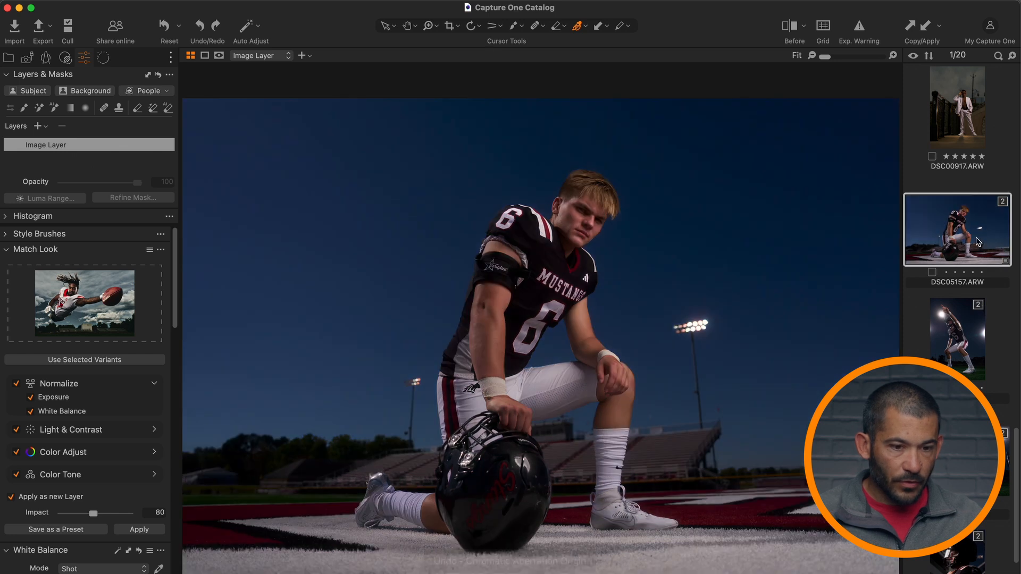
Clone the DSC05157.ARW variant and apply the Match Look to the clone.
{"action": "right_click", "coordinate": [974, 237]}
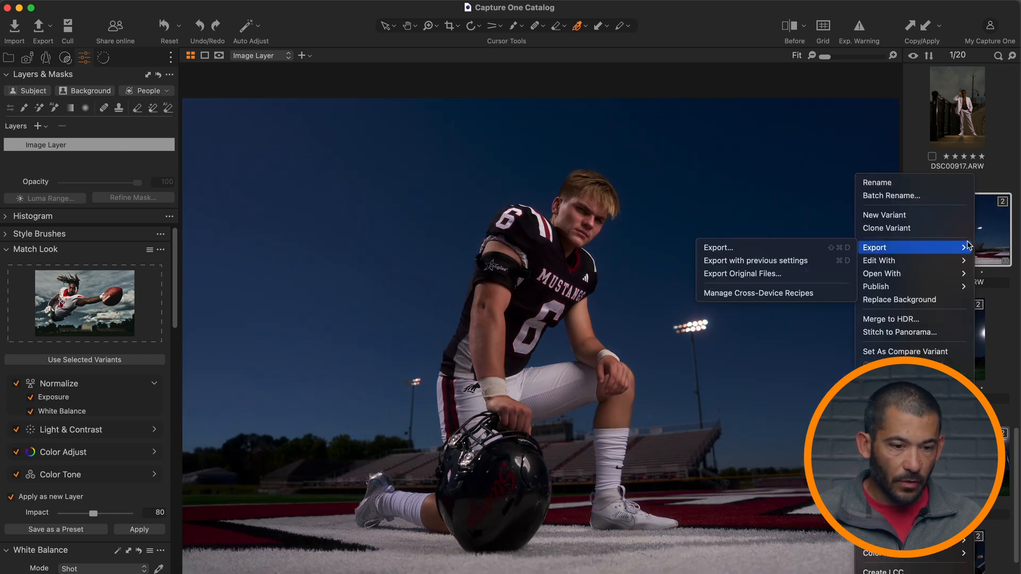
{"action": "left_click", "coordinate": [931, 228]}
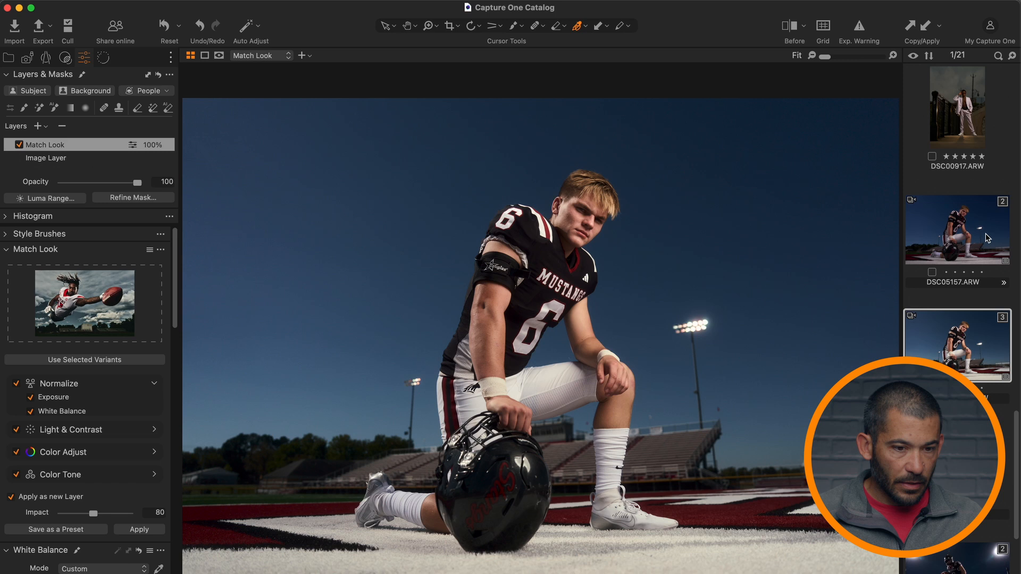
On the unedited DSC05157.ARW variant, apply the 0 MHC Standard Grade and Blue Desaturation styles.
{"action": "left_click", "coordinate": [988, 238]}
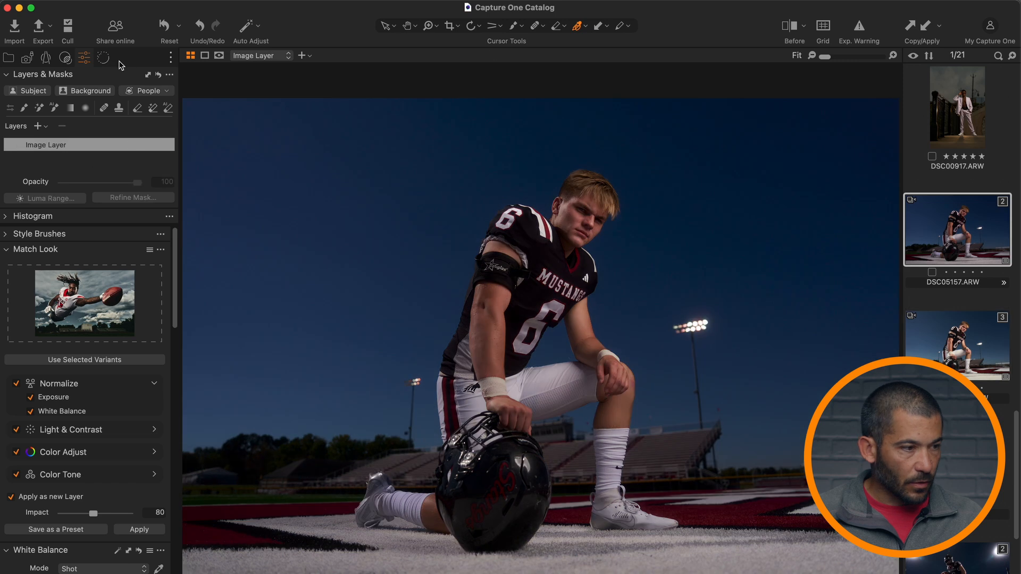
{"action": "left_click", "coordinate": [65, 57]}
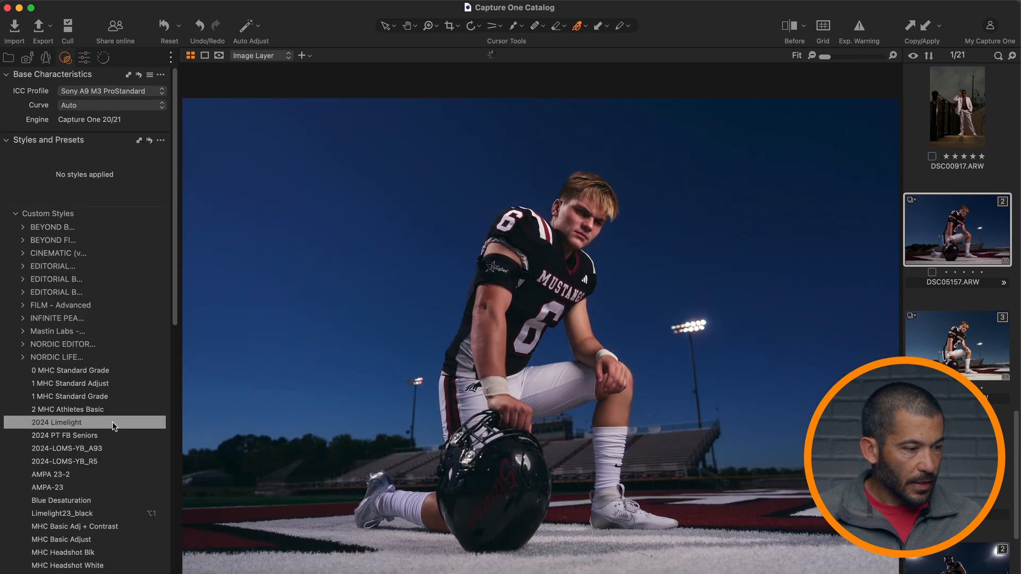
{"action": "left_click", "coordinate": [110, 370]}
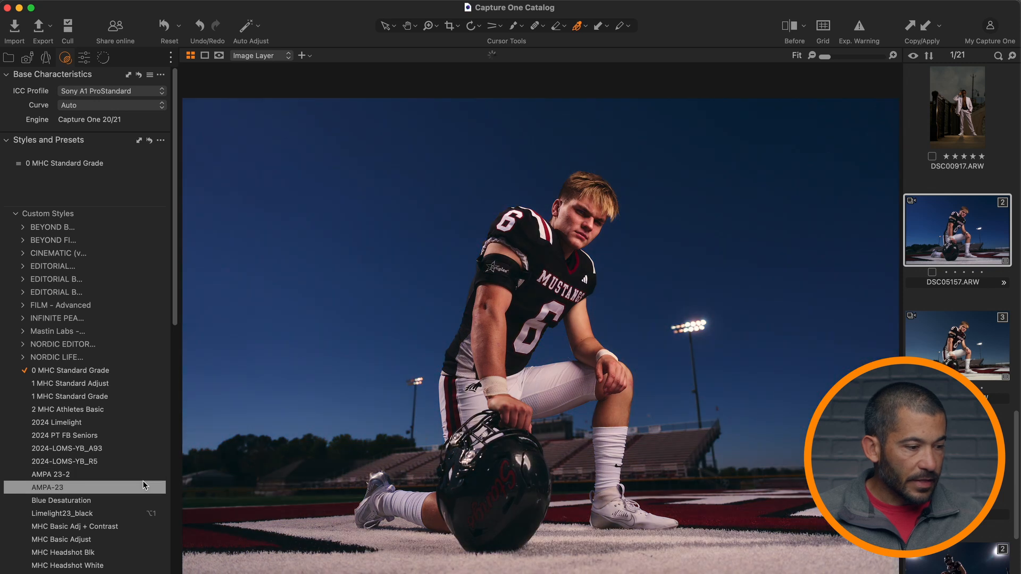
{"action": "left_click", "coordinate": [128, 500]}
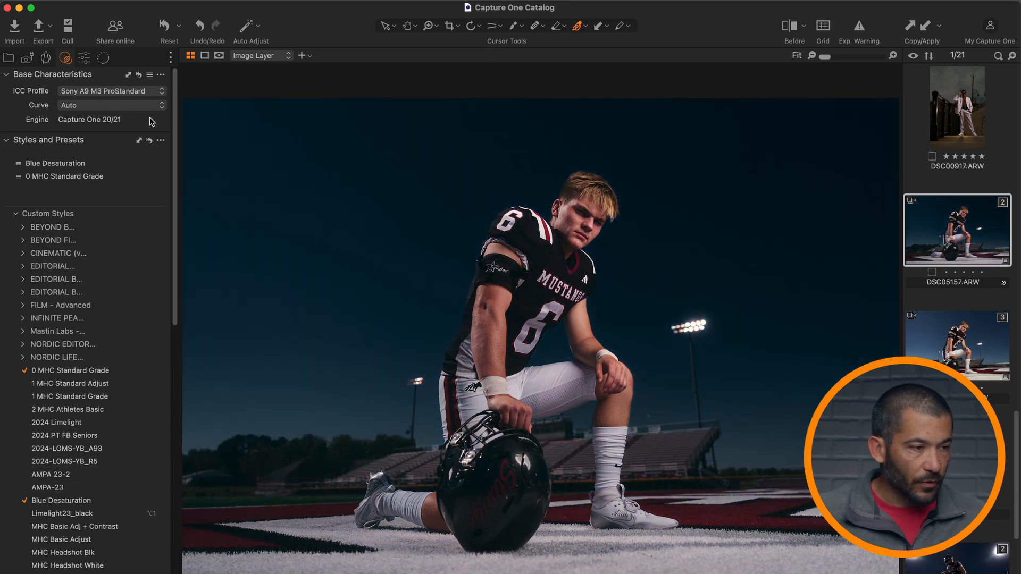
Reset the Lightness of the blue range in the advanced Color Editor and set it to -17.9.
{"action": "left_click", "coordinate": [84, 57]}
{"action": "scroll", "coordinate": [137, 389], "scroll_direction": "down", "scroll_amount": 10}
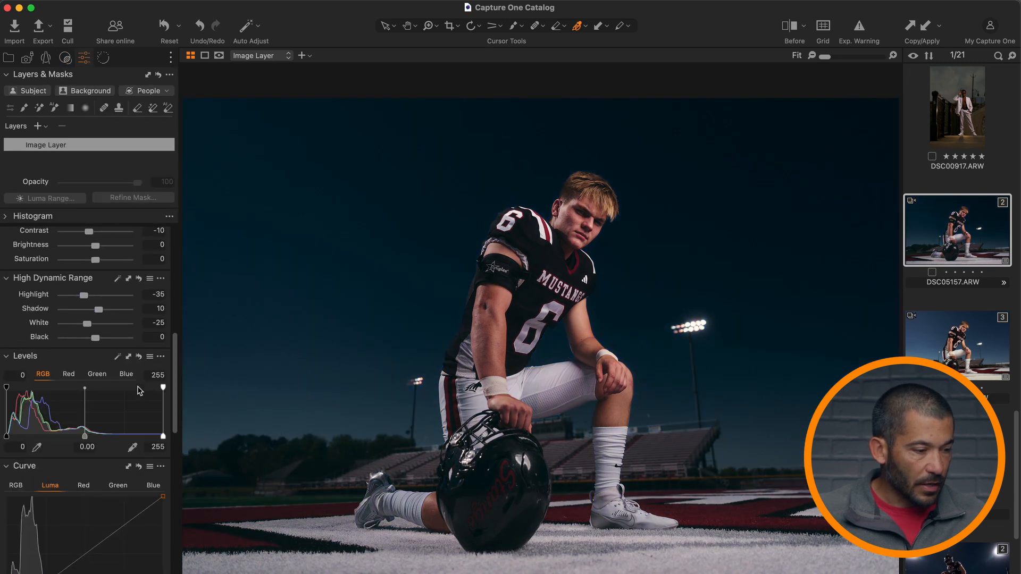
{"action": "scroll", "coordinate": [138, 391], "scroll_direction": "down", "scroll_amount": 5}
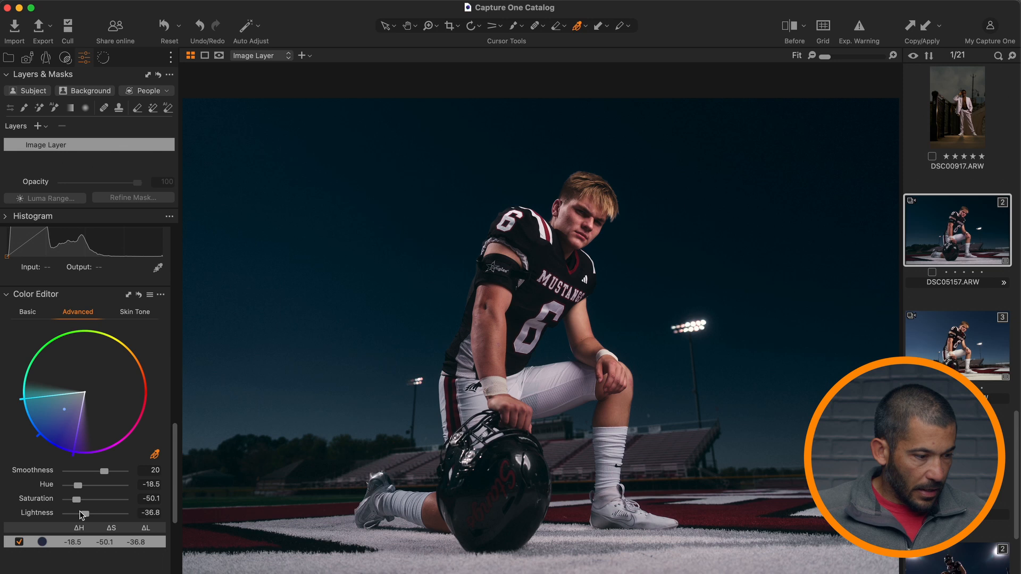
{"action": "double_click", "coordinate": [86, 514]}
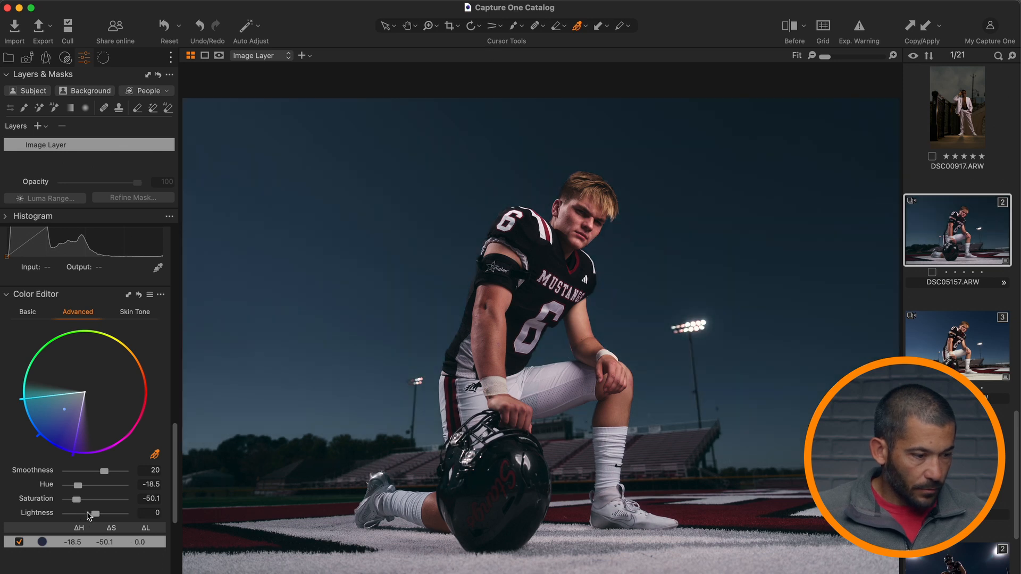
{"action": "left_click", "coordinate": [88, 513]}
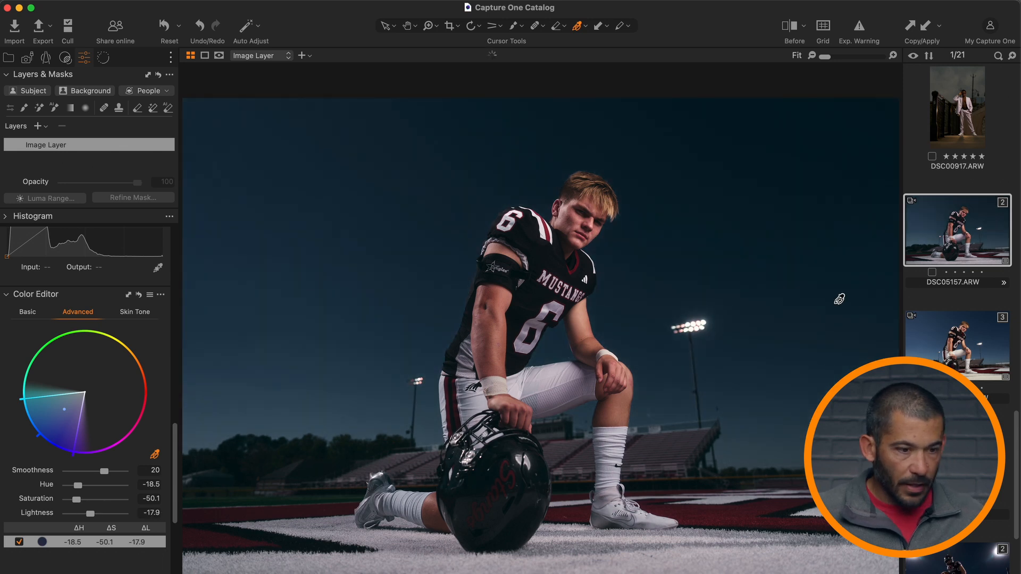
Apply the Match Look as a new layer to the DSC05157.ARW variant graded with the custom styles.
{"action": "scroll", "coordinate": [120, 235], "scroll_direction": "up", "scroll_amount": 10}
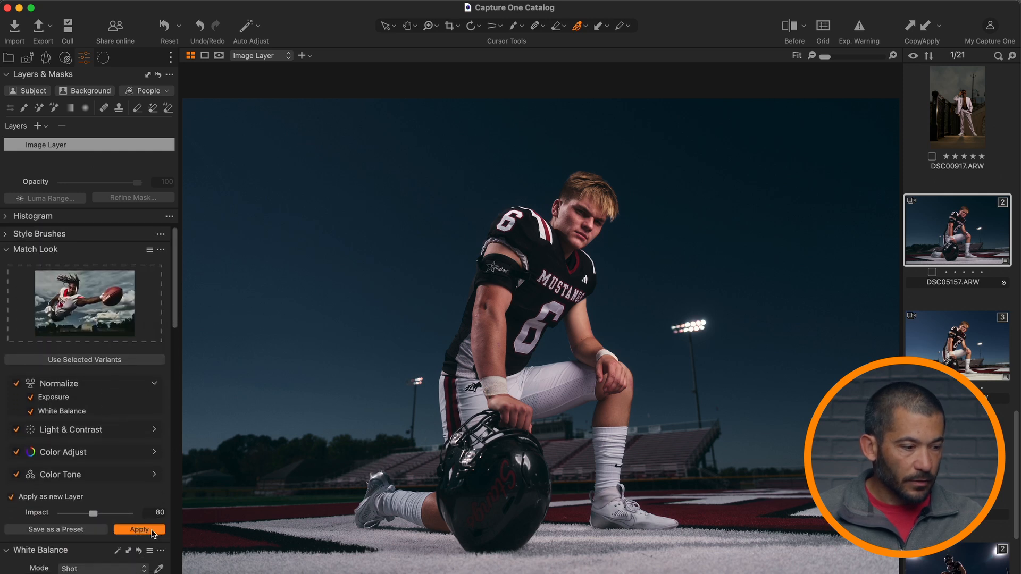
{"action": "left_click", "coordinate": [152, 532]}
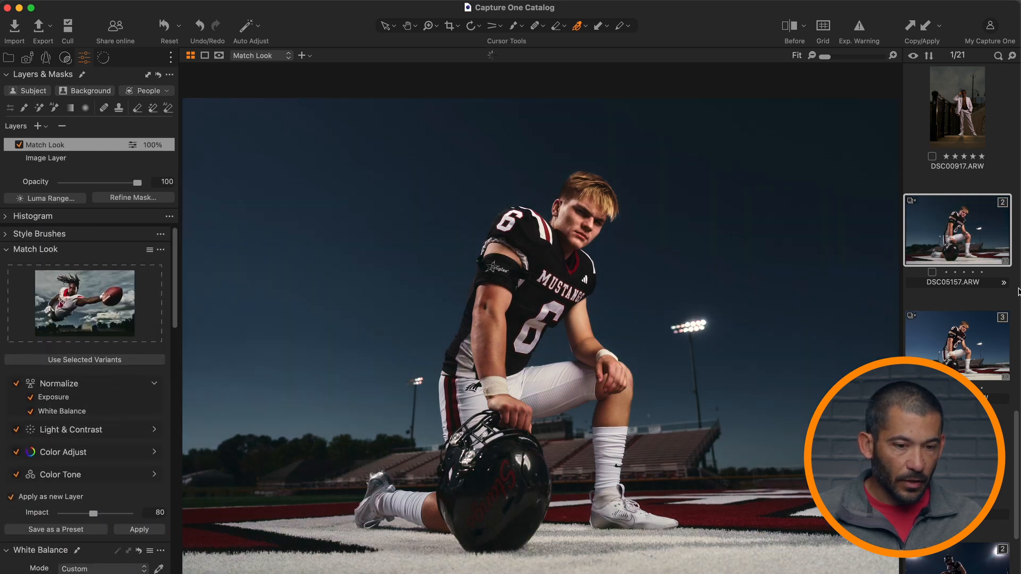
Clone the third DSC05157.ARW variant and reset all adjustments on the clone.
{"action": "left_click", "coordinate": [960, 351]}
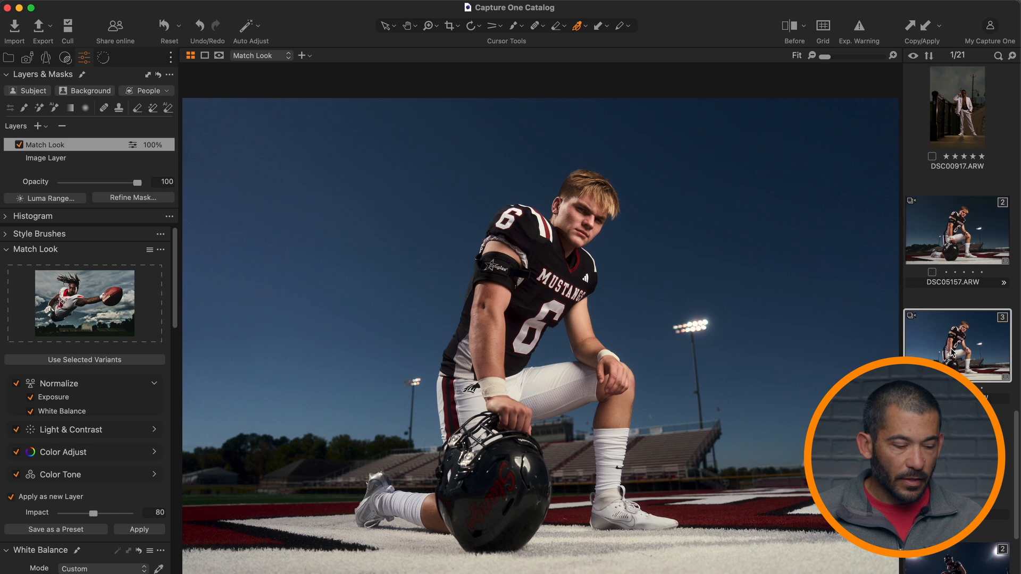
{"action": "right_click", "coordinate": [951, 354]}
{"action": "left_click", "coordinate": [914, 228]}
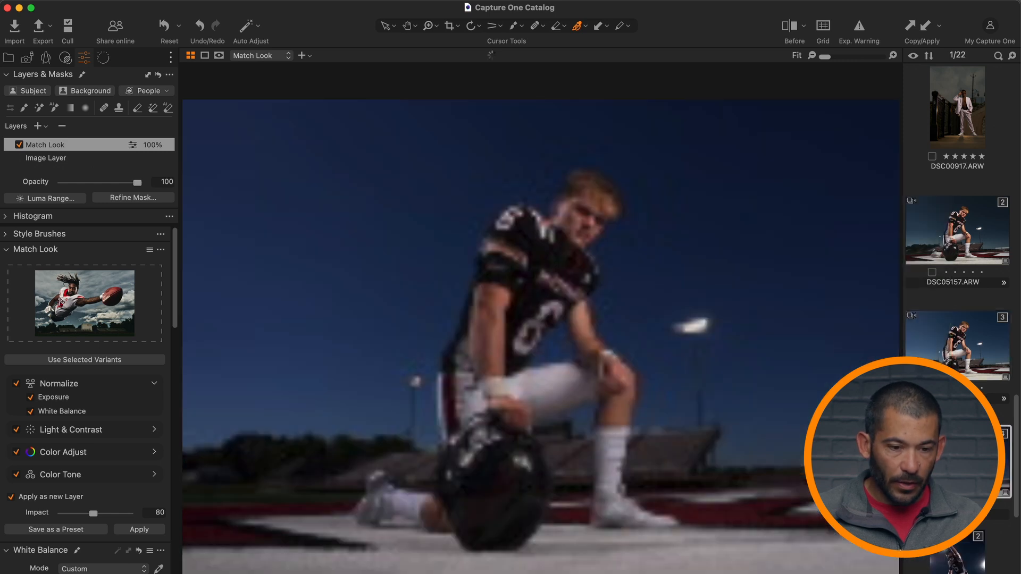
{"action": "left_click", "coordinate": [166, 27]}
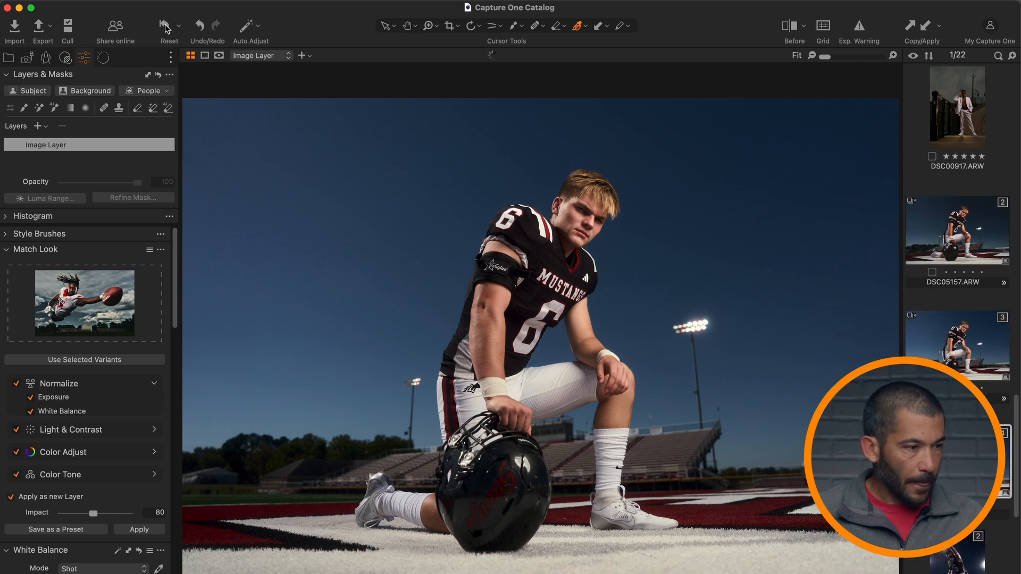
Apply the 0 MHC Standard Grade and Blue Desaturation styles to the reset clone and show its advanced Color Editor settings.
{"action": "left_click", "coordinate": [65, 58]}
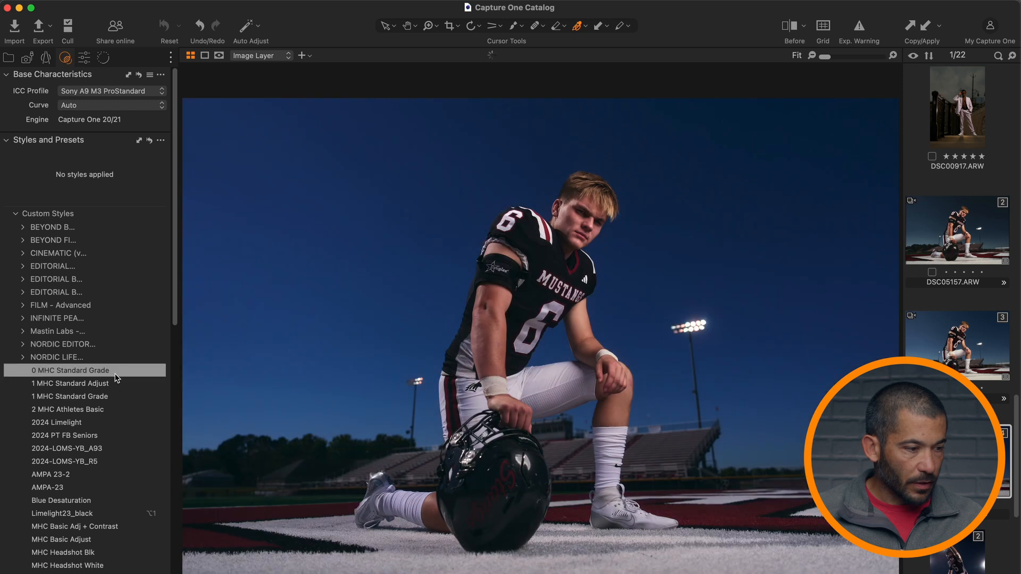
{"action": "left_click", "coordinate": [115, 374]}
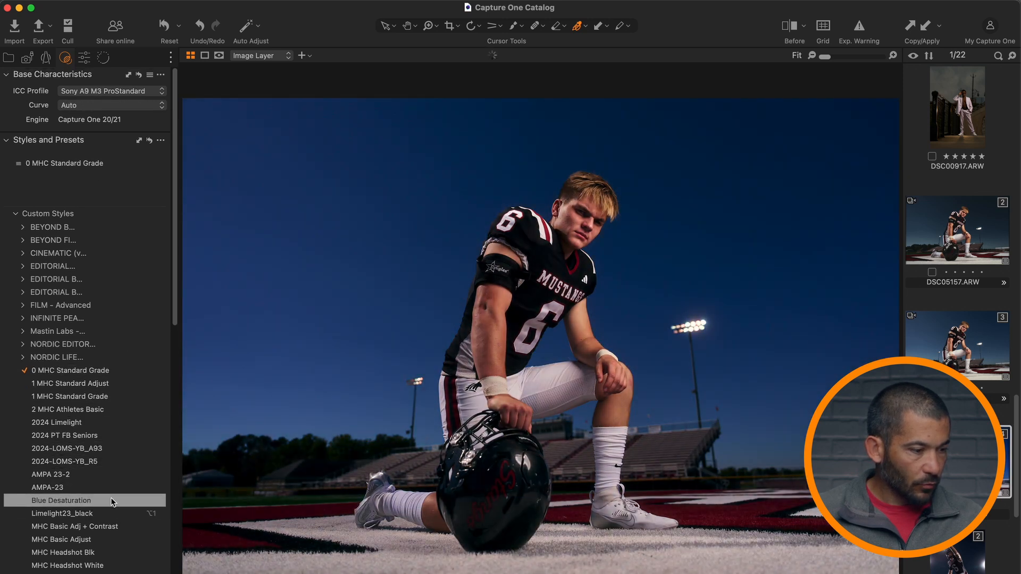
{"action": "left_click", "coordinate": [113, 500]}
{"action": "left_click", "coordinate": [87, 59]}
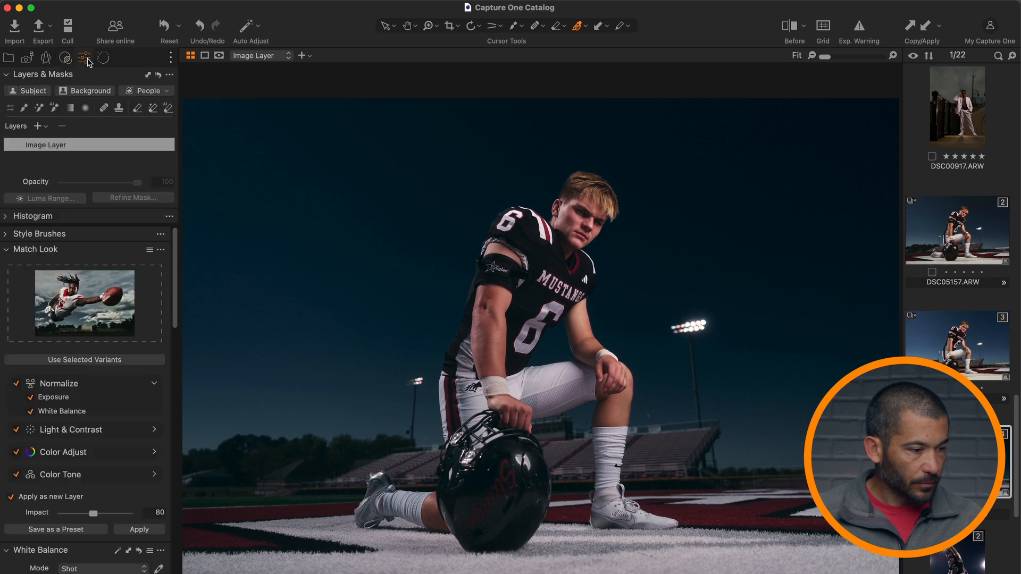
{"action": "scroll", "coordinate": [128, 479], "scroll_direction": "down", "scroll_amount": 15}
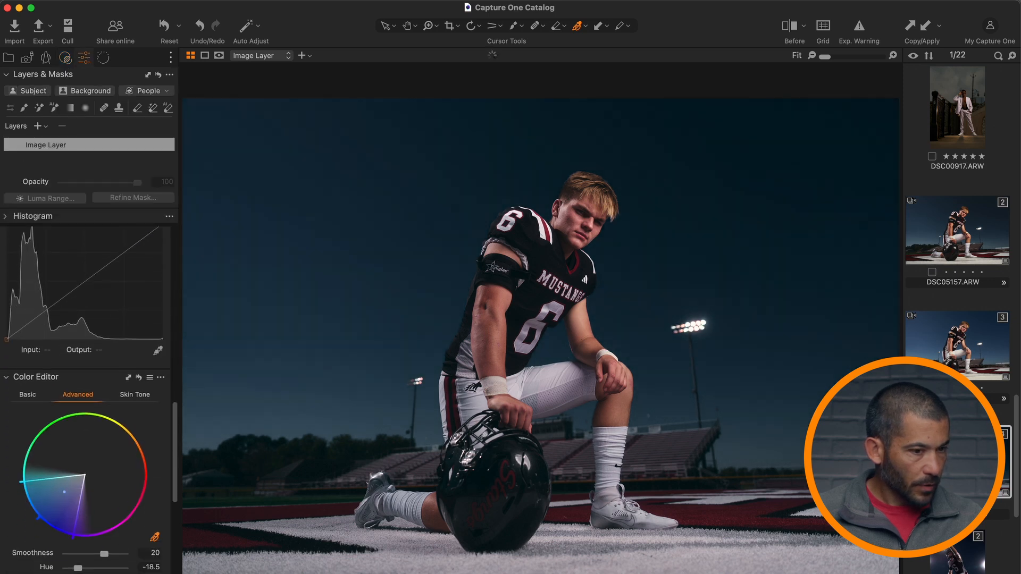
Compare the DSC05157.ARW variants graded with Match Look only, custom styles only, and both combined.
{"action": "left_click", "coordinate": [959, 370]}
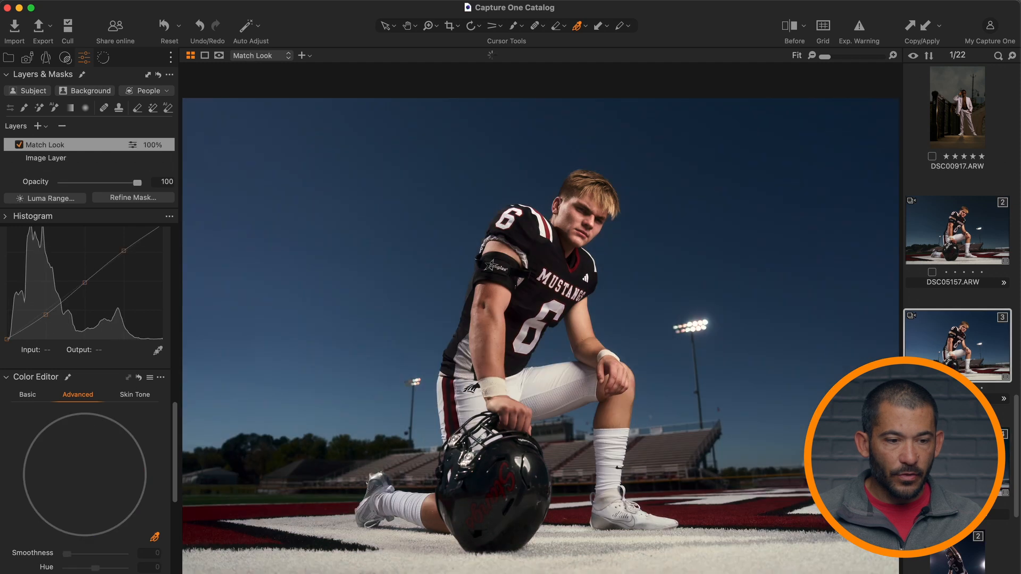
{"action": "left_click", "coordinate": [959, 460]}
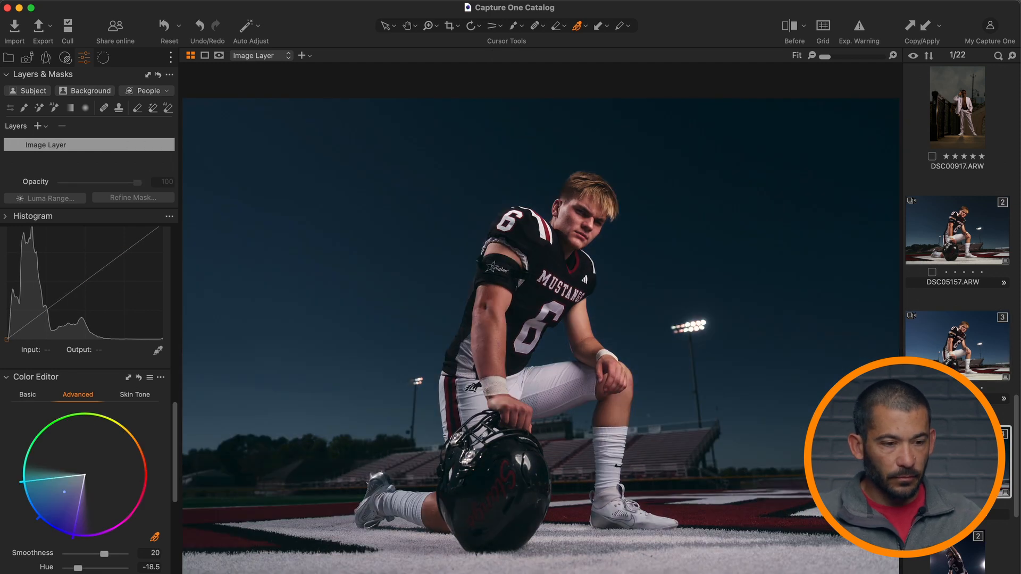
{"action": "left_click", "coordinate": [957, 345]}
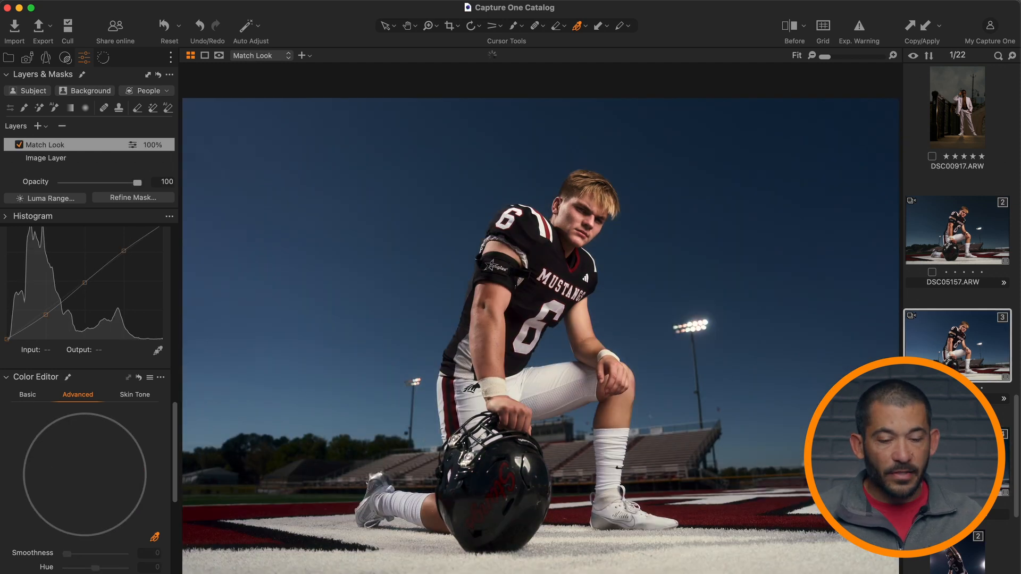
{"action": "left_click", "coordinate": [960, 460]}
{"action": "left_click", "coordinate": [967, 346]}
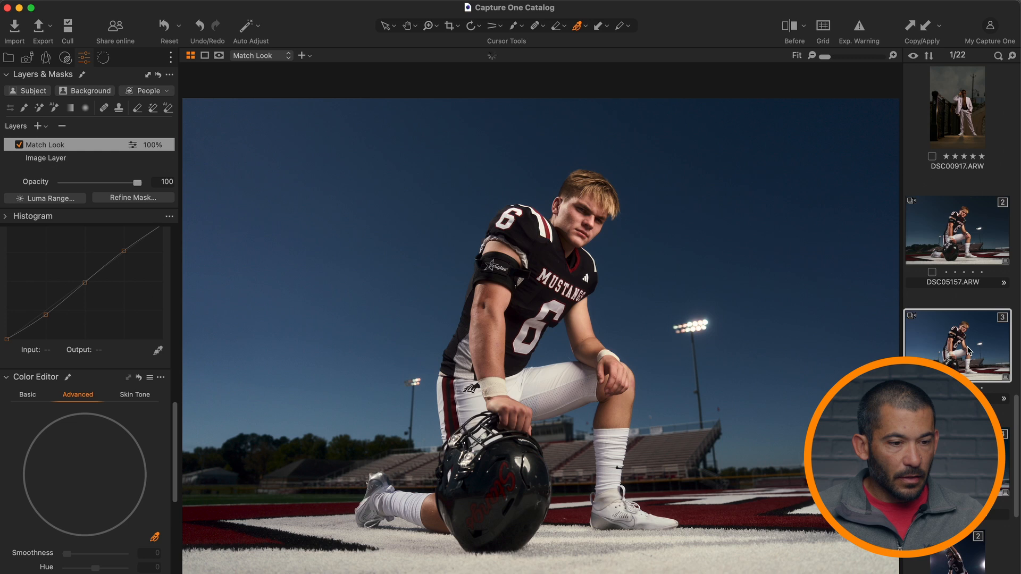
{"action": "left_click", "coordinate": [976, 251]}
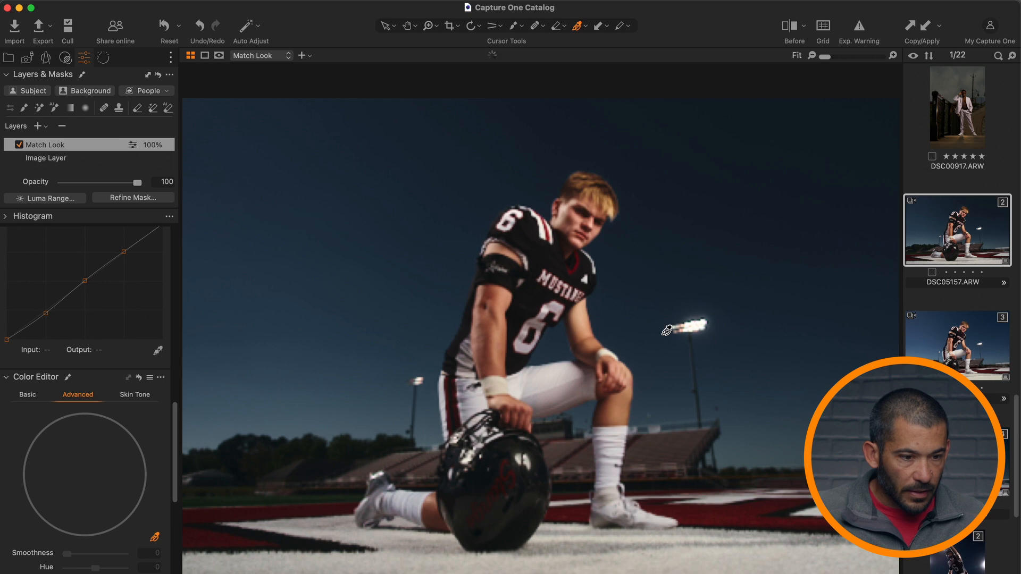
{"action": "key", "text": "v"}
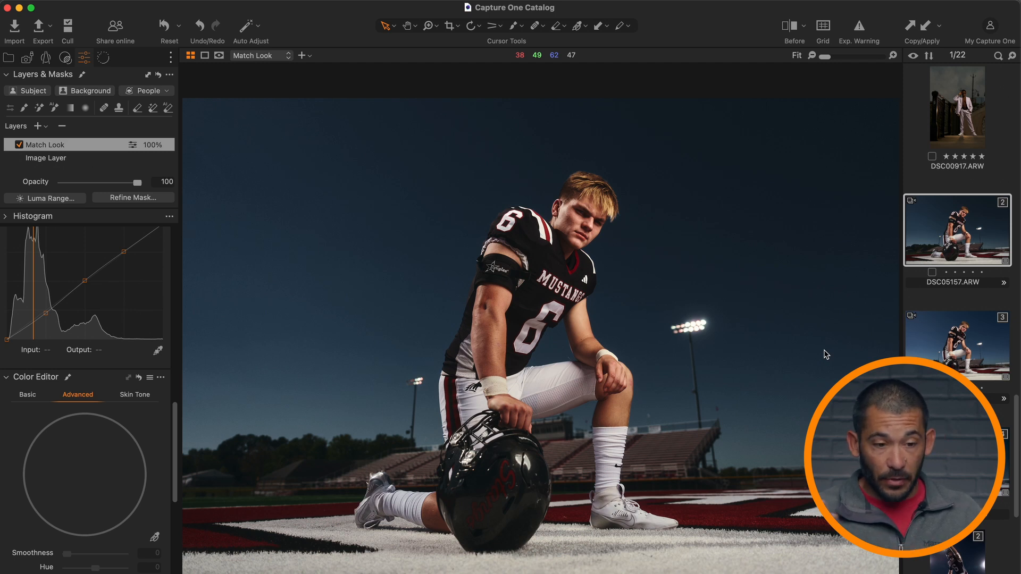
Apply the 0 MHC Standard Grade style to the night photo of the football player pointing upward.
{"action": "scroll", "coordinate": [957, 372], "scroll_direction": "down", "scroll_amount": 3}
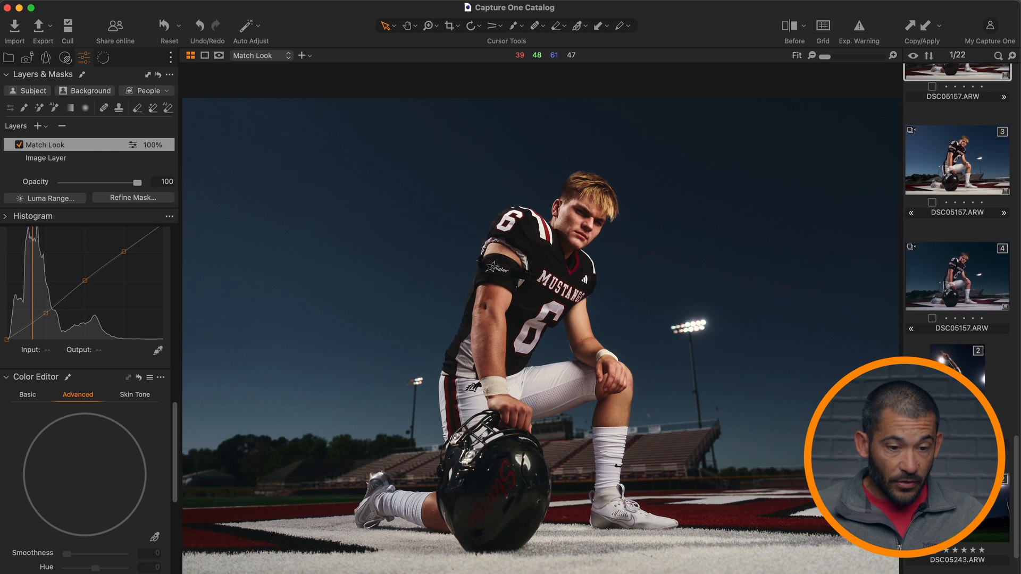
{"action": "left_click", "coordinate": [957, 380]}
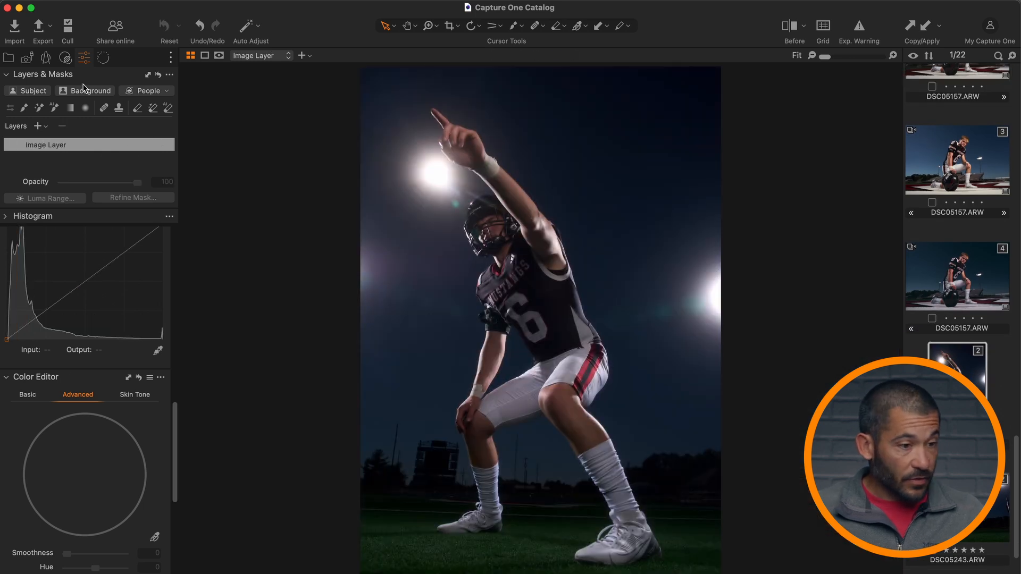
{"action": "left_click", "coordinate": [65, 58]}
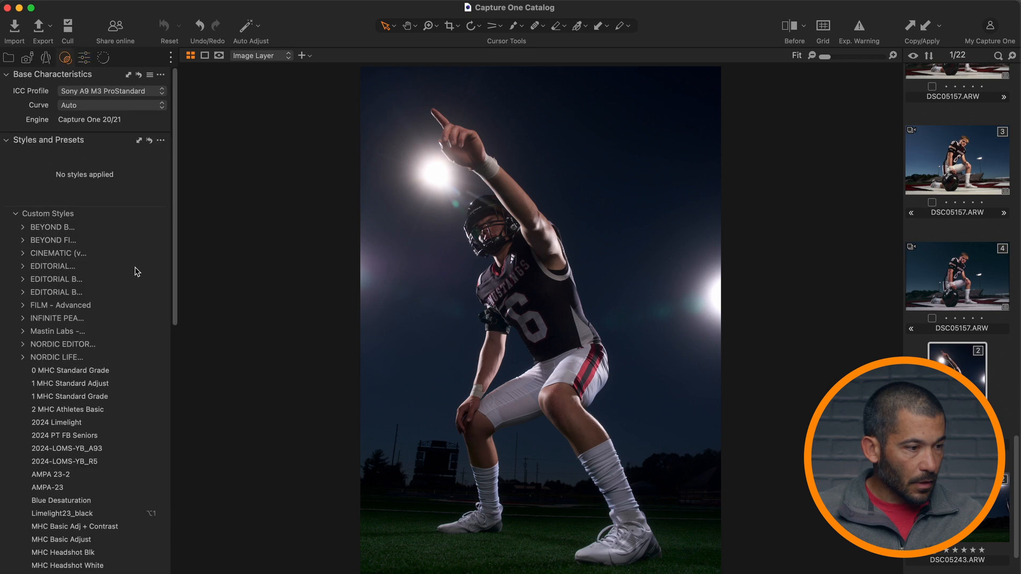
{"action": "left_click", "coordinate": [109, 372]}
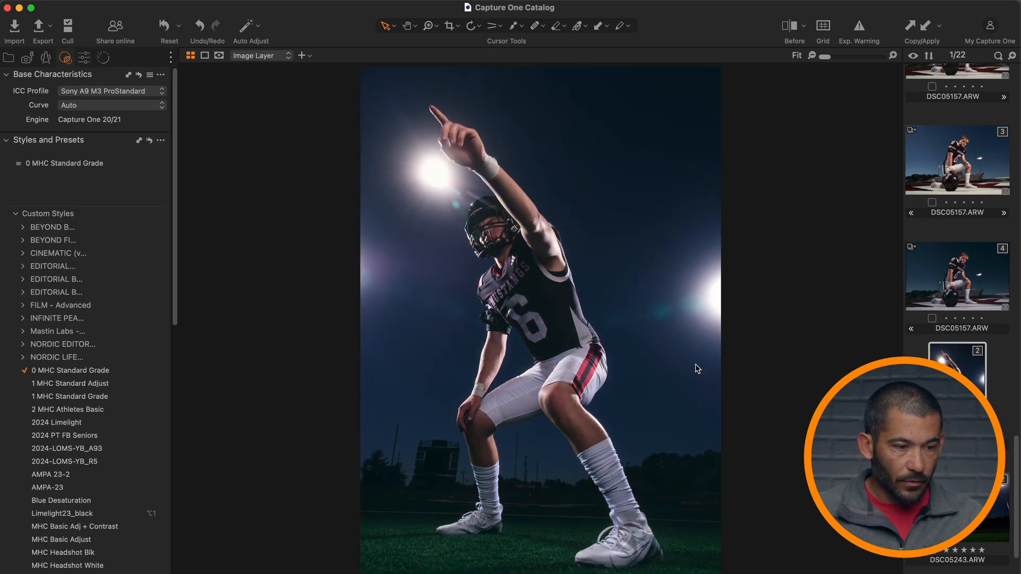
Try the Match Look on the pointing player photo with exposure and white balance normalization, and undo it.
{"action": "left_click", "coordinate": [84, 57]}
{"action": "scroll", "coordinate": [143, 494], "scroll_direction": "down", "scroll_amount": 10}
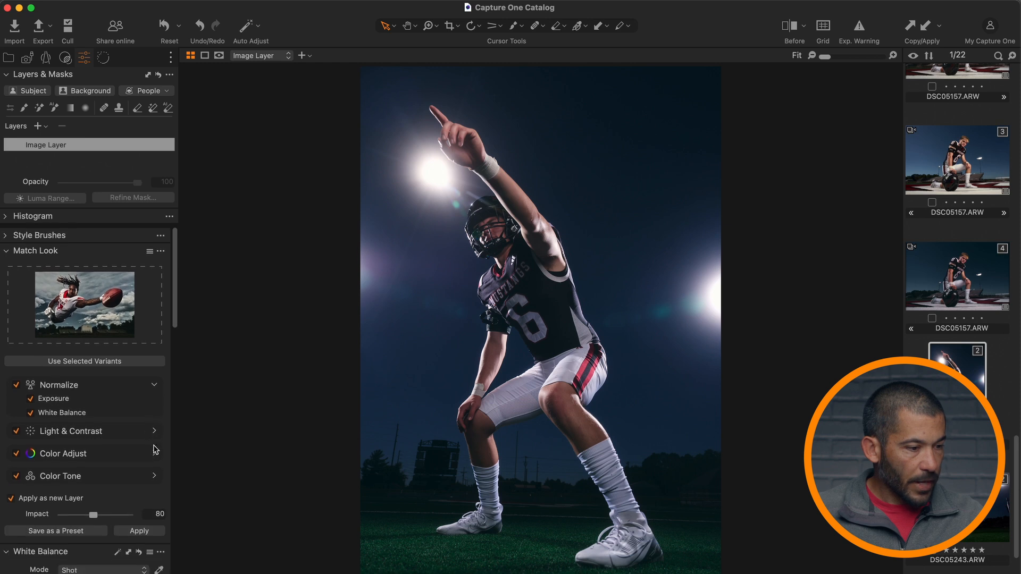
{"action": "left_click", "coordinate": [140, 530]}
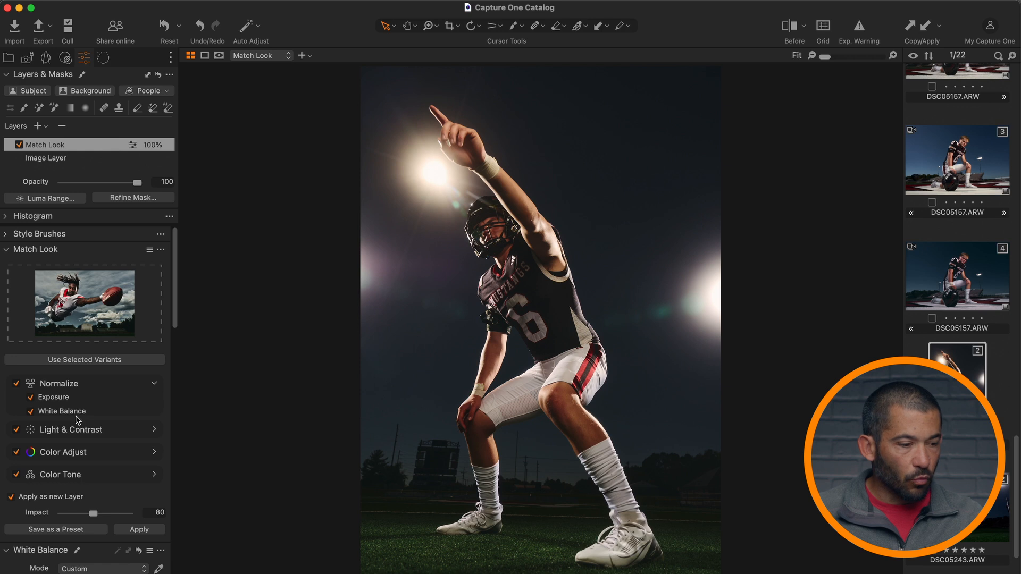
{"action": "key", "text": "super+z"}
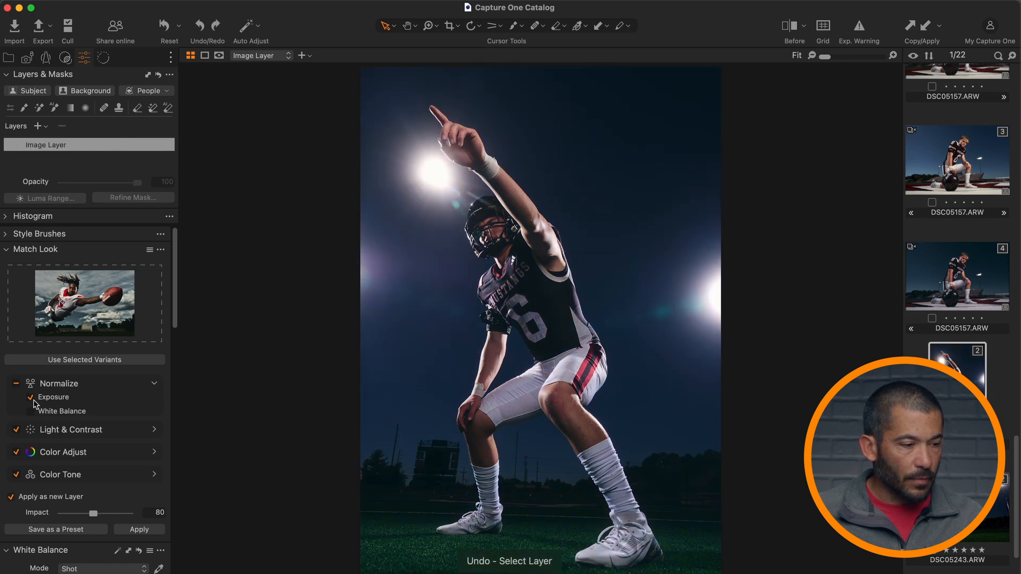
Try the Match Look with White Balance normalization off and Exposure normalization on, and undo it.
{"action": "left_click", "coordinate": [31, 397]}
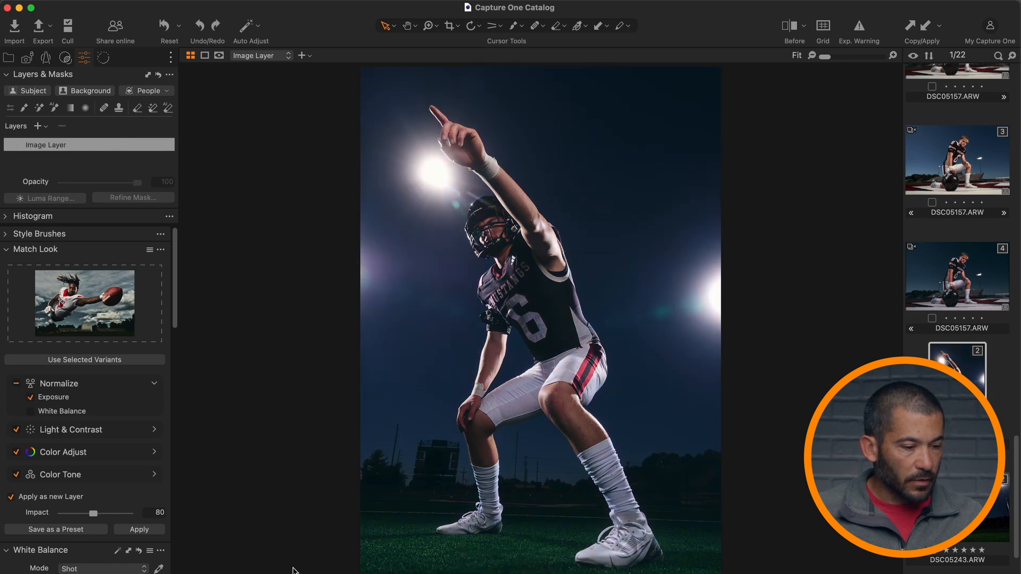
{"action": "left_click", "coordinate": [145, 530]}
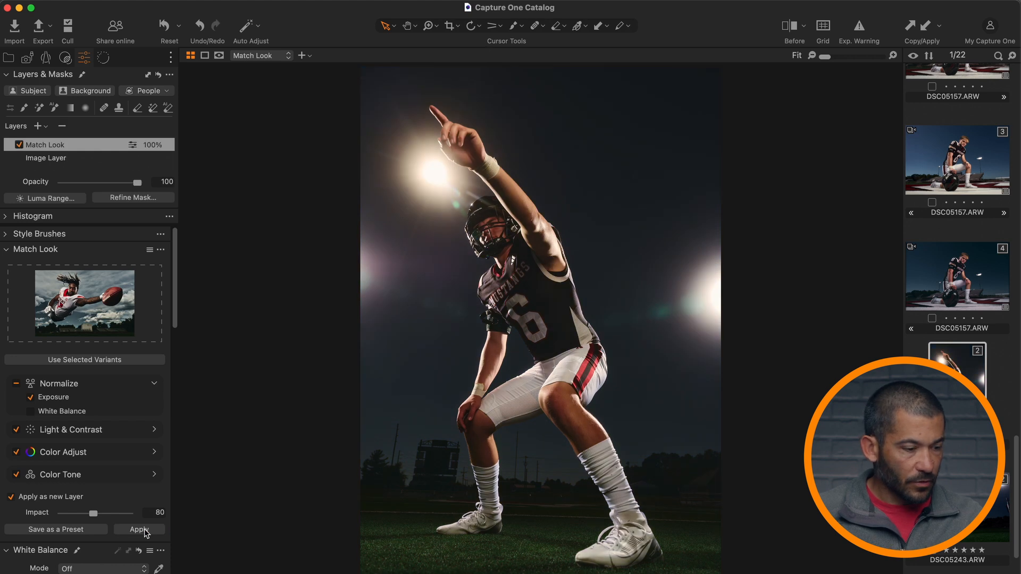
{"action": "key", "text": "super+z"}
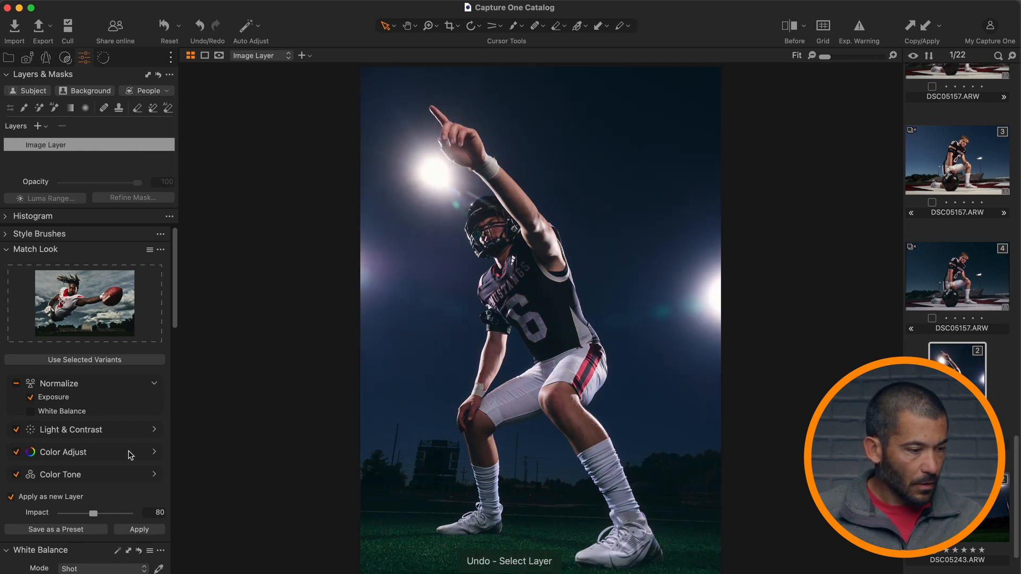
Turn off Normalize entirely and apply the Match Look as a new layer to the pointing player photo.
{"action": "scroll", "coordinate": [99, 404], "scroll_direction": "down", "scroll_amount": 3}
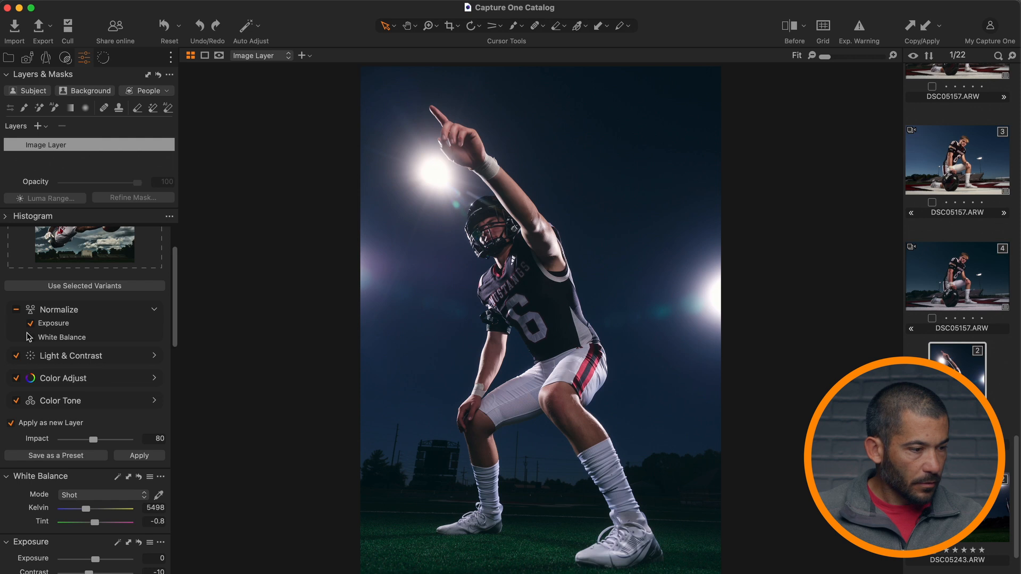
{"action": "left_click", "coordinate": [18, 309]}
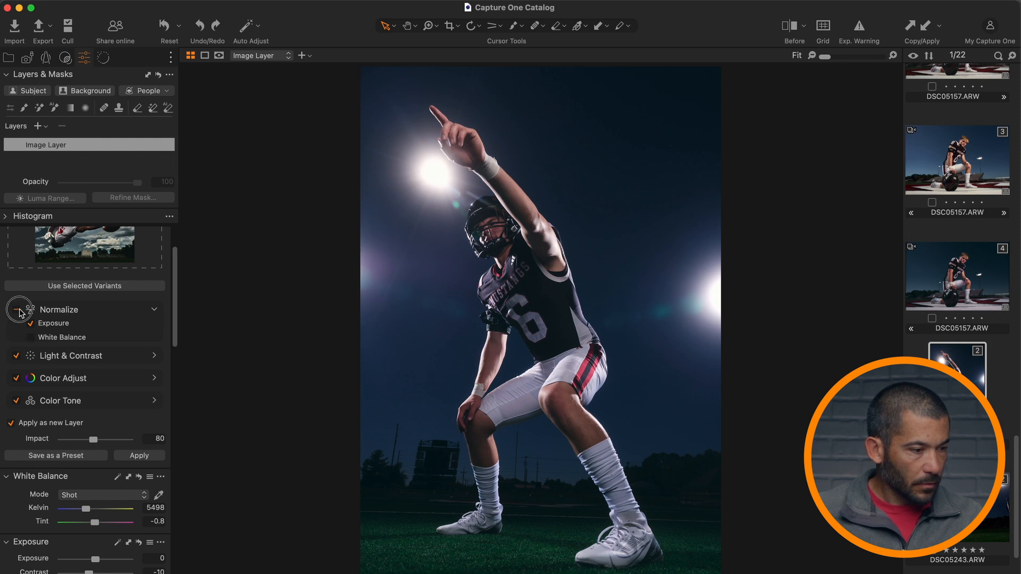
{"action": "left_click", "coordinate": [18, 309]}
{"action": "left_click", "coordinate": [149, 456]}
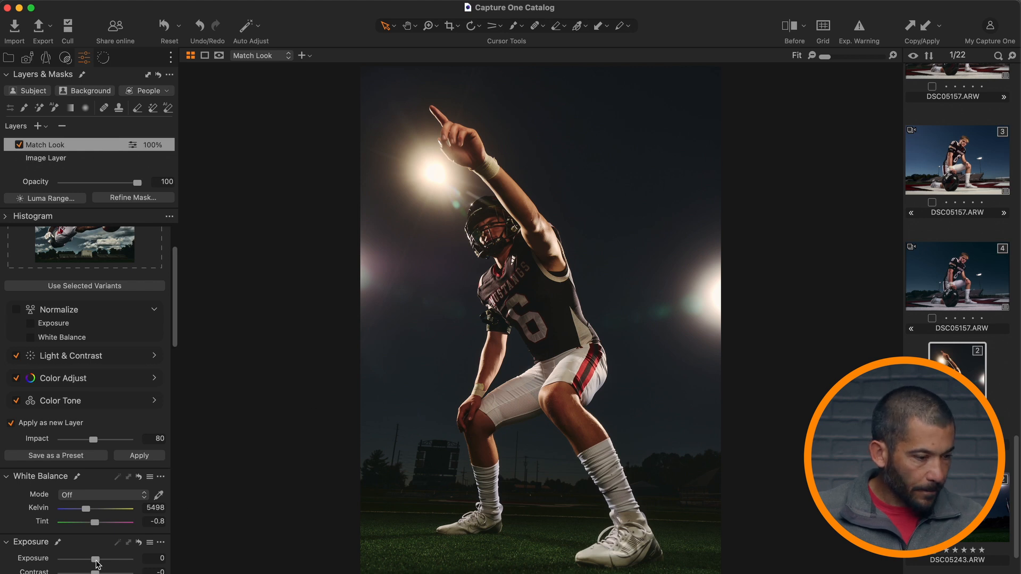
On the Match Look layer, set the Exposure to 0.35 and the white balance Kelvin to 4741.
{"action": "left_click_drag", "start_coordinate": [95, 559], "coordinate": [100, 558]}
{"action": "left_click_drag", "start_coordinate": [88, 511], "coordinate": [84, 513]}
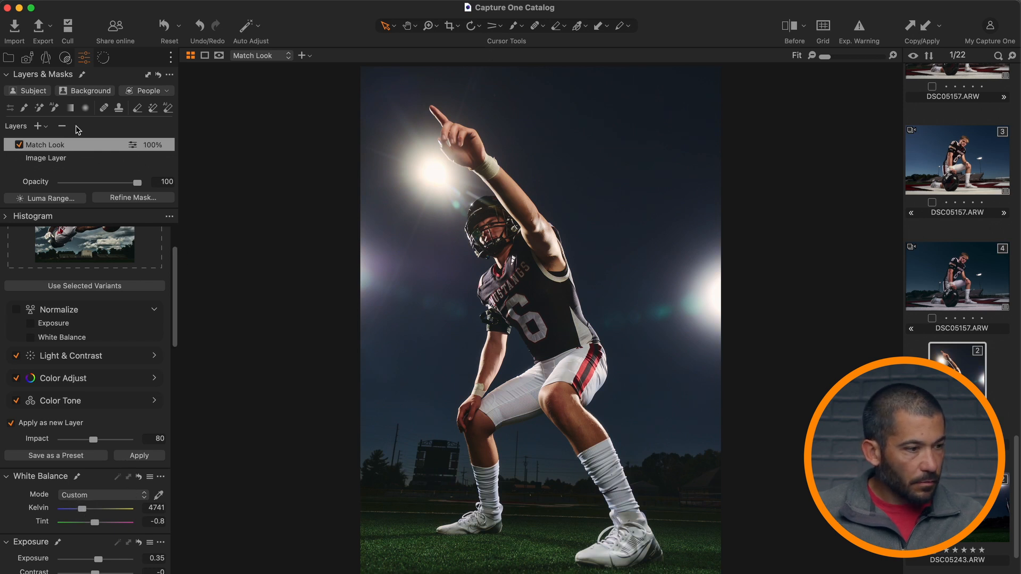
Add the Blue Desaturation style to the pointing player photo's Image Layer.
{"action": "left_click", "coordinate": [62, 158]}
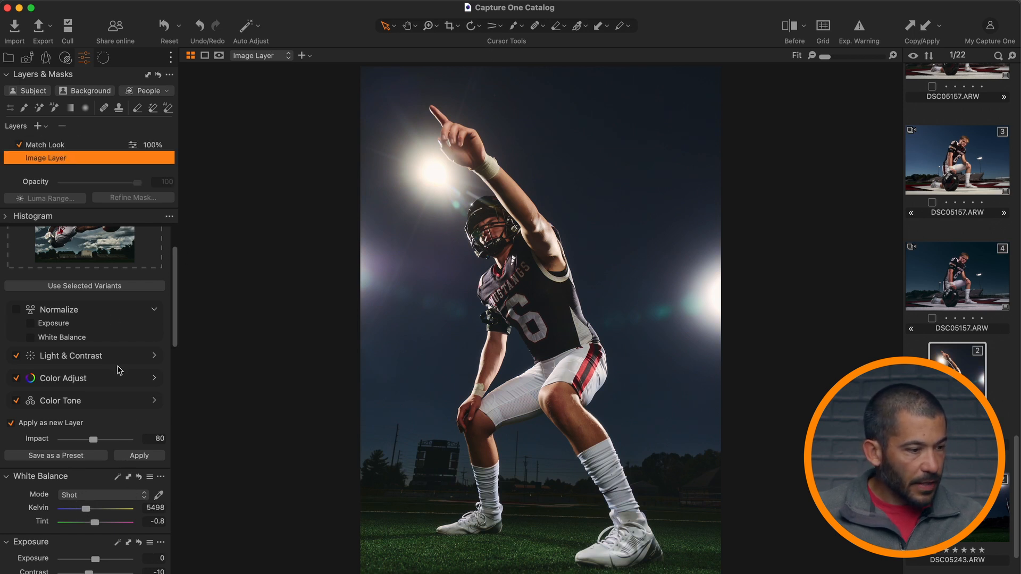
{"action": "left_click", "coordinate": [65, 58]}
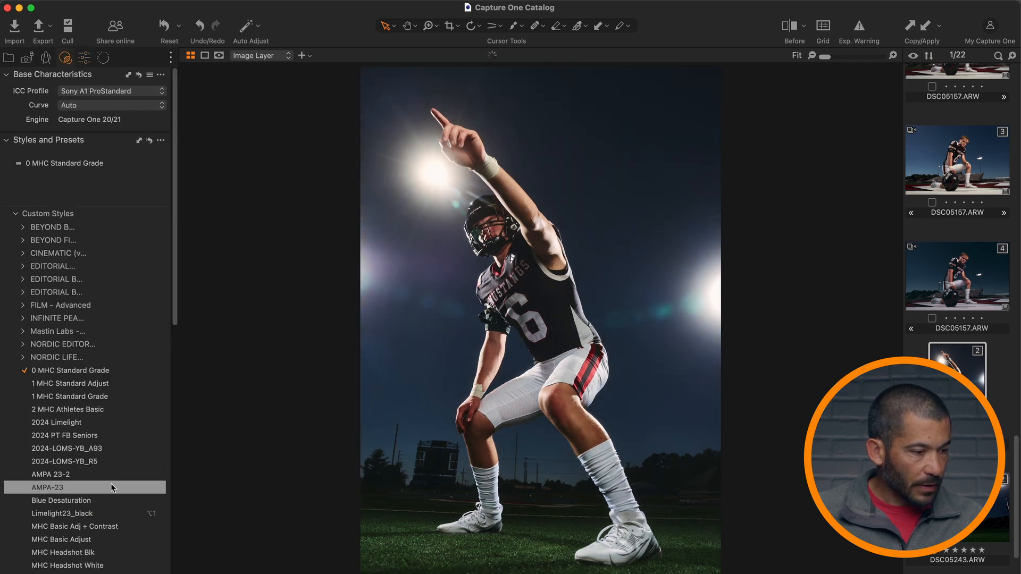
{"action": "left_click", "coordinate": [111, 498]}
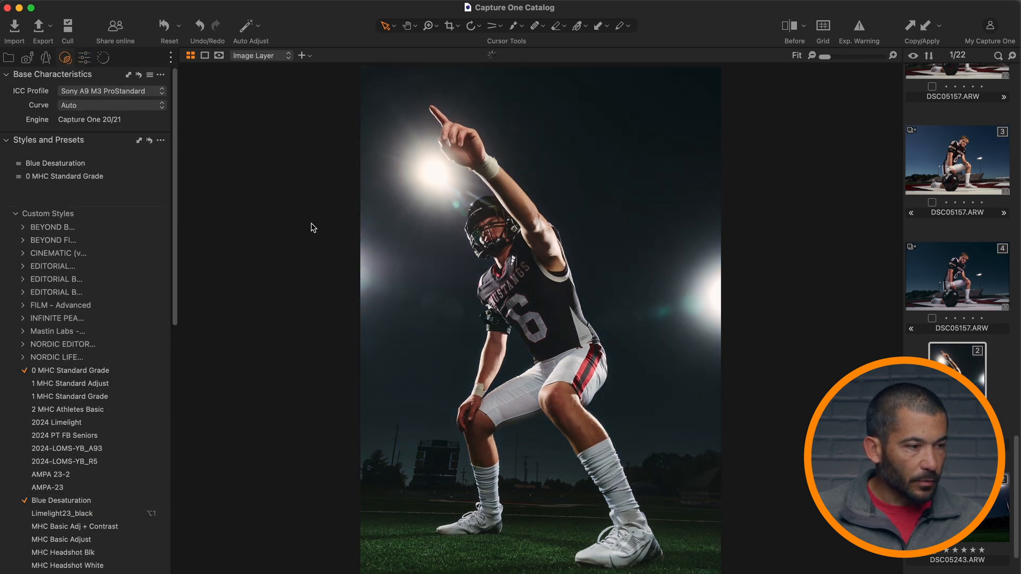
Set the blue range's Lightness to -27.5 in the advanced Color Editor and show the photo's before view.
{"action": "left_click", "coordinate": [85, 58]}
{"action": "scroll", "coordinate": [116, 470], "scroll_direction": "down", "scroll_amount": 10}
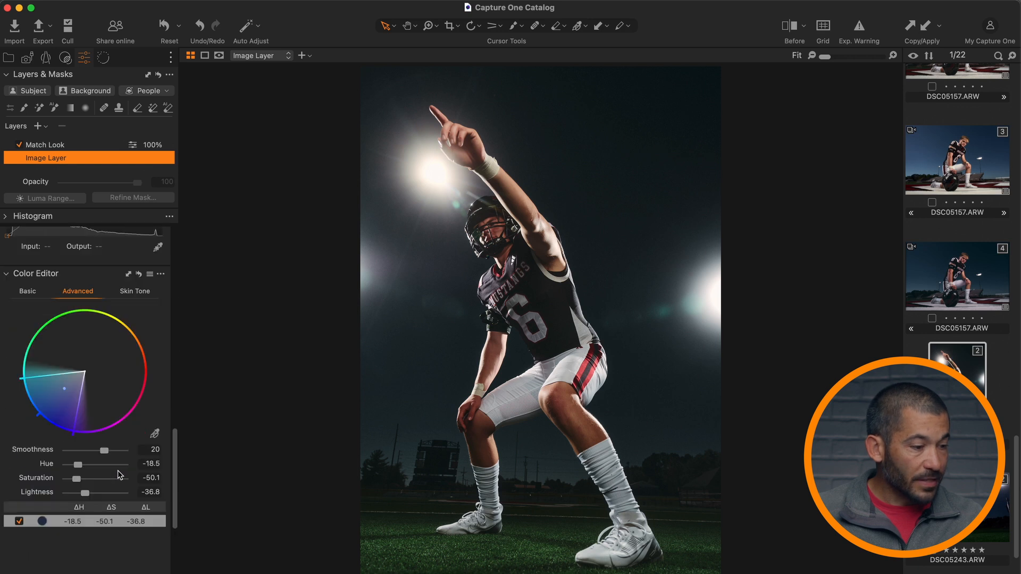
{"action": "left_click_drag", "start_coordinate": [89, 496], "coordinate": [90, 497]}
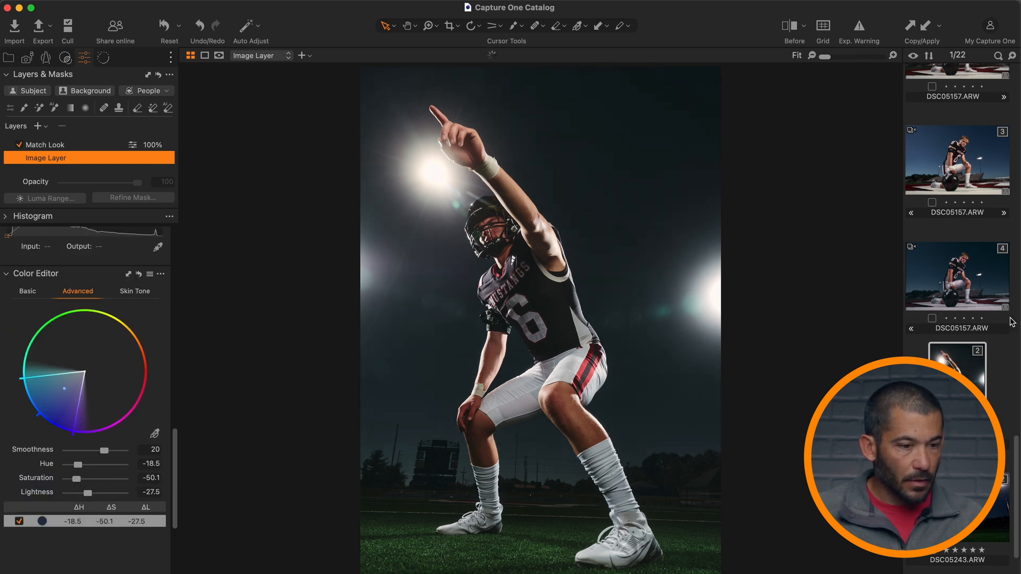
{"action": "key", "text": "y"}
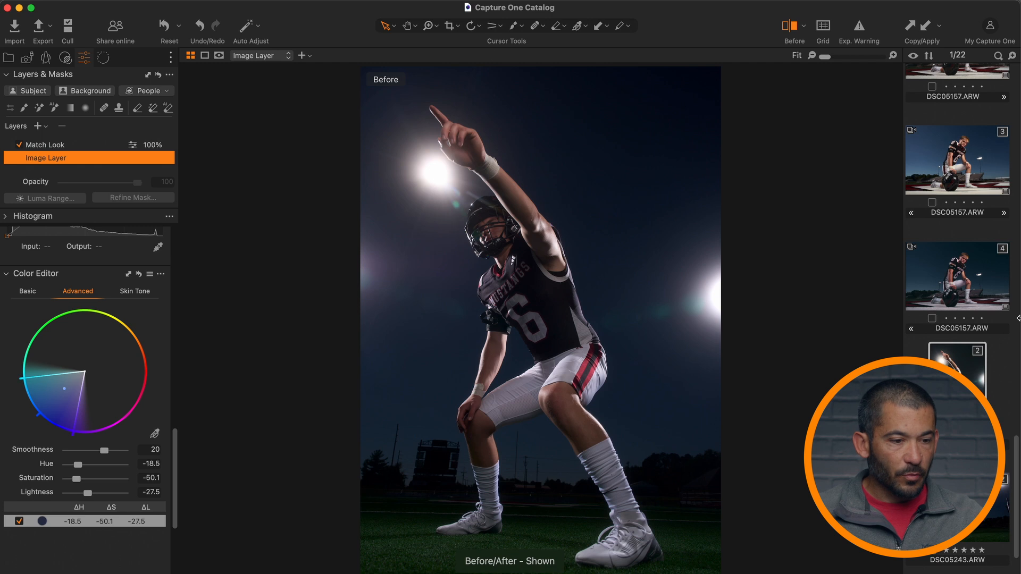
Return to the after view, copy the pointing player photo's adjustments and apply them to the kneeling player photo.
{"action": "key", "text": "y"}
{"action": "scroll", "coordinate": [992, 394], "scroll_direction": "down", "scroll_amount": 3}
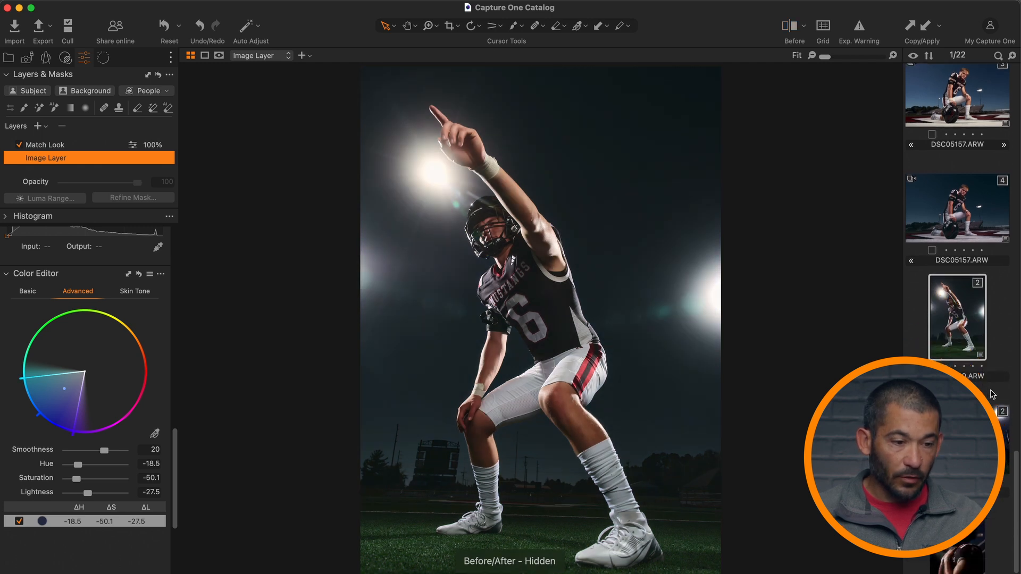
{"action": "left_click", "coordinate": [957, 435]}
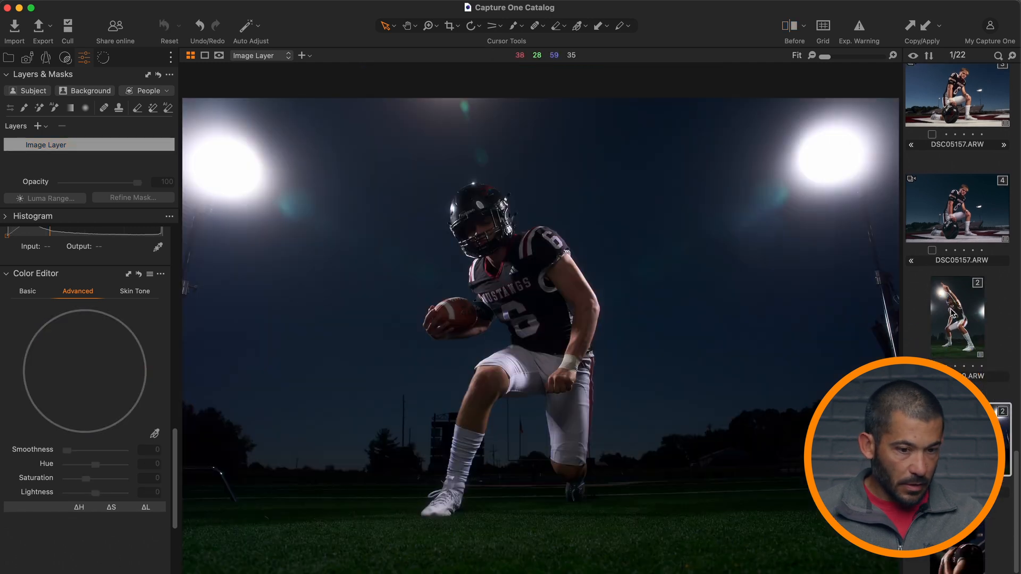
{"action": "left_click", "coordinate": [951, 311]}
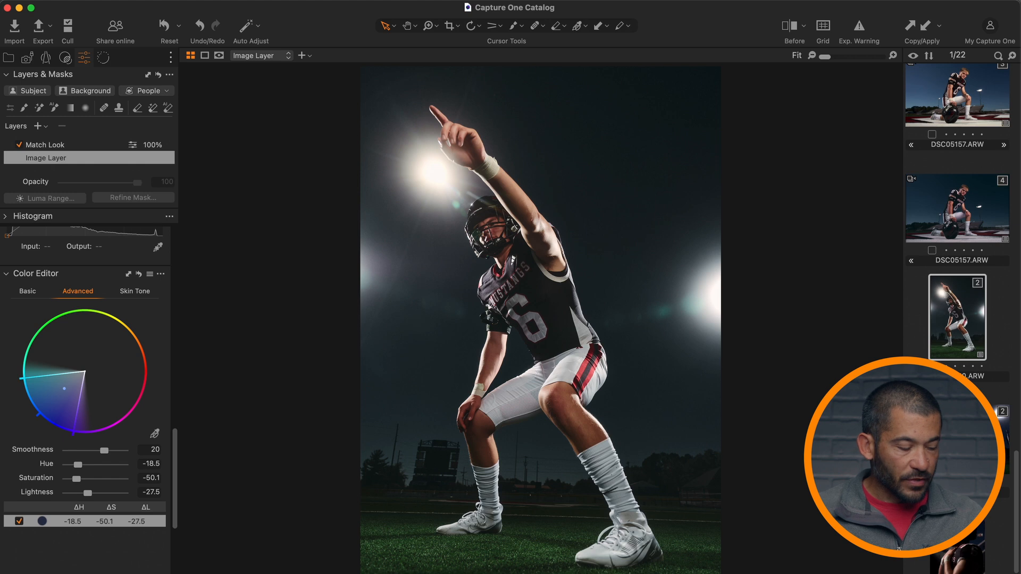
{"action": "left_click", "coordinate": [957, 436], "text": "super"}
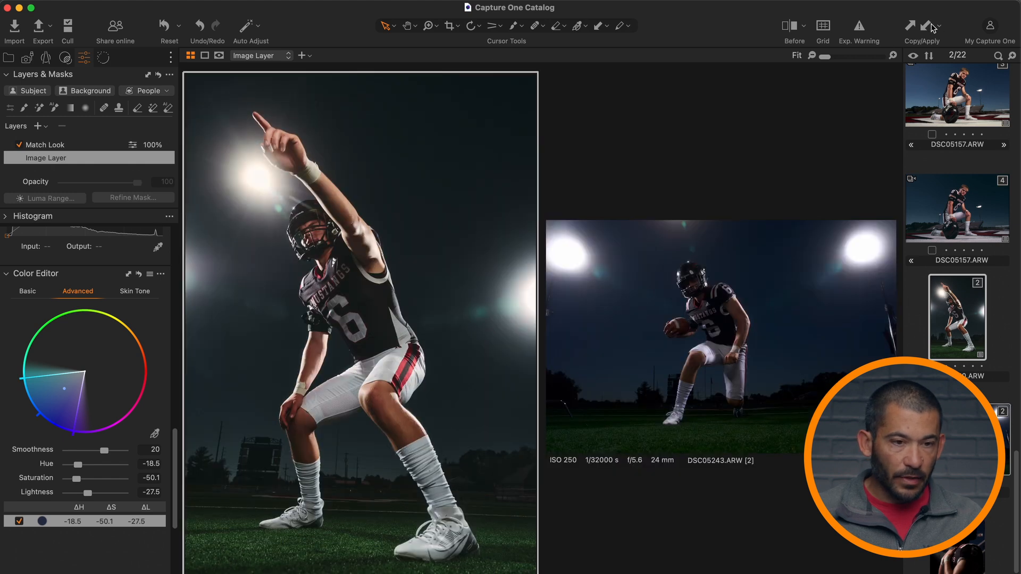
{"action": "left_click", "coordinate": [911, 28]}
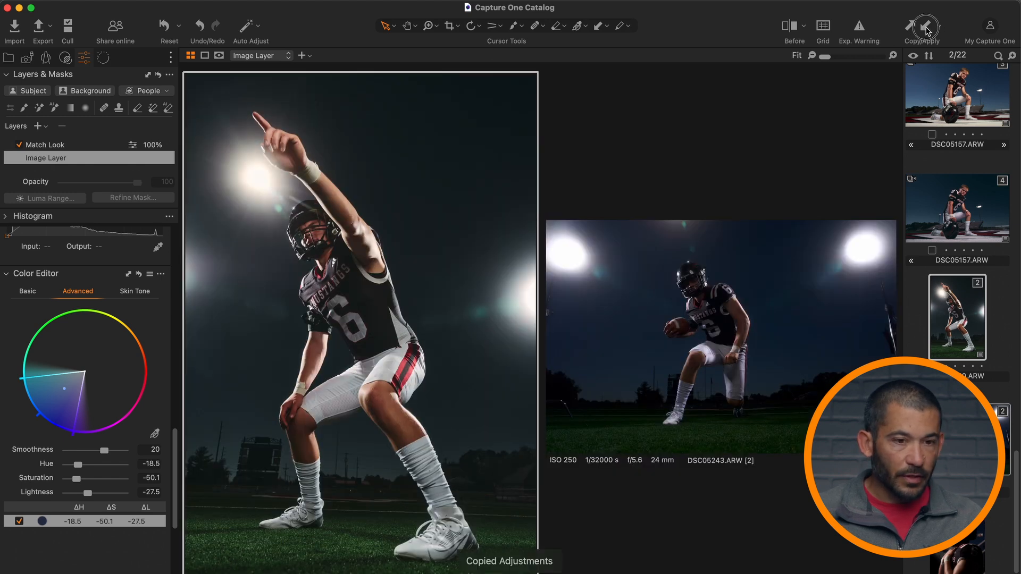
{"action": "left_click", "coordinate": [925, 26]}
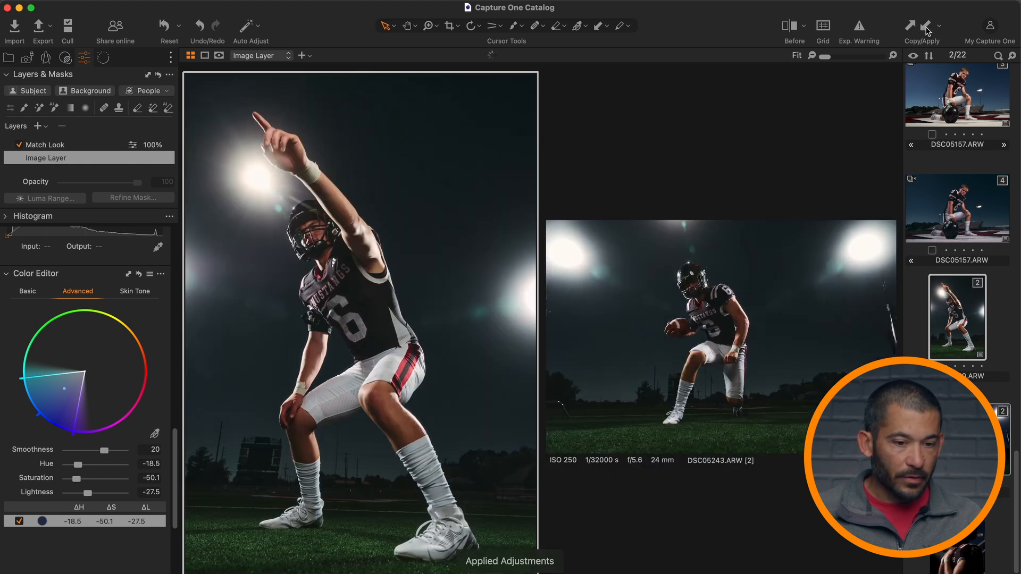
Straighten the kneeling player photo slightly and crop it tighter around the player, keeping both stadium lights partly in frame.
{"action": "left_click", "coordinate": [1009, 382]}
{"action": "left_click", "coordinate": [1000, 425]}
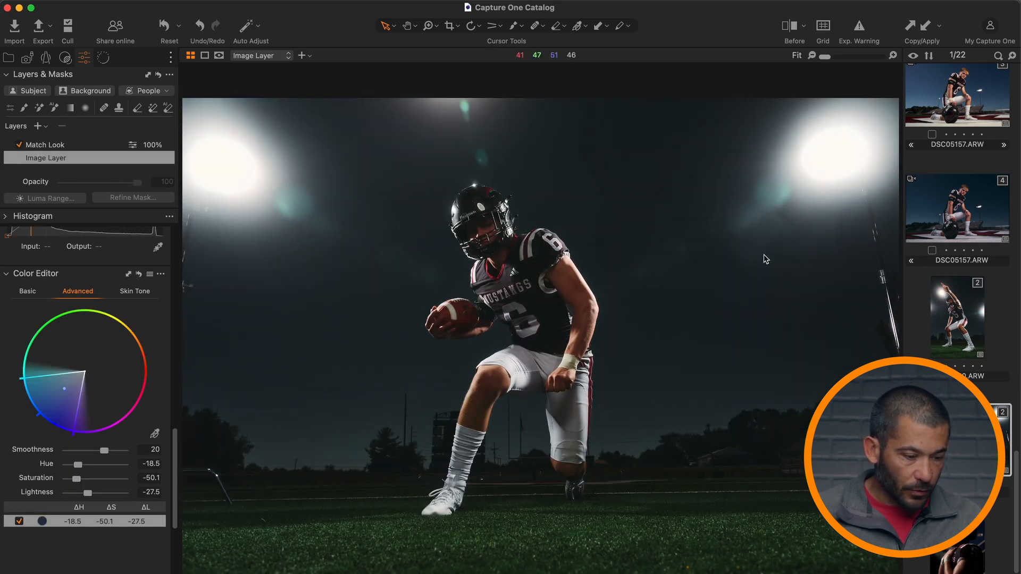
{"action": "key", "text": "c"}
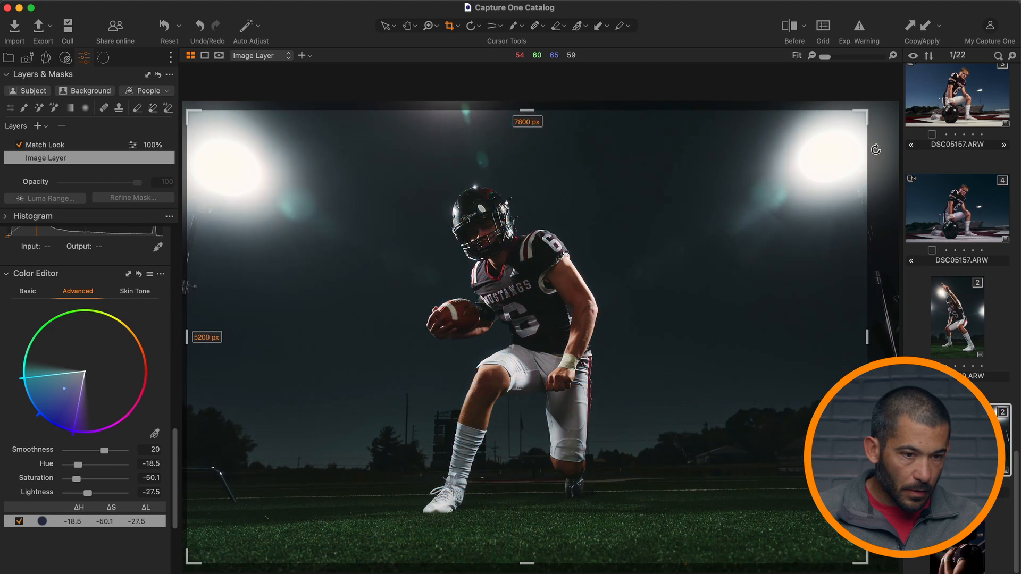
{"action": "left_click_drag", "start_coordinate": [875, 149], "coordinate": [875, 107]}
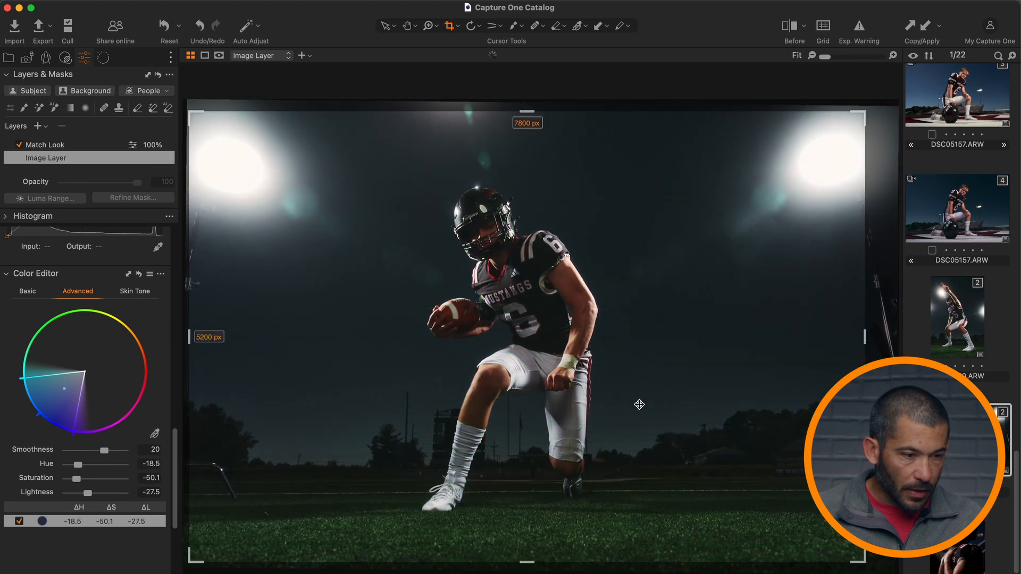
{"action": "left_click_drag", "start_coordinate": [527, 111], "coordinate": [530, 148]}
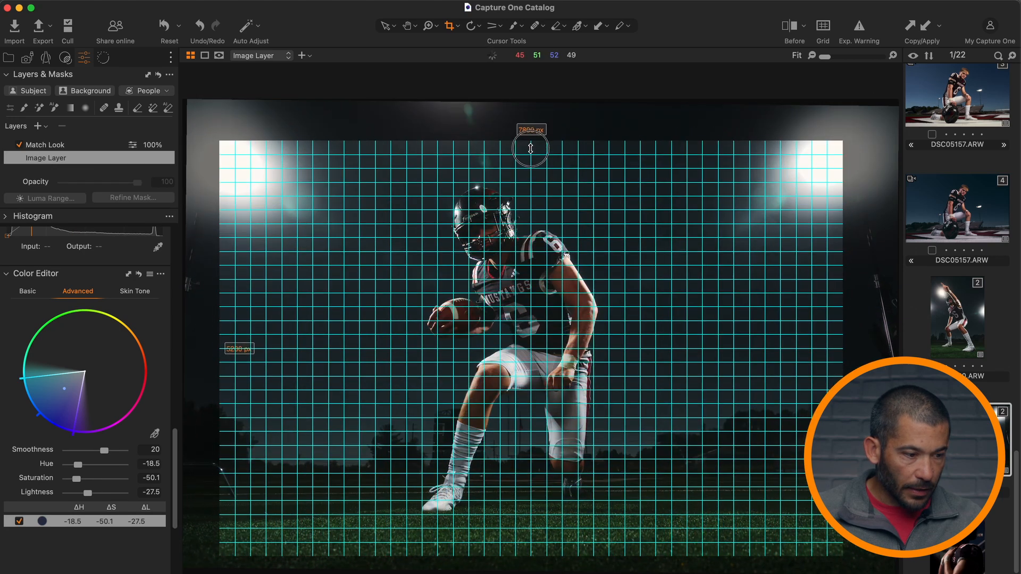
{"action": "left_click_drag", "start_coordinate": [558, 236], "coordinate": [566, 228]}
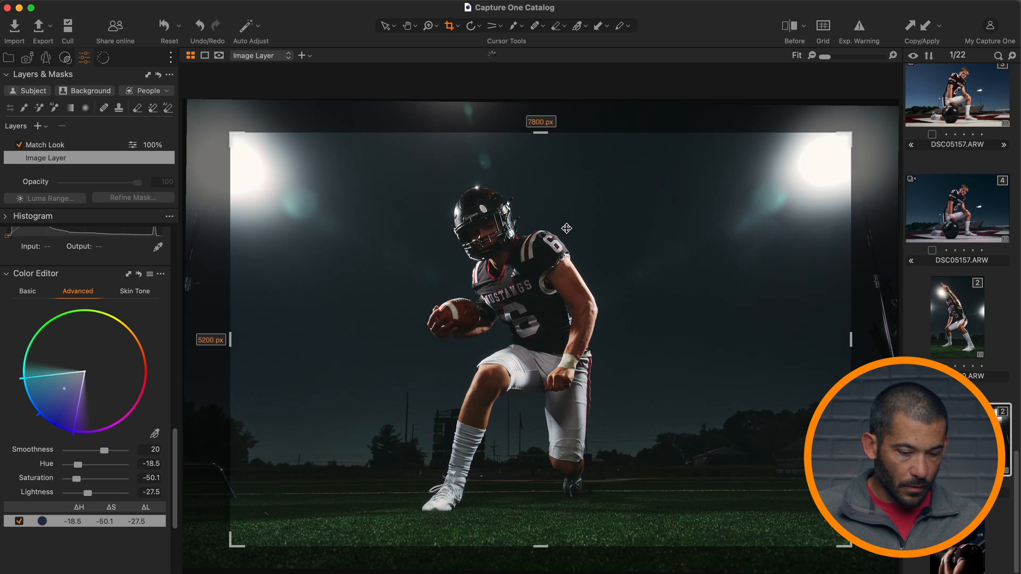
{"action": "key", "text": "h"}
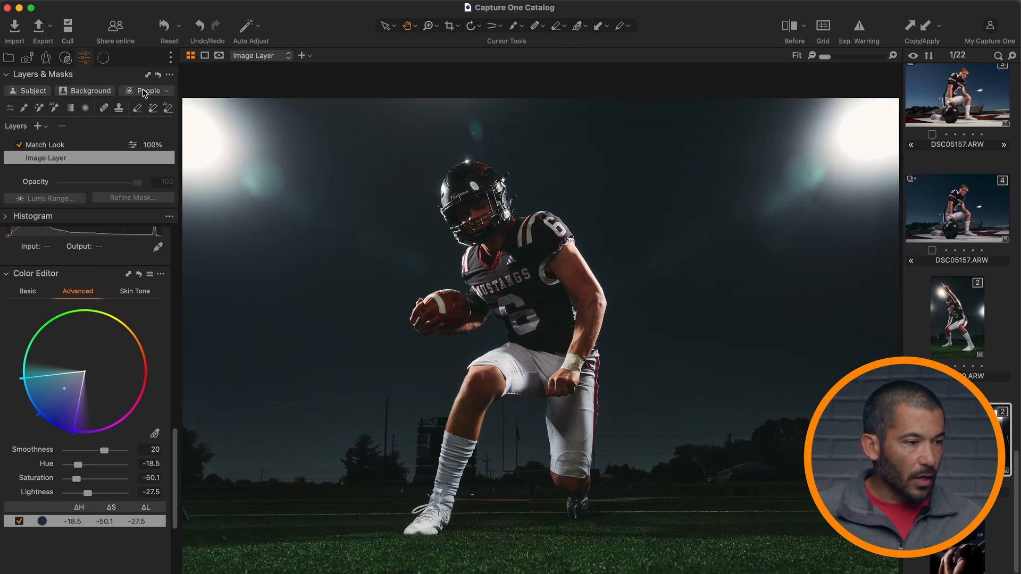
Turn on Normalize for exposure and white balance, try the Match Look on the Match Look layer, compare it and undo it.
{"action": "scroll", "coordinate": [96, 414], "scroll_direction": "up", "scroll_amount": 15}
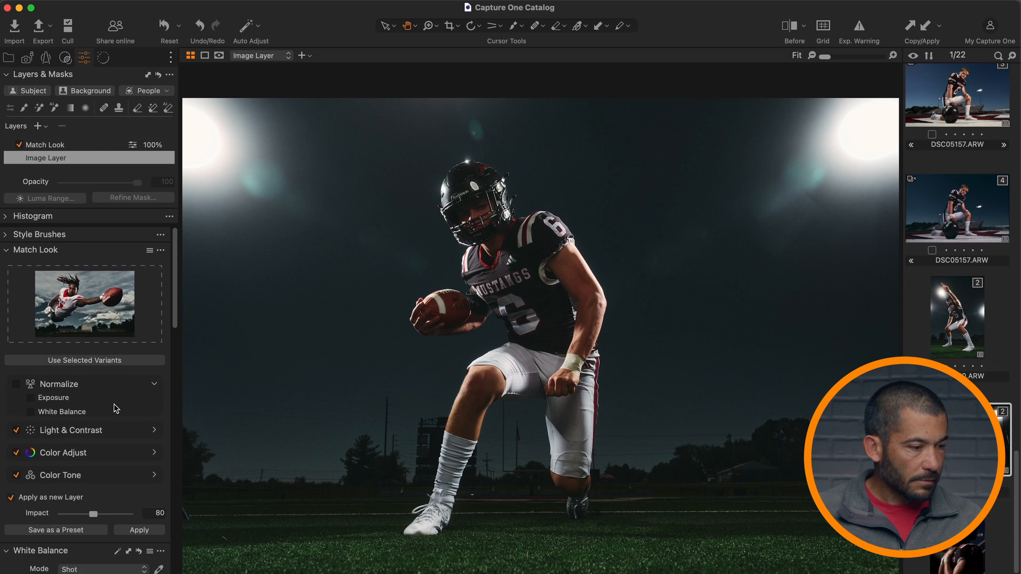
{"action": "left_click", "coordinate": [16, 384]}
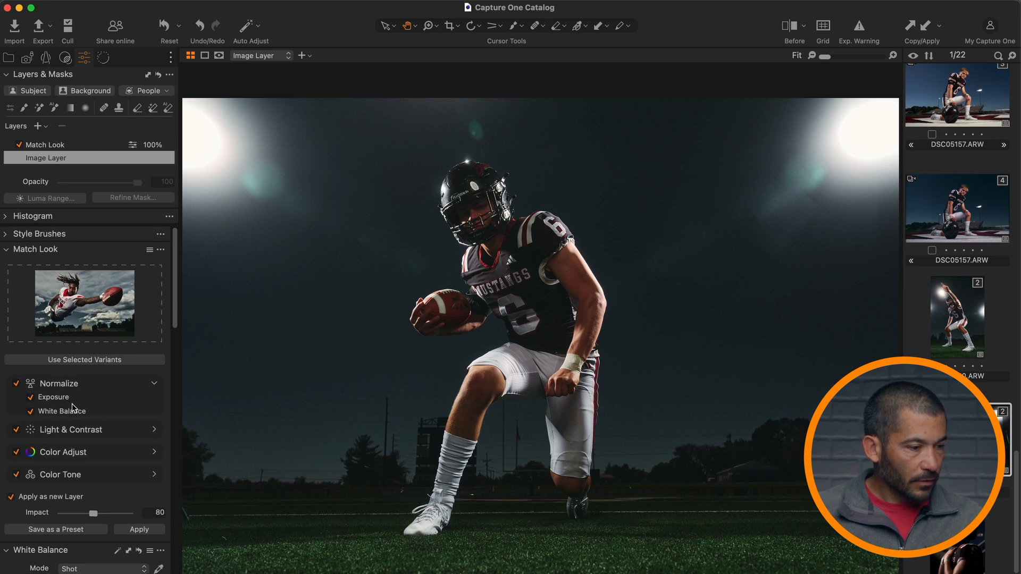
{"action": "left_click", "coordinate": [80, 145]}
{"action": "left_click", "coordinate": [140, 530]}
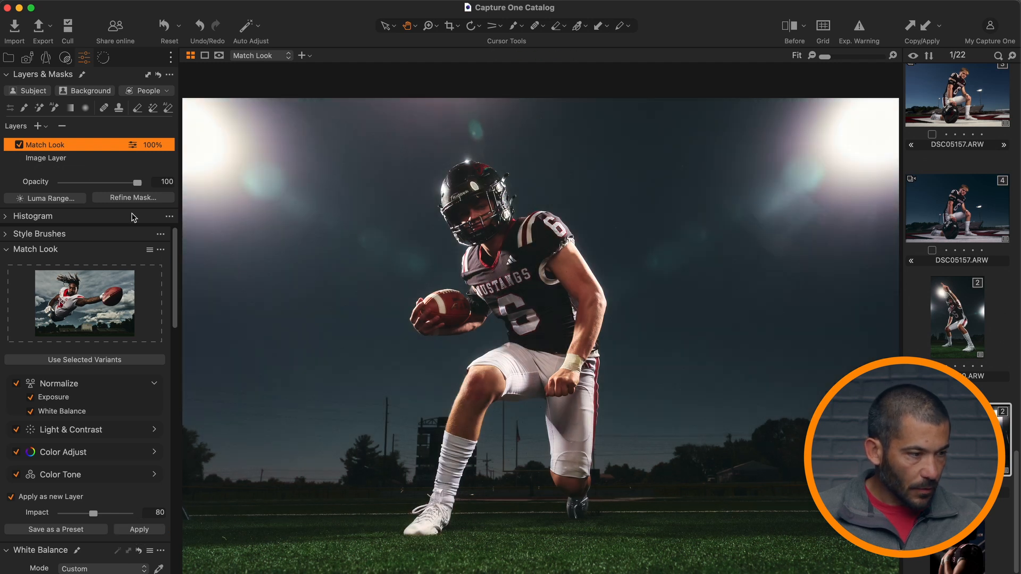
{"action": "key", "text": "super+z"}
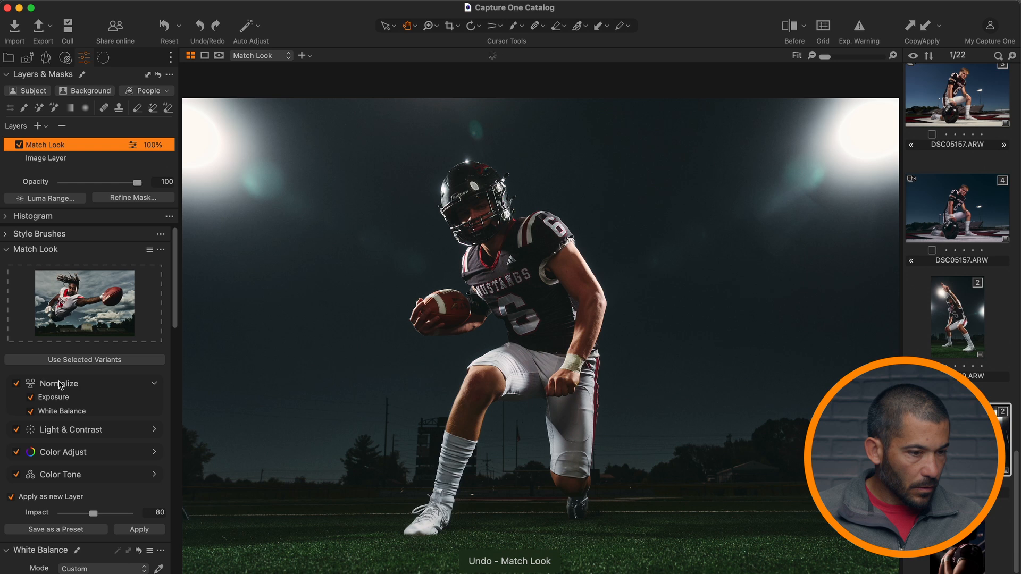
{"action": "key", "text": "shift+super+z"}
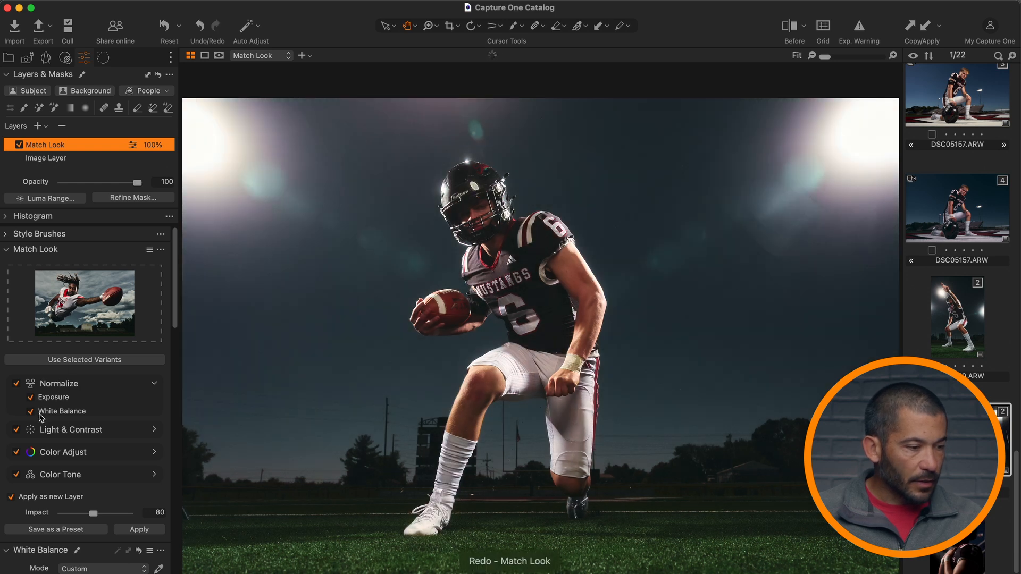
{"action": "key", "text": "super+z"}
Reapply the Match Look without white balance normalization at Impact 93, and set the layer's white balance to Kelvin 5115 and Tint -2.9.
{"action": "left_click", "coordinate": [38, 412]}
{"action": "left_click_drag", "start_coordinate": [93, 513], "coordinate": [106, 514]}
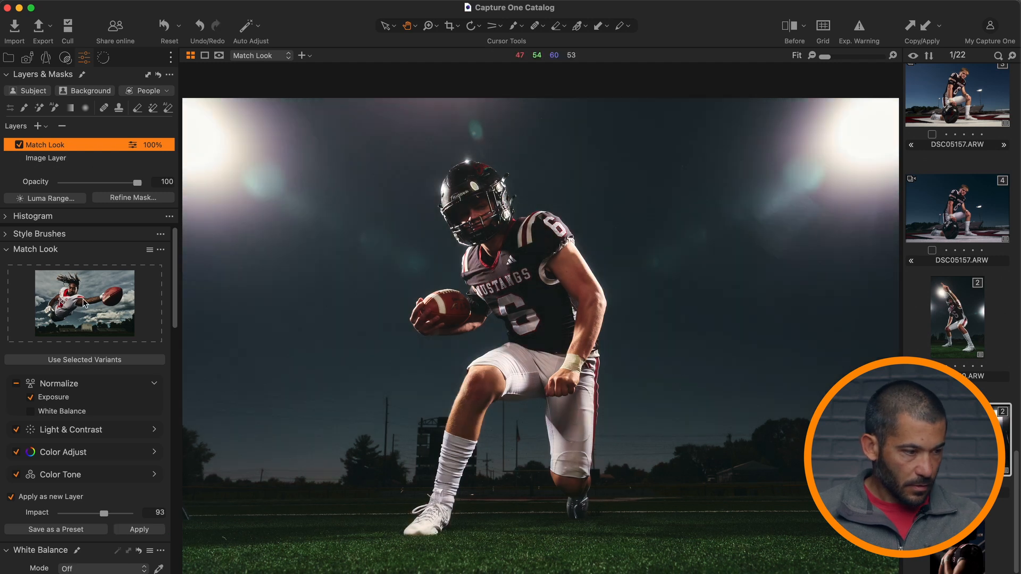
{"action": "scroll", "coordinate": [137, 486], "scroll_direction": "down", "scroll_amount": 6}
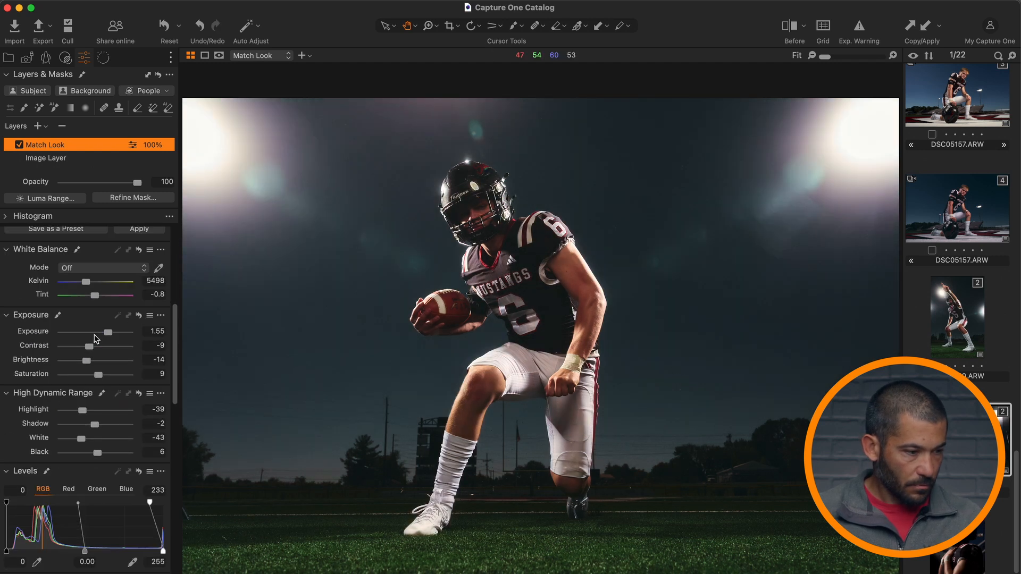
{"action": "left_click_drag", "start_coordinate": [97, 296], "coordinate": [87, 285]}
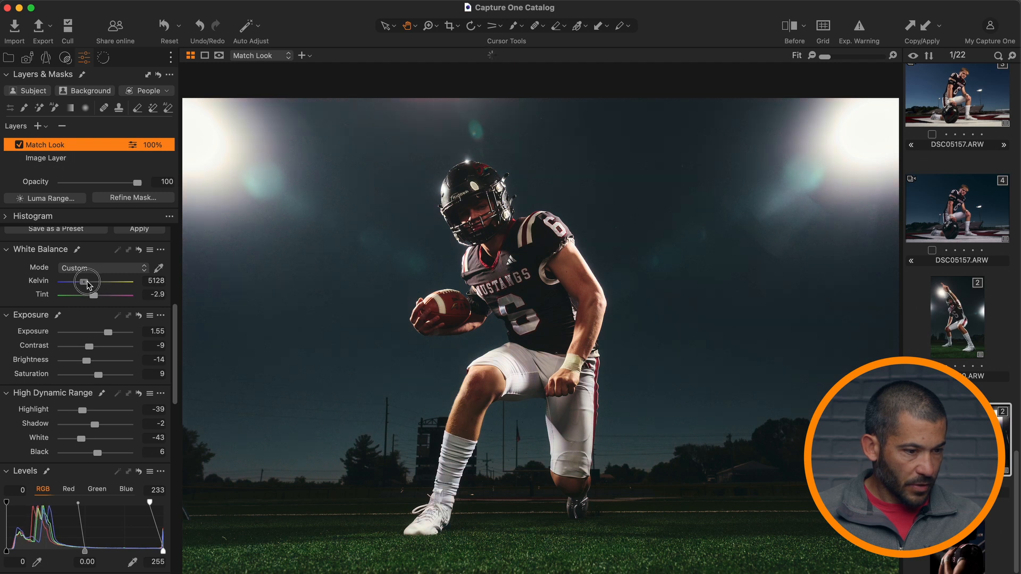
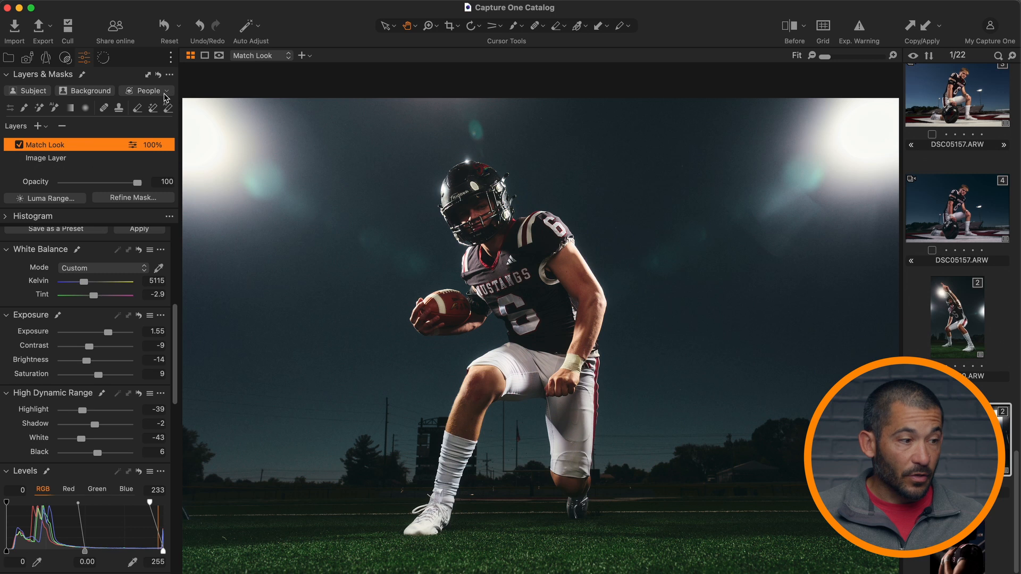
Add an adjustment layer, and create and display a people mask covering the kneeling player's body skin, face skin and facial features.
{"action": "left_click", "coordinate": [38, 126]}
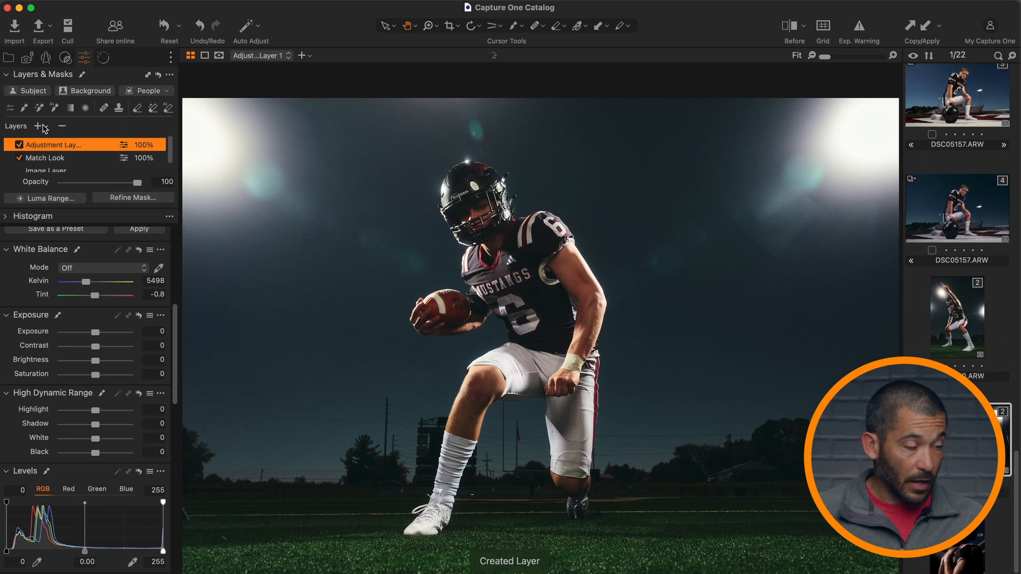
{"action": "left_click", "coordinate": [167, 91]}
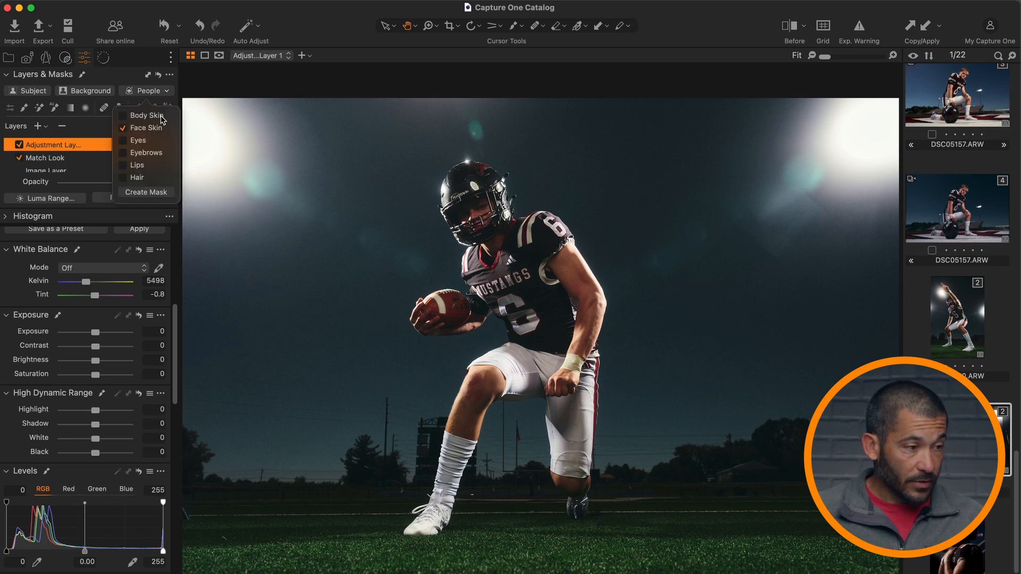
{"action": "left_click", "coordinate": [123, 140]}
{"action": "left_click", "coordinate": [122, 152]}
{"action": "left_click", "coordinate": [122, 165]}
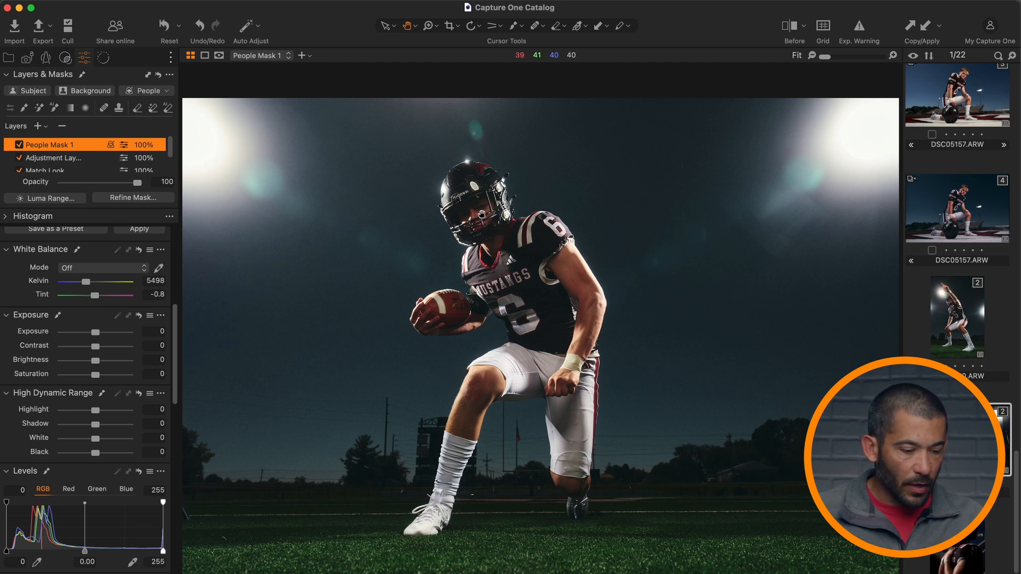
{"action": "key", "text": "m"}
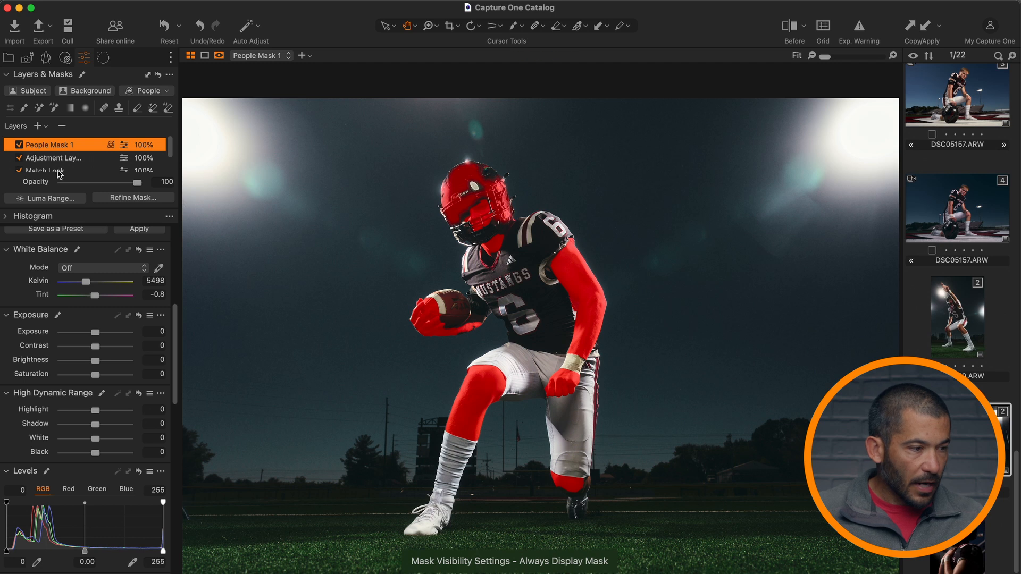
Erase the helmet and the stray area by the back knee from the people mask, undoing the stroke over the face, and hide the mask.
{"action": "scroll", "coordinate": [100, 292], "scroll_direction": "up", "scroll_amount": 5}
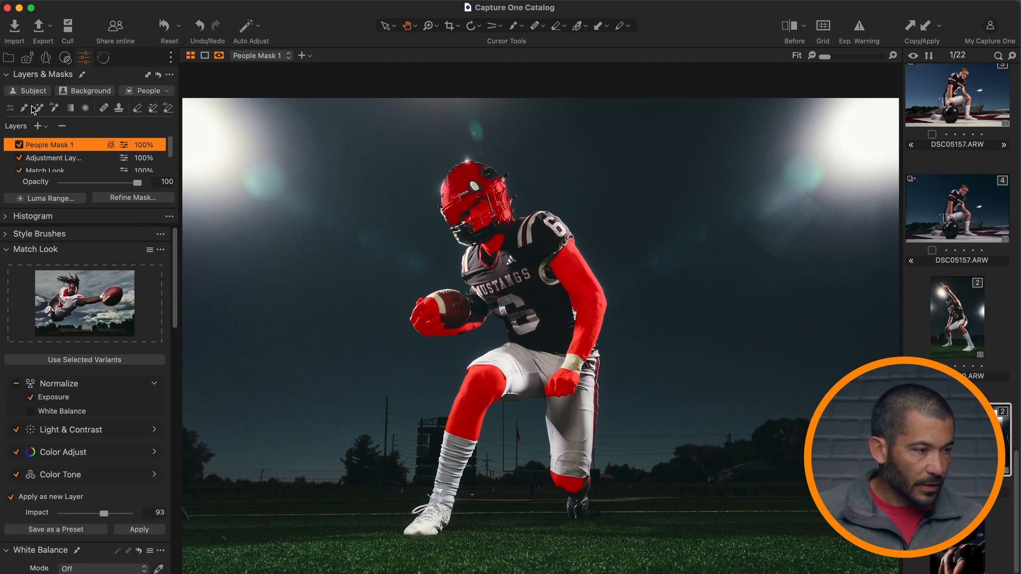
{"action": "left_click", "coordinate": [138, 108]}
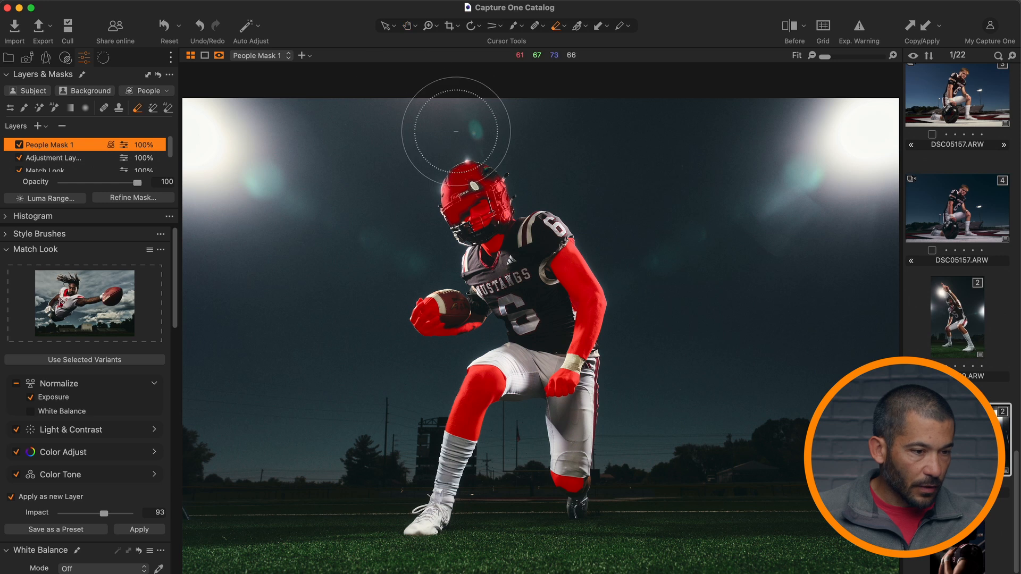
{"action": "left_click_drag", "start_coordinate": [443, 201], "coordinate": [455, 178]}
{"action": "mouse_move", "coordinate": [549, 193]}
{"action": "left_mouse_down"}
{"action": "mouse_move", "coordinate": [576, 193]}
{"action": "mouse_move", "coordinate": [549, 193]}
{"action": "mouse_move", "coordinate": [549, 215]}
{"action": "mouse_move", "coordinate": [548, 202]}
{"action": "mouse_move", "coordinate": [509, 176]}
{"action": "mouse_move", "coordinate": [490, 185]}
{"action": "mouse_move", "coordinate": [514, 215]}
{"action": "mouse_move", "coordinate": [518, 198]}
{"action": "mouse_move", "coordinate": [466, 215]}
{"action": "left_mouse_up"}
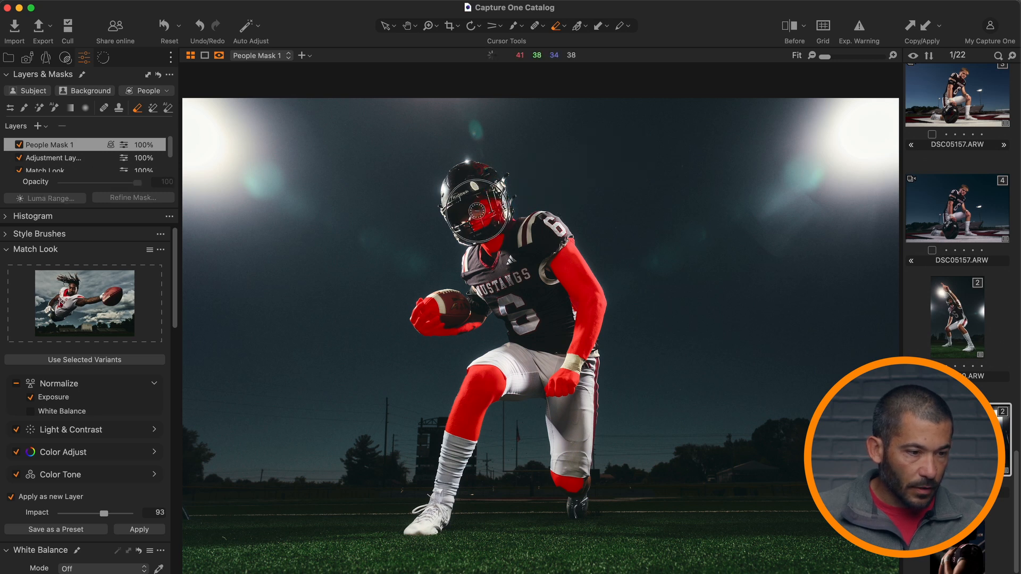
{"action": "key", "text": "super+z"}
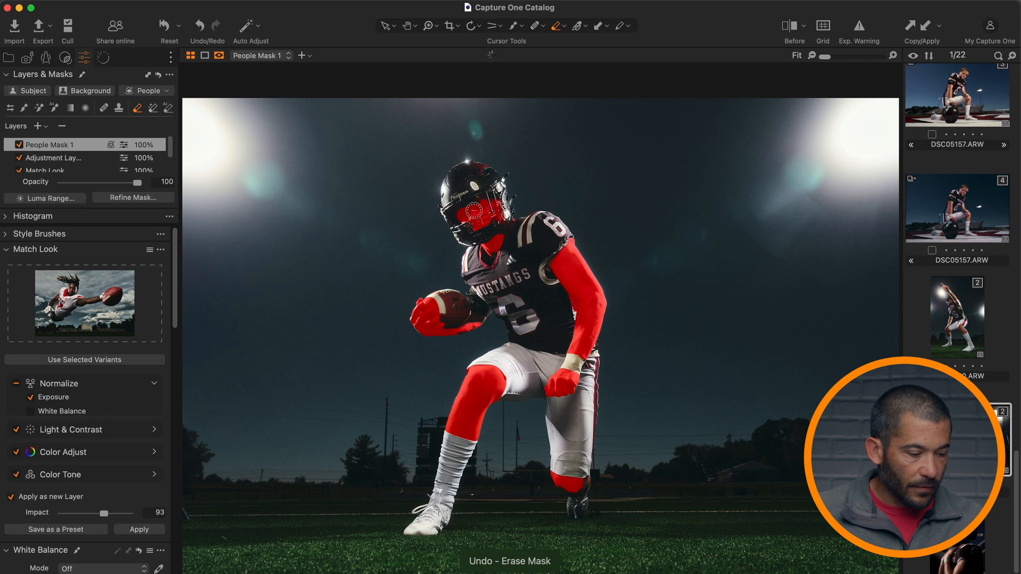
{"action": "left_click_drag", "start_coordinate": [478, 209], "coordinate": [458, 212]}
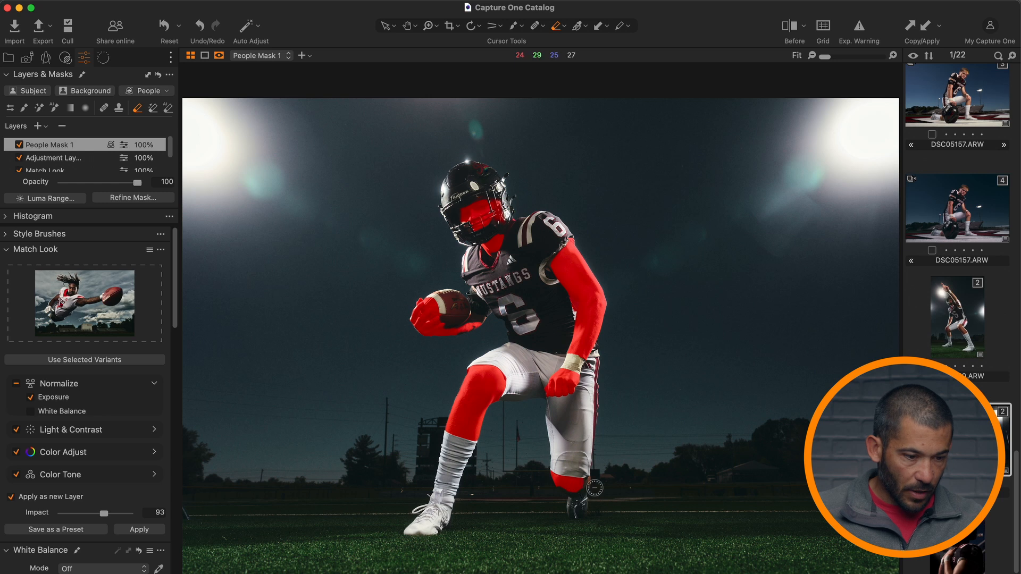
{"action": "left_click_drag", "start_coordinate": [583, 485], "coordinate": [580, 488]}
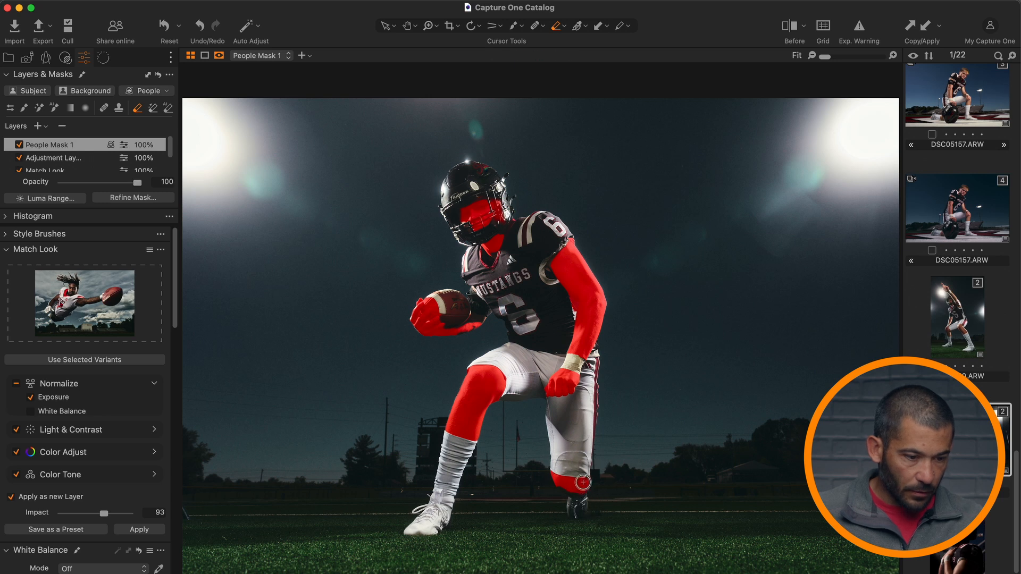
{"action": "key", "text": "m"}
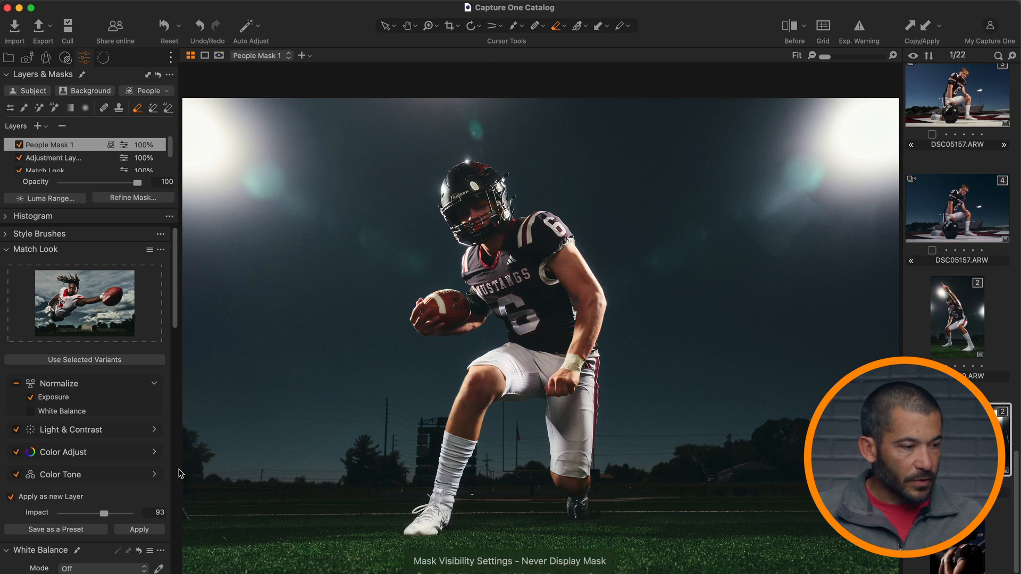
Set the Exposure of the People Mask layer to 0.53 and switch the layer off and on to compare.
{"action": "scroll", "coordinate": [130, 472], "scroll_direction": "down", "scroll_amount": 5}
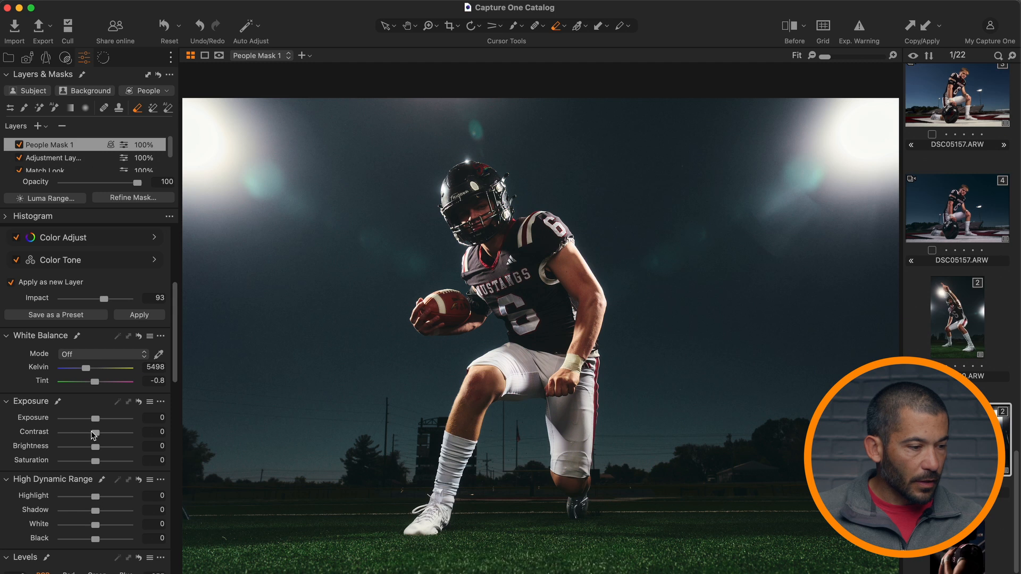
{"action": "left_click_drag", "start_coordinate": [96, 418], "coordinate": [100, 419]}
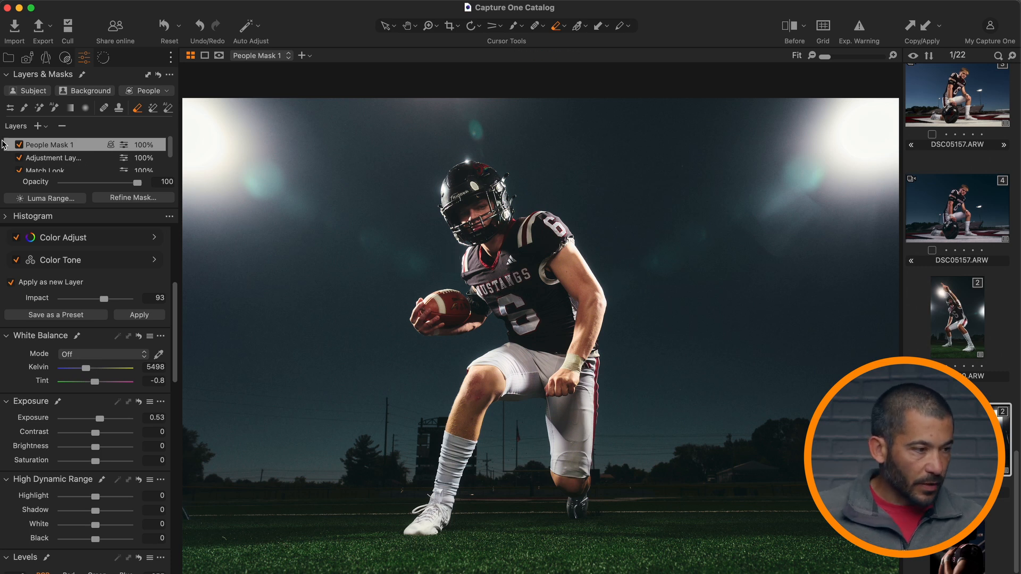
{"action": "left_click", "coordinate": [19, 145]}
{"action": "left_click", "coordinate": [19, 145]}
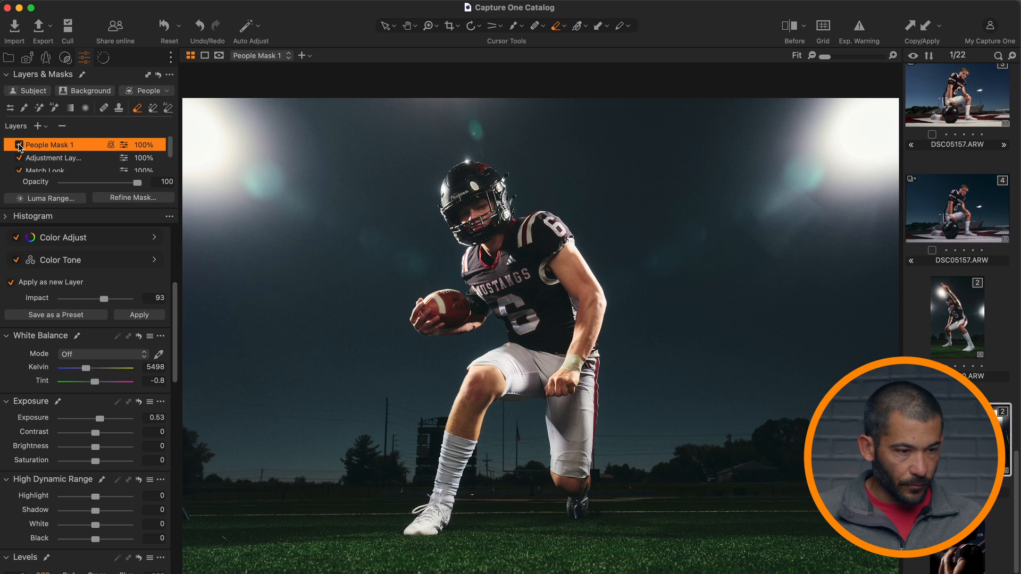
Copy the adjustments from the pointing player's photo onto the side-profile helmet portrait and open that portrait on its own.
{"action": "scroll", "coordinate": [953, 343], "scroll_direction": "down", "scroll_amount": 3}
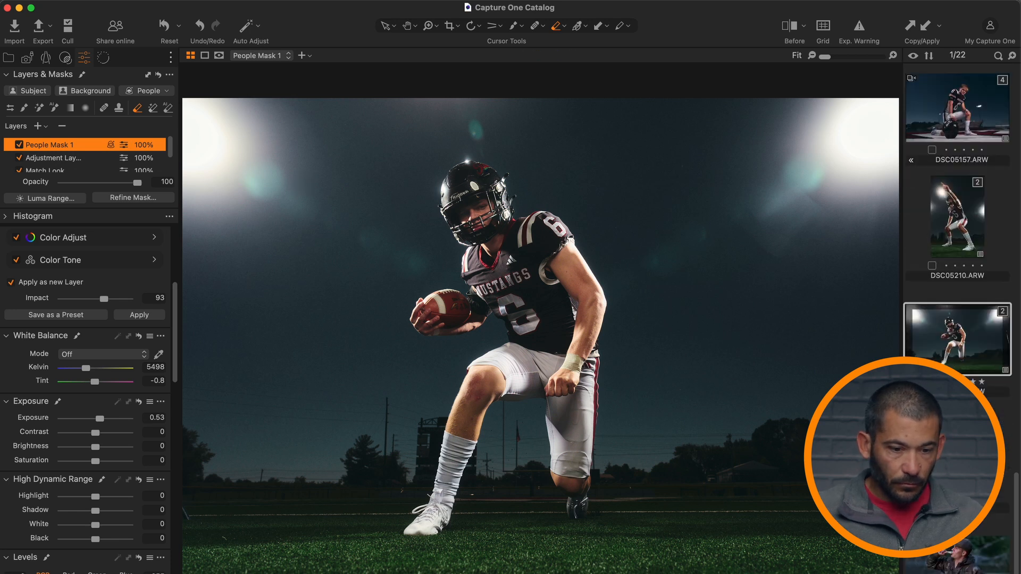
{"action": "left_click", "coordinate": [957, 452]}
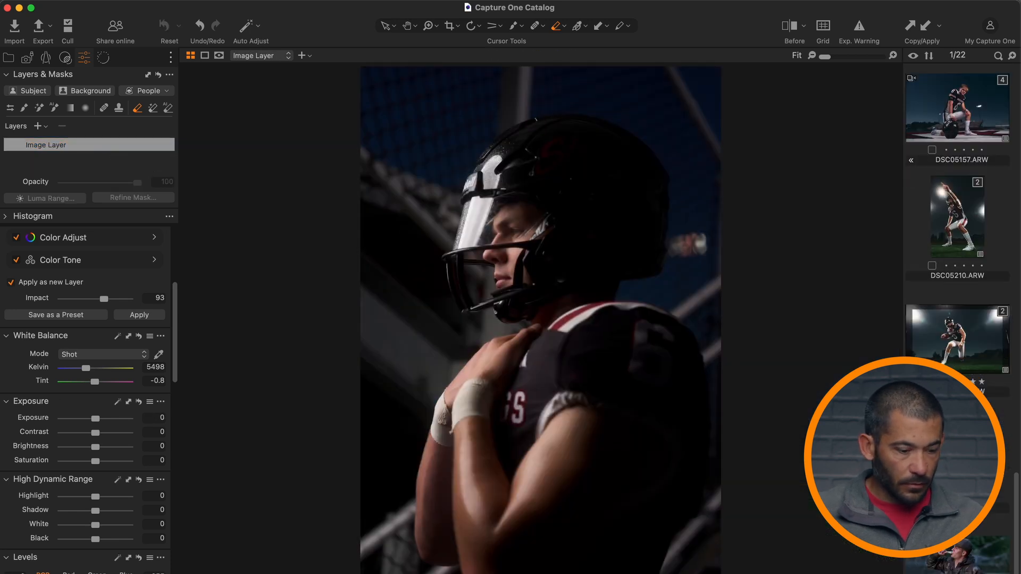
{"action": "left_click", "coordinate": [978, 223], "text": "super"}
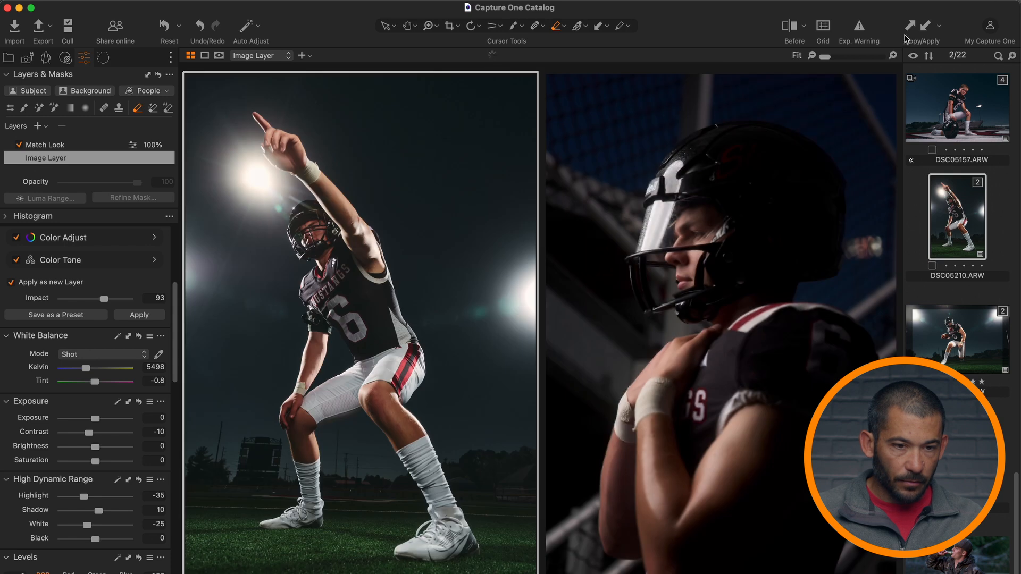
{"action": "left_click", "coordinate": [919, 28]}
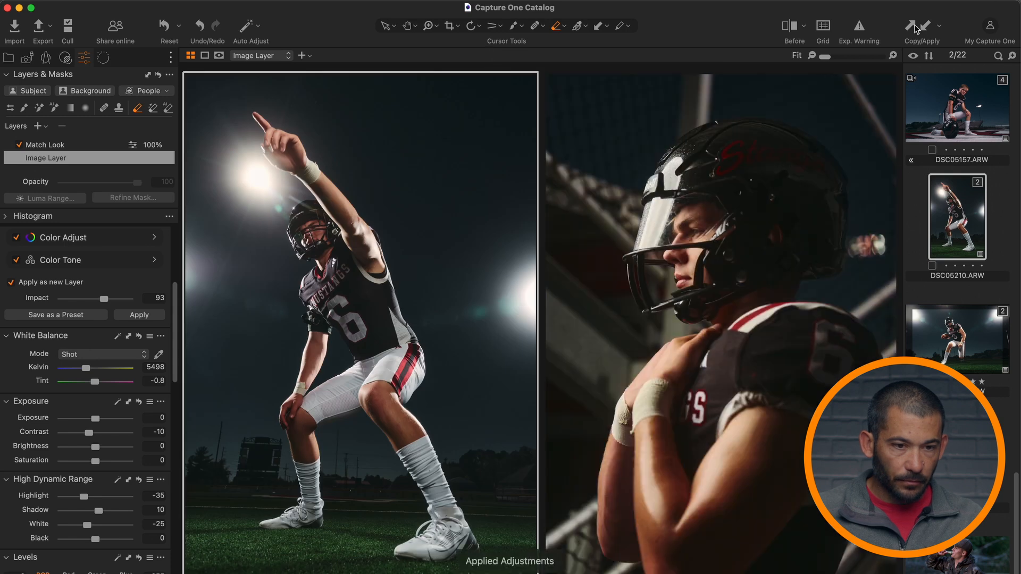
{"action": "left_click", "coordinate": [1008, 462]}
{"action": "left_click", "coordinate": [957, 452]}
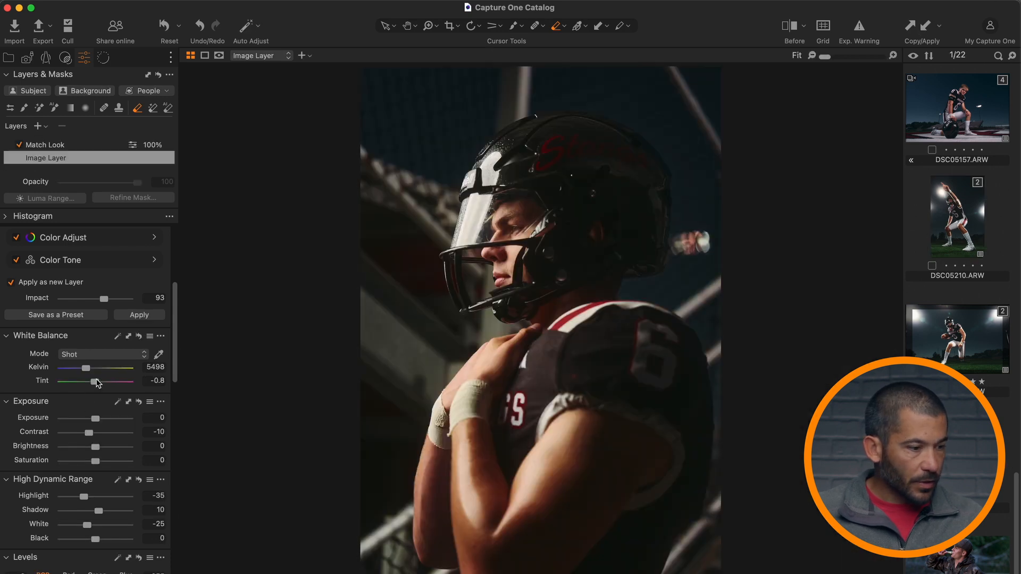
Try a white balance of Kelvin 5150 and Tint 17.2 on the helmet portrait's image layer, and return it to Shot mode.
{"action": "mouse_move", "coordinate": [97, 382]}
{"action": "left_mouse_down"}
{"action": "mouse_move", "coordinate": [83, 368]}
{"action": "mouse_move", "coordinate": [106, 383]}
{"action": "left_mouse_up"}
{"action": "key", "text": "y"}
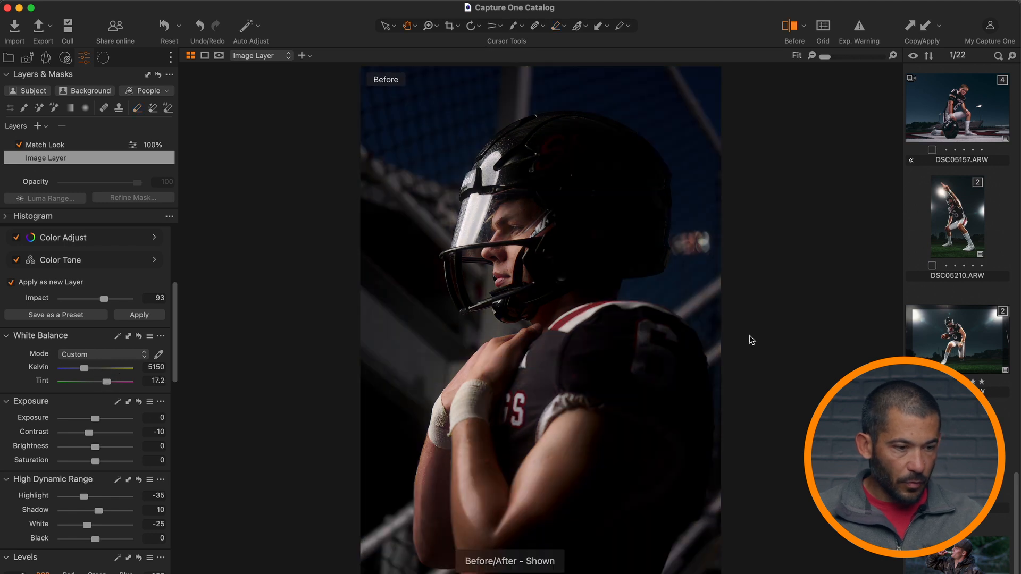
{"action": "key", "text": "y"}
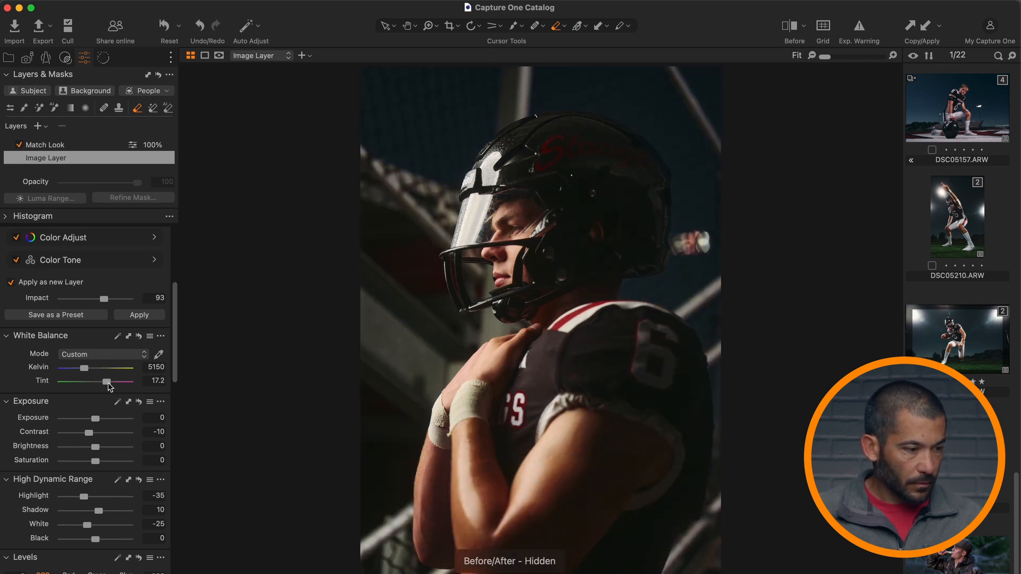
{"action": "left_click_drag", "start_coordinate": [108, 381], "coordinate": [141, 381]}
{"action": "key", "text": "super+z"}
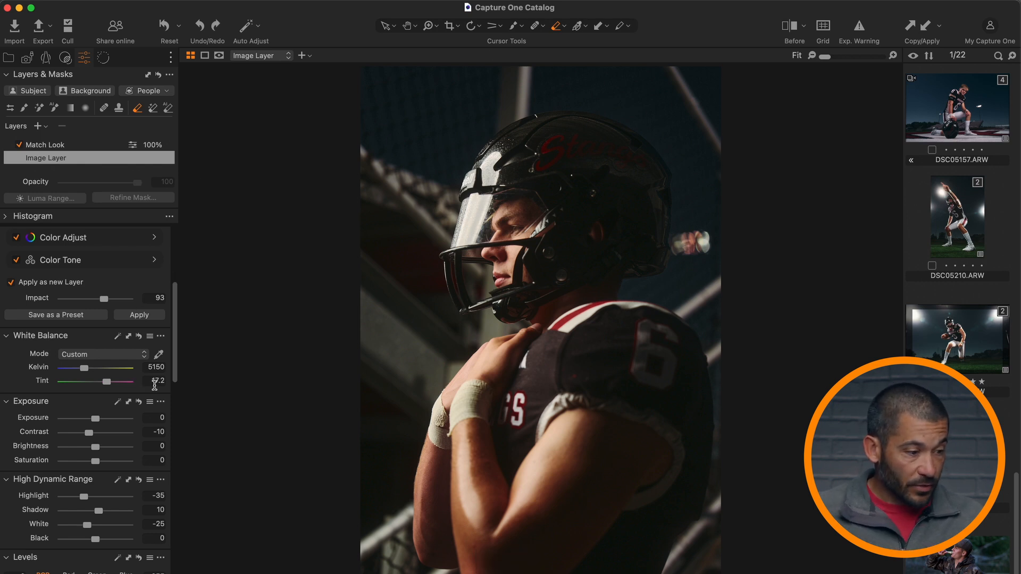
{"action": "left_click", "coordinate": [120, 352]}
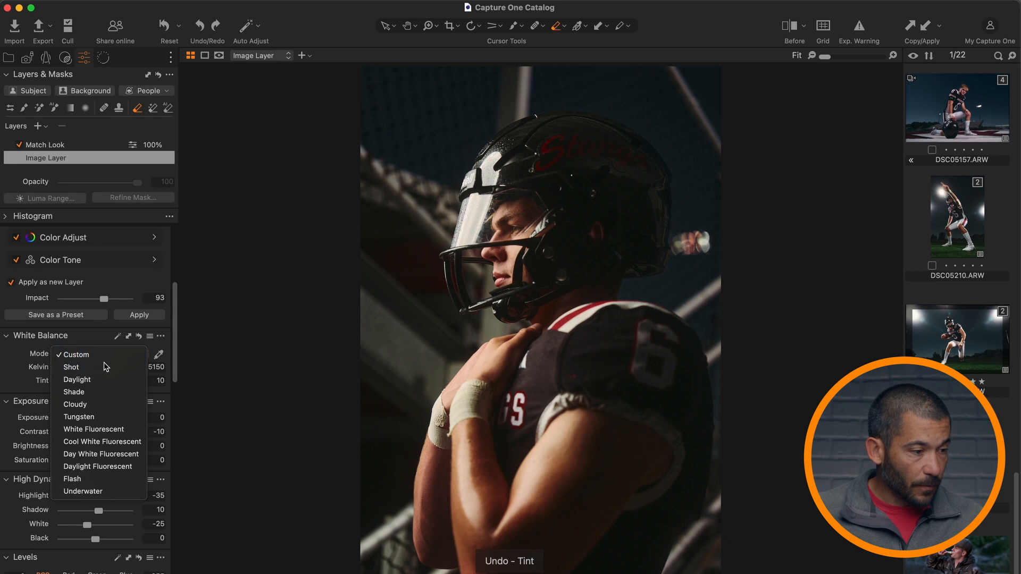
{"action": "left_click", "coordinate": [109, 367]}
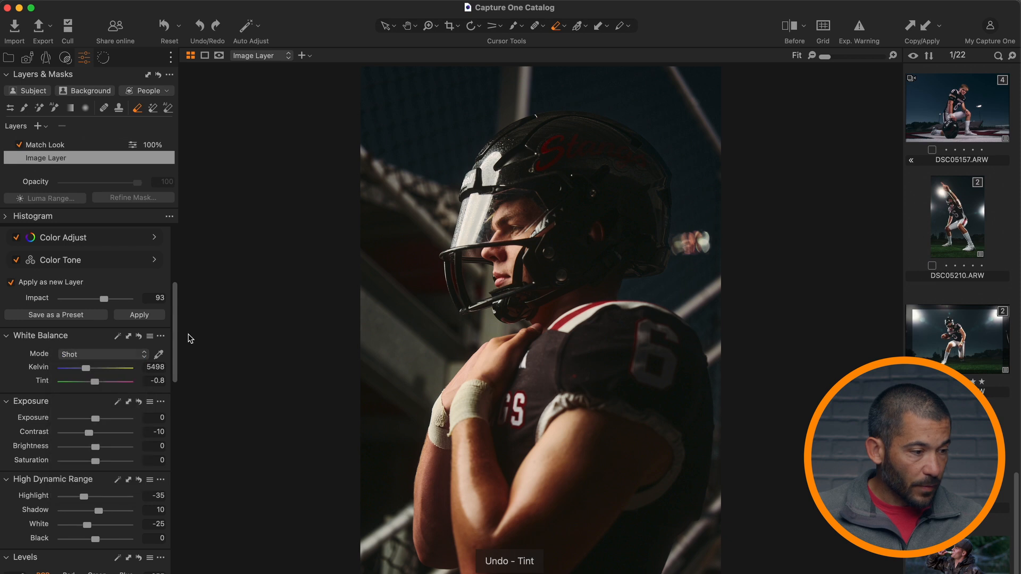
Set the helmet portrait's Match Look layer white balance to Kelvin 4466 and Tint 1.9, and compare before and after.
{"action": "left_click", "coordinate": [55, 145]}
{"action": "left_click_drag", "start_coordinate": [95, 382], "coordinate": [83, 371]}
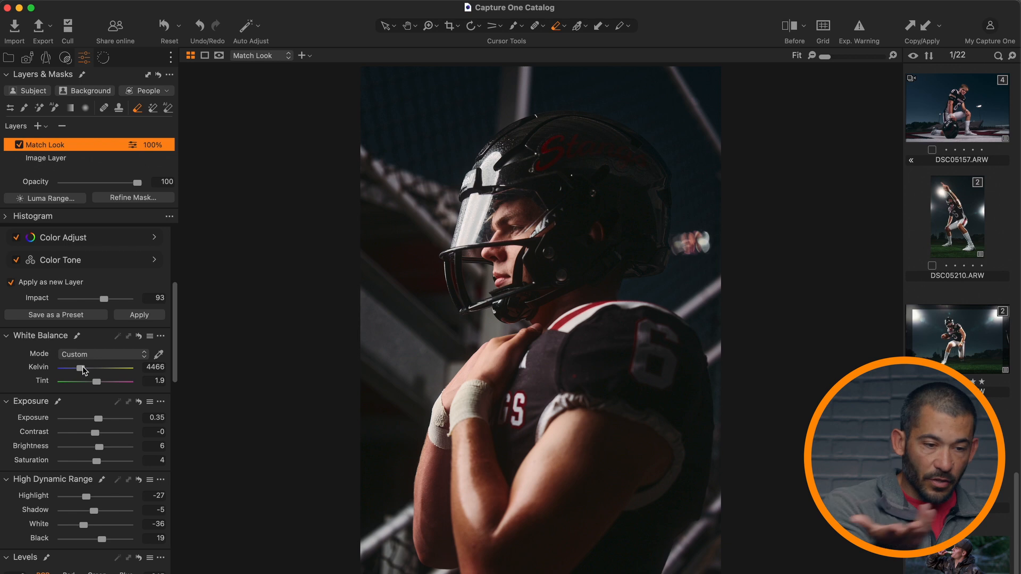
{"action": "key", "text": "y"}
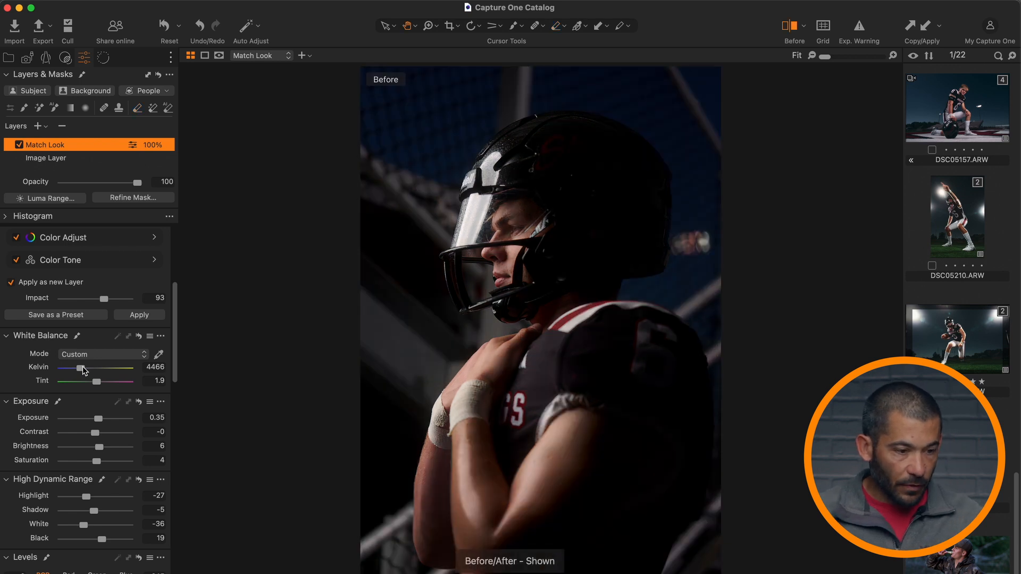
{"action": "key", "text": "y"}
Copy the kneeling player's adjustments onto the camouflage-jacket portrait, leaving Layers out of the adjustments clipboard.
{"action": "scroll", "coordinate": [956, 319], "scroll_direction": "down", "scroll_amount": 3}
{"action": "left_click", "coordinate": [957, 461]}
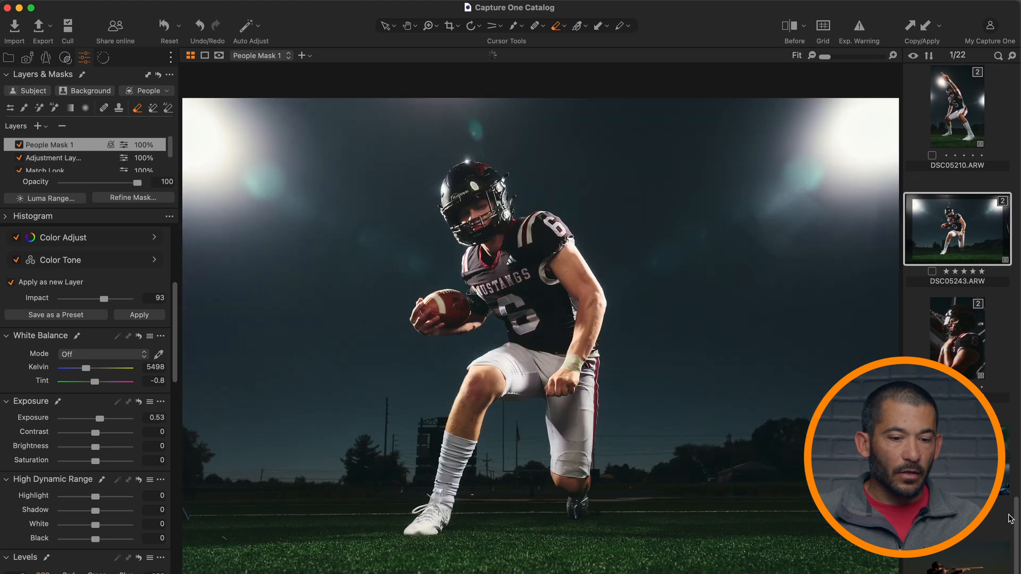
{"action": "left_click", "coordinate": [983, 461], "text": "super"}
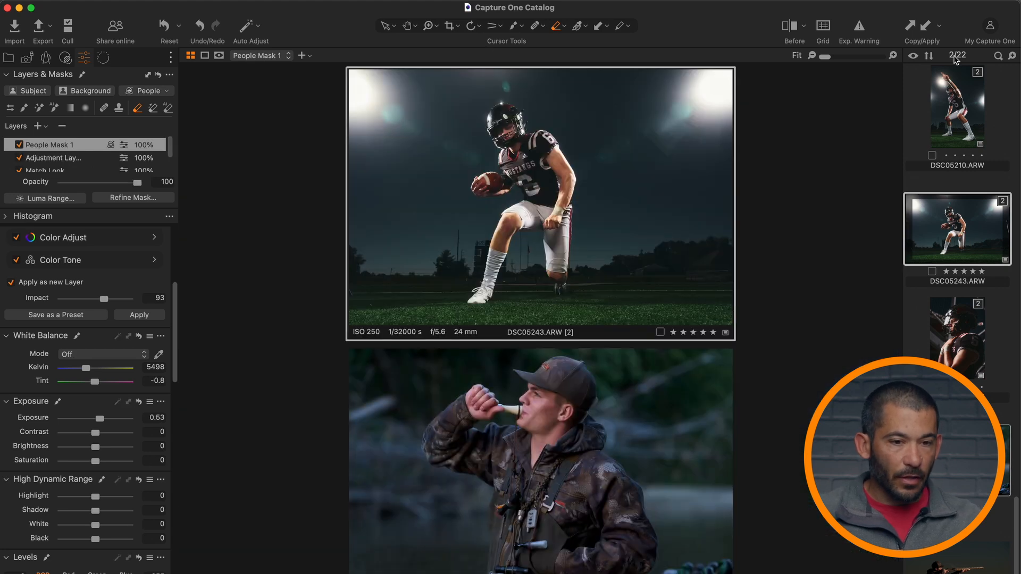
{"action": "left_click", "coordinate": [914, 27]}
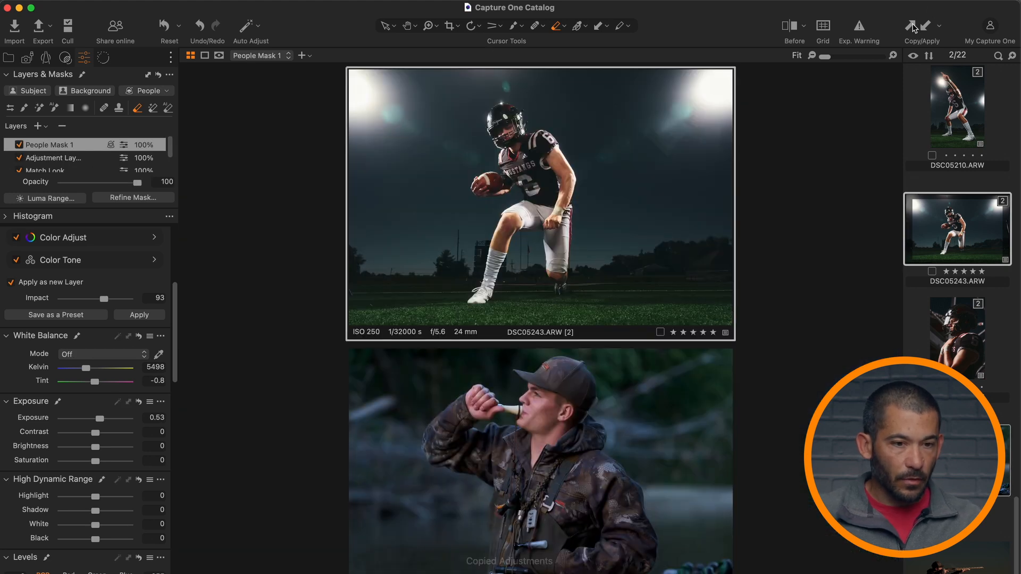
{"action": "left_click", "coordinate": [65, 57]}
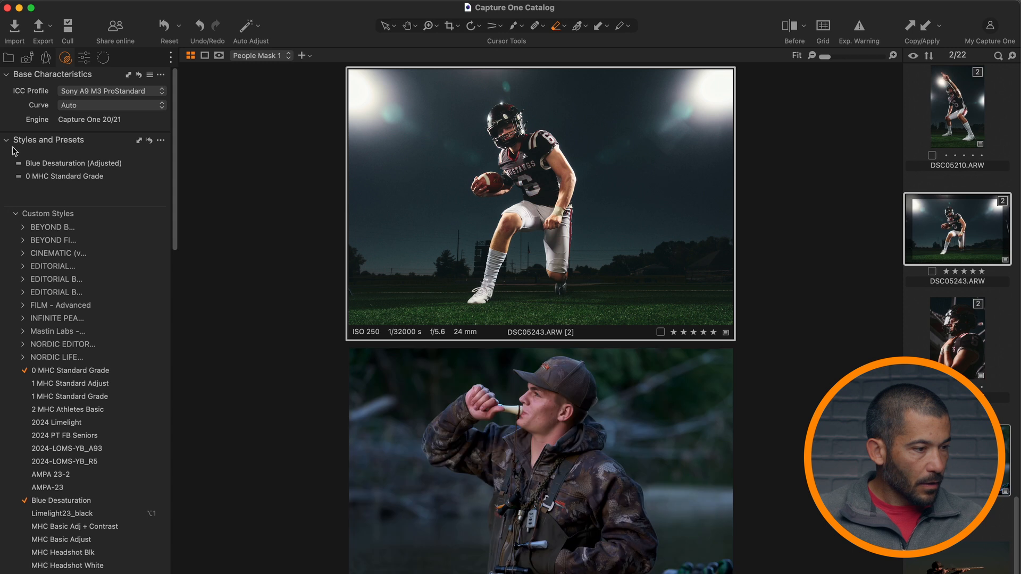
{"action": "left_click", "coordinate": [7, 140]}
{"action": "left_click", "coordinate": [26, 194]}
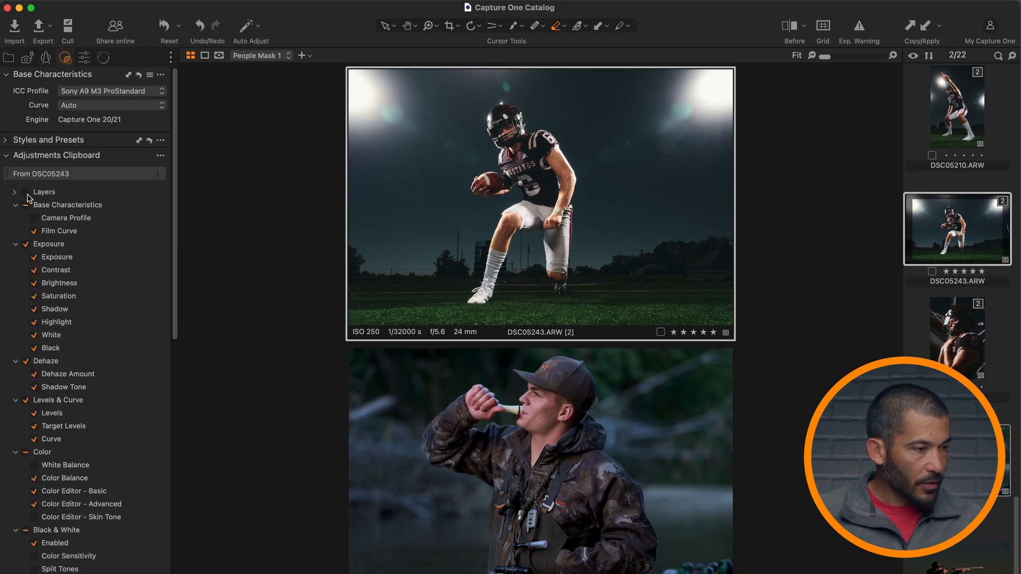
{"action": "left_click", "coordinate": [926, 28]}
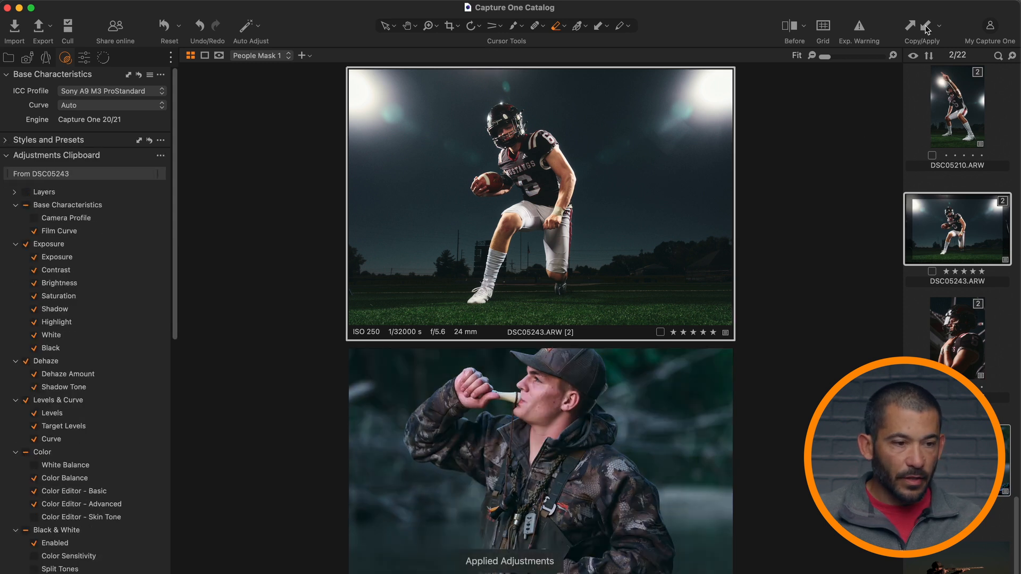
Open the camouflage-jacket portrait on its own and reframe its crop to include the man's whole cap.
{"action": "scroll", "coordinate": [957, 228], "scroll_direction": "up", "scroll_amount": 8}
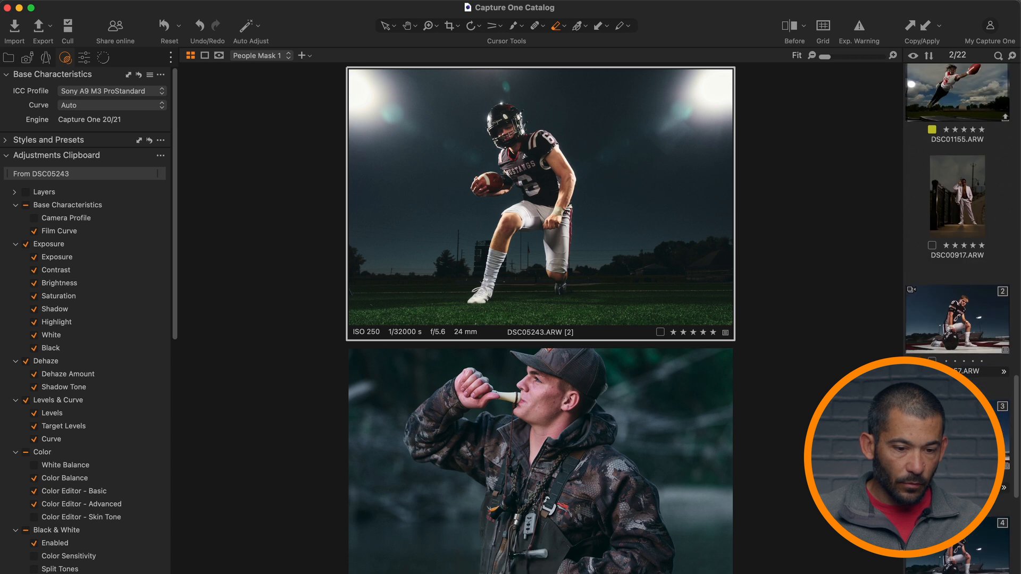
{"action": "scroll", "coordinate": [957, 229], "scroll_direction": "down", "scroll_amount": 8}
{"action": "left_click", "coordinate": [957, 470]}
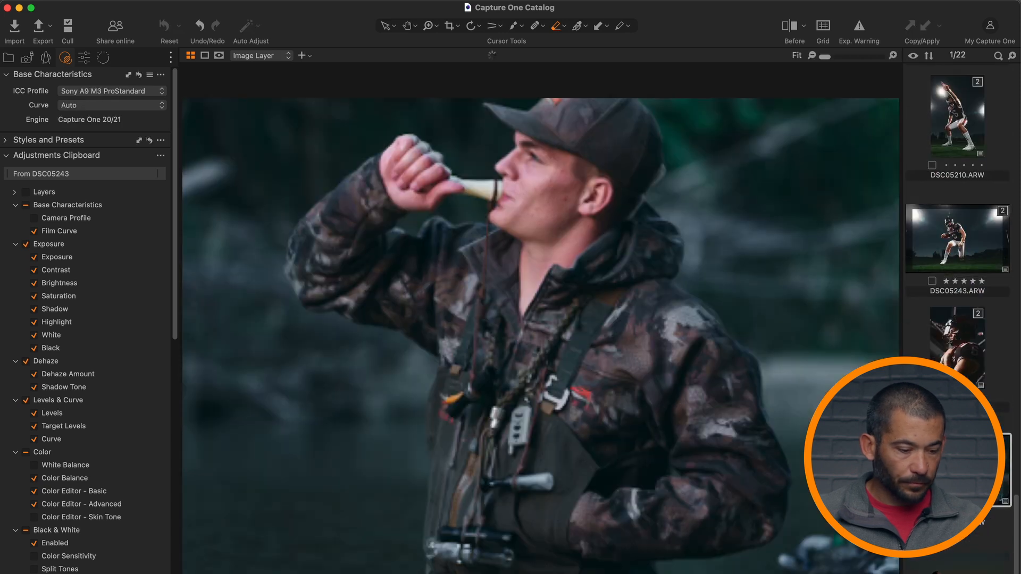
{"action": "key", "text": "c"}
{"action": "left_click_drag", "start_coordinate": [541, 127], "coordinate": [527, 46]}
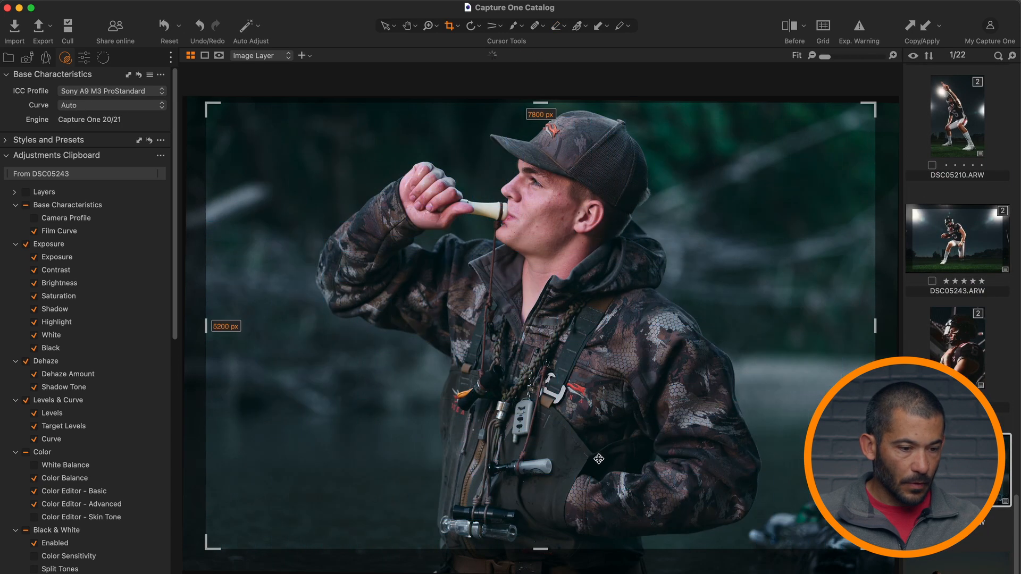
{"action": "left_click_drag", "start_coordinate": [547, 547], "coordinate": [588, 548]}
{"action": "left_click_drag", "start_coordinate": [607, 447], "coordinate": [618, 448]}
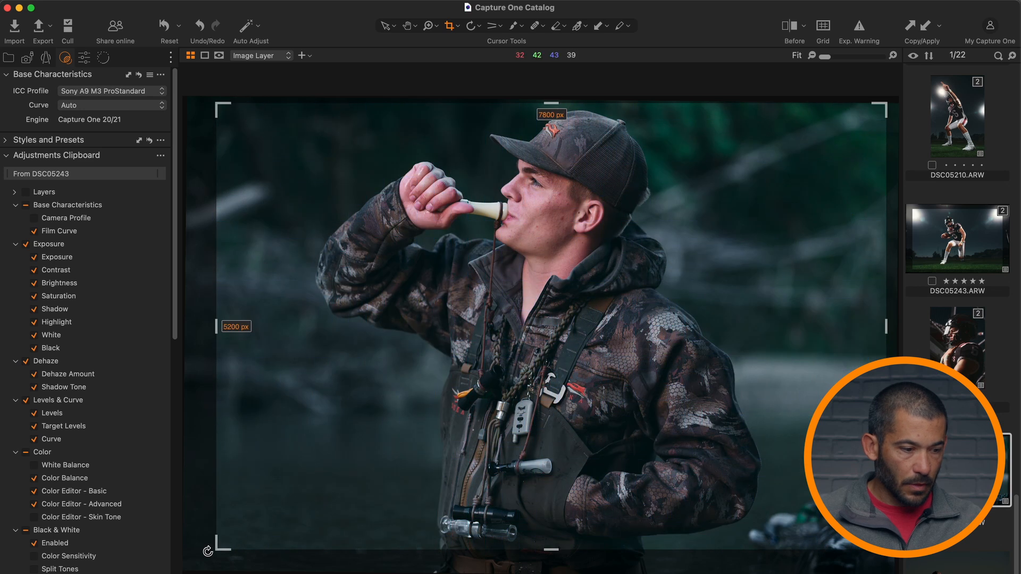
{"action": "left_click_drag", "start_coordinate": [225, 546], "coordinate": [165, 572]}
{"action": "key", "text": "h"}
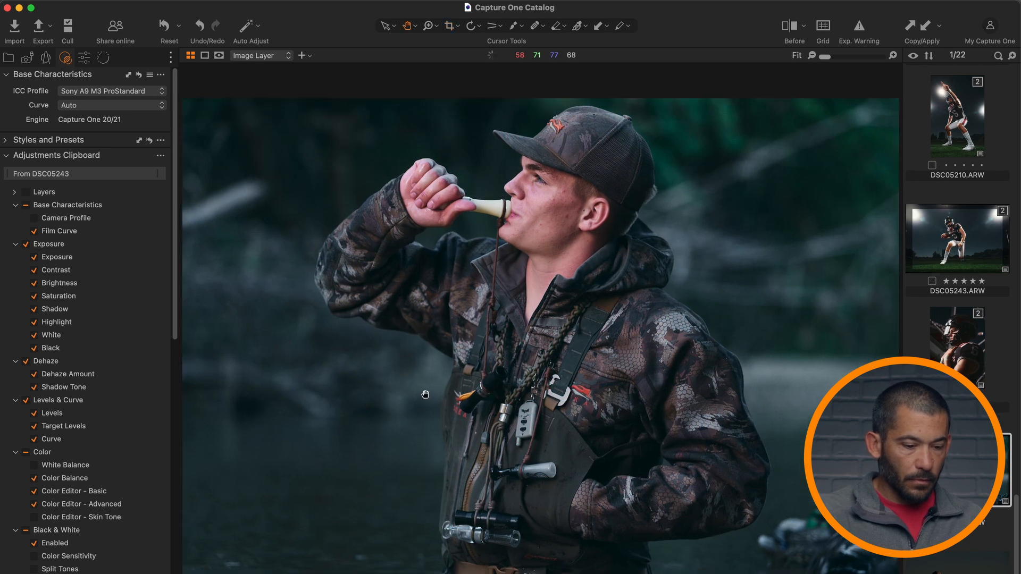
Compare the camouflage-jacket portrait before and after the copied adjustments, and show its applied styles.
{"action": "key", "text": "y"}
{"action": "key", "text": "y"}
{"action": "key", "text": "y"}
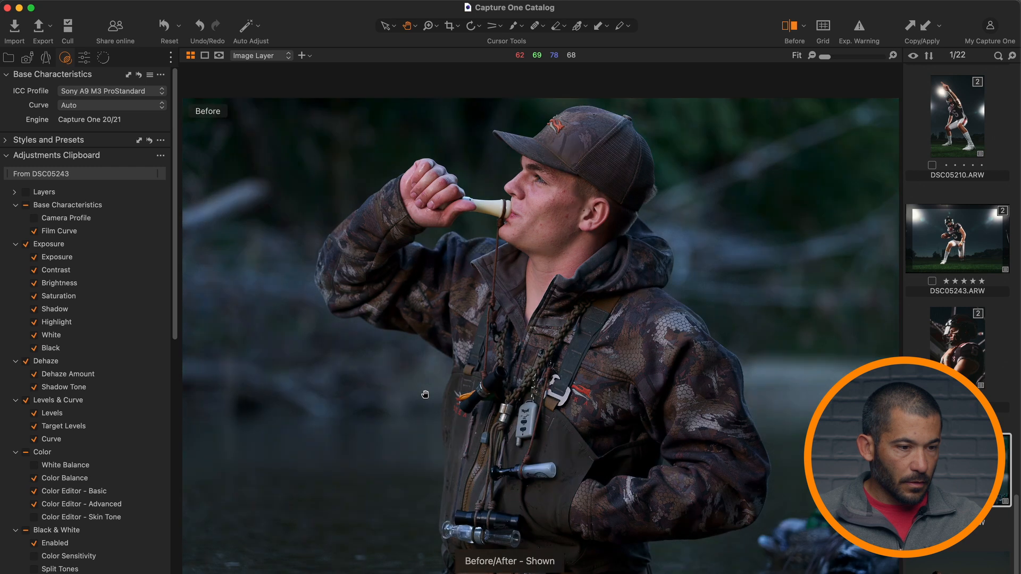
{"action": "key", "text": "y"}
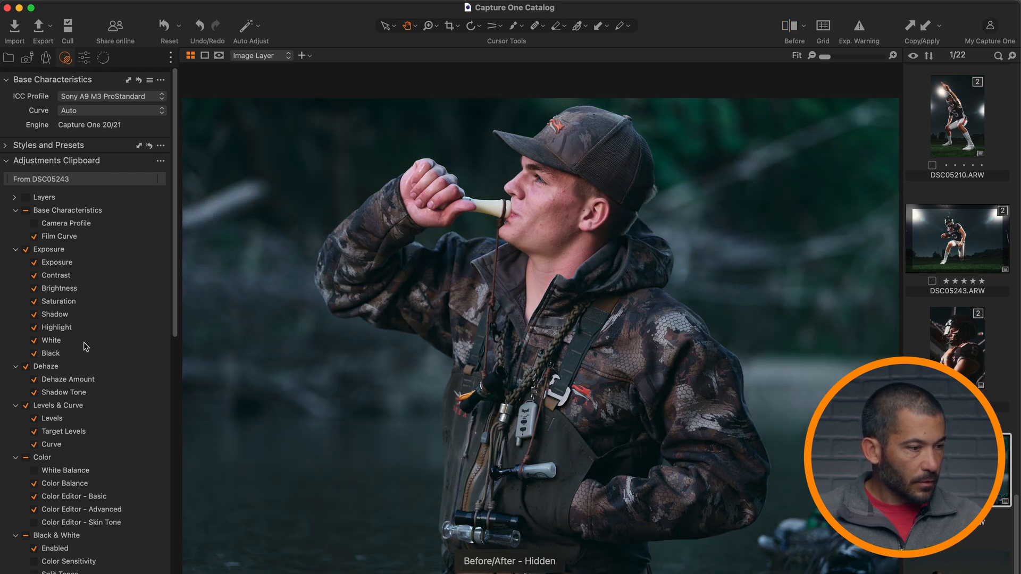
{"action": "left_click", "coordinate": [8, 139]}
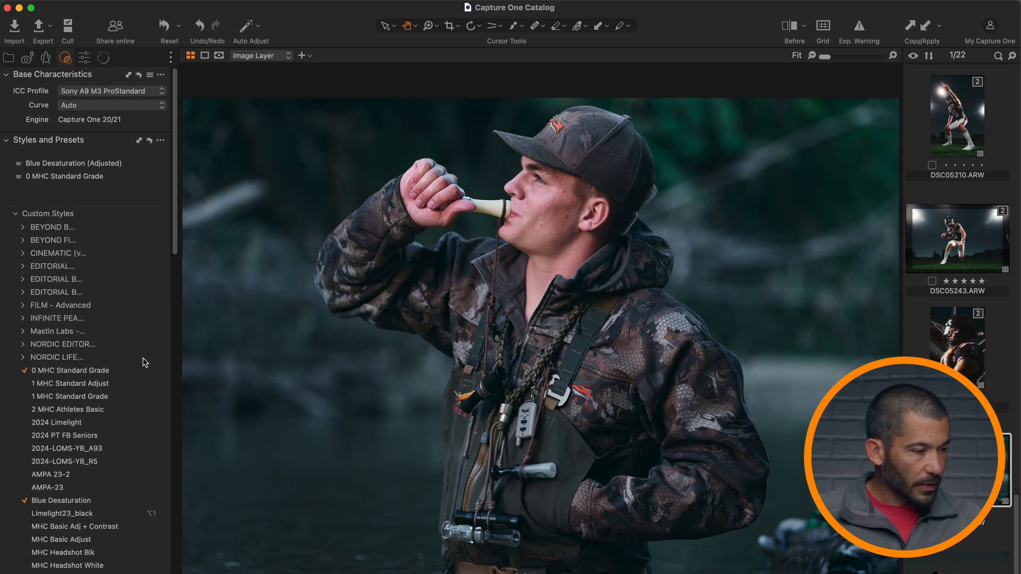
{"action": "key", "text": "y"}
{"action": "key", "text": "y"}
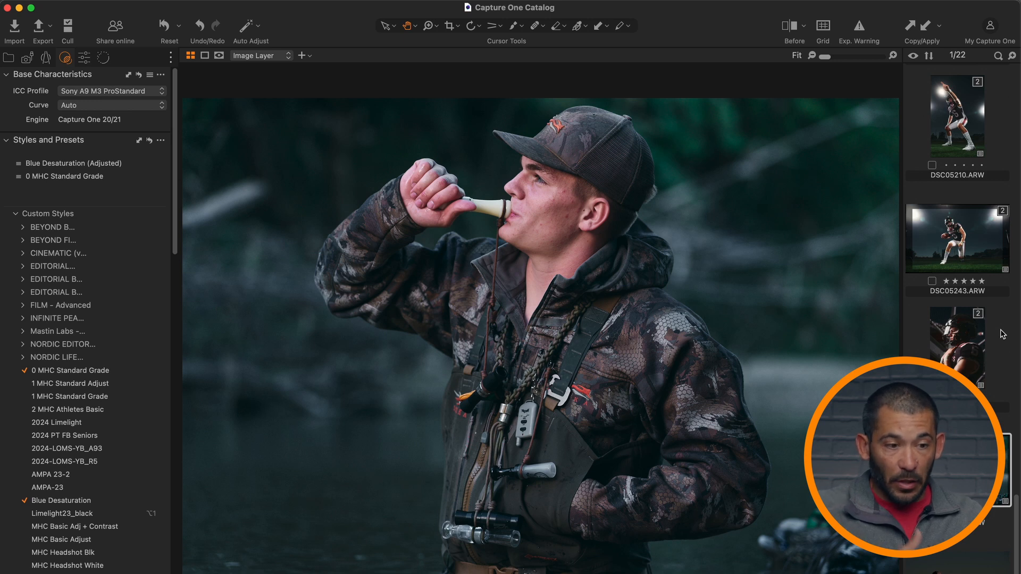
{"action": "key", "text": "y"}
{"action": "key", "text": "y"}
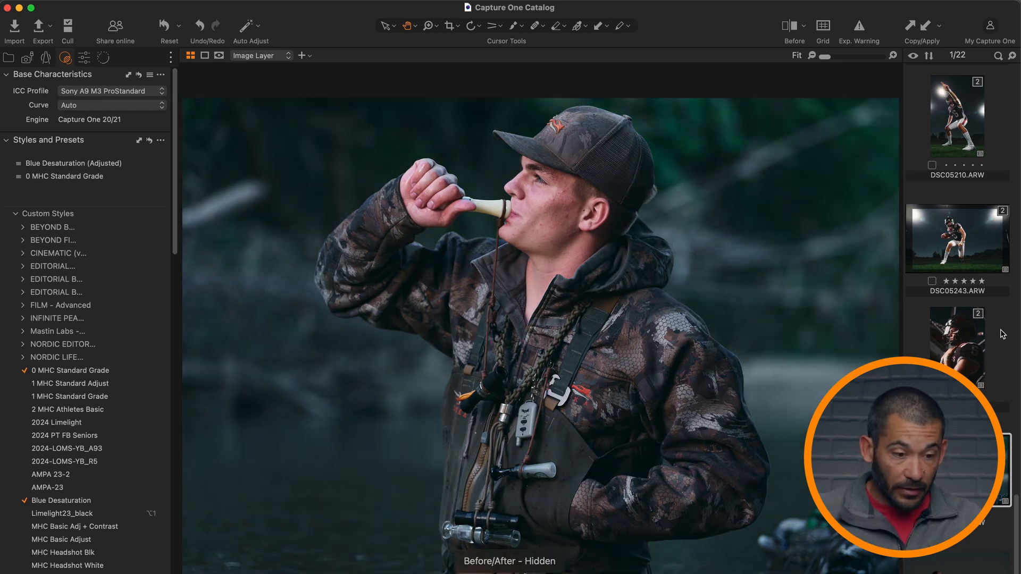
Copy the kneeling player's adjustments, and apply them to the photo of the man aiming a shotgun.
{"action": "scroll", "coordinate": [1001, 334], "scroll_direction": "down", "scroll_amount": 2}
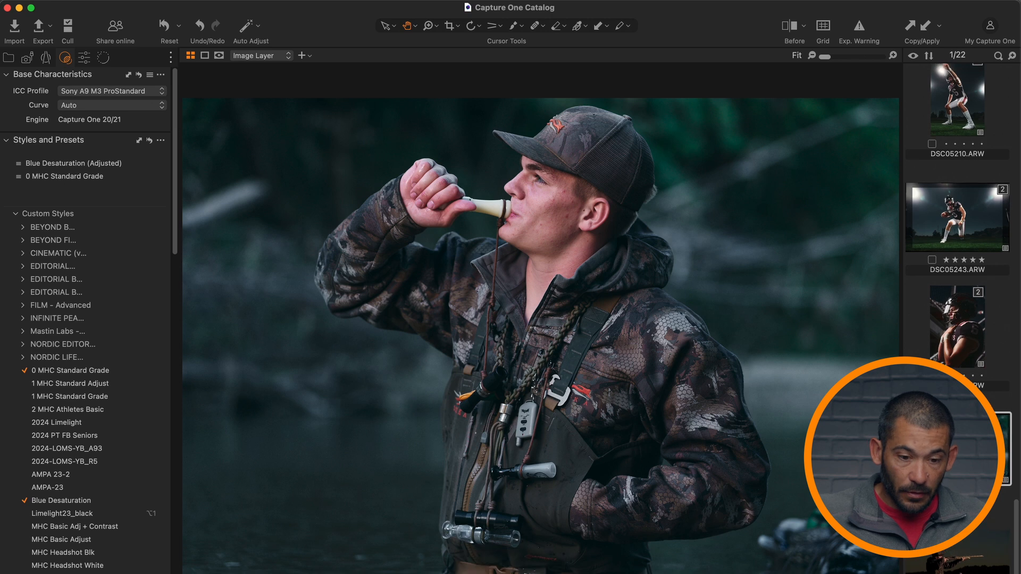
{"action": "left_click", "coordinate": [963, 564]}
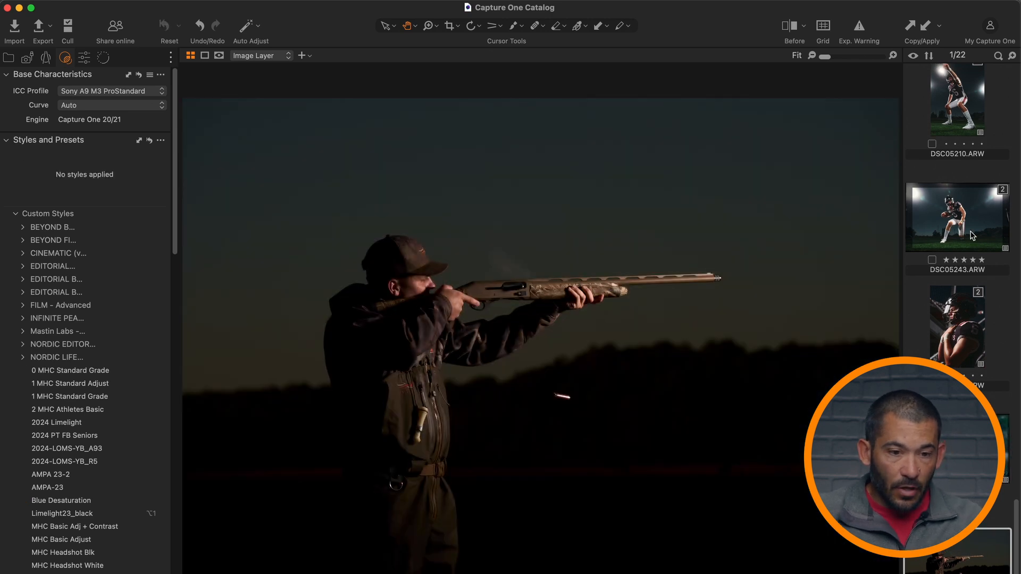
{"action": "left_click", "coordinate": [971, 232]}
{"action": "left_click", "coordinate": [972, 557], "text": "super"}
{"action": "left_click", "coordinate": [909, 27]}
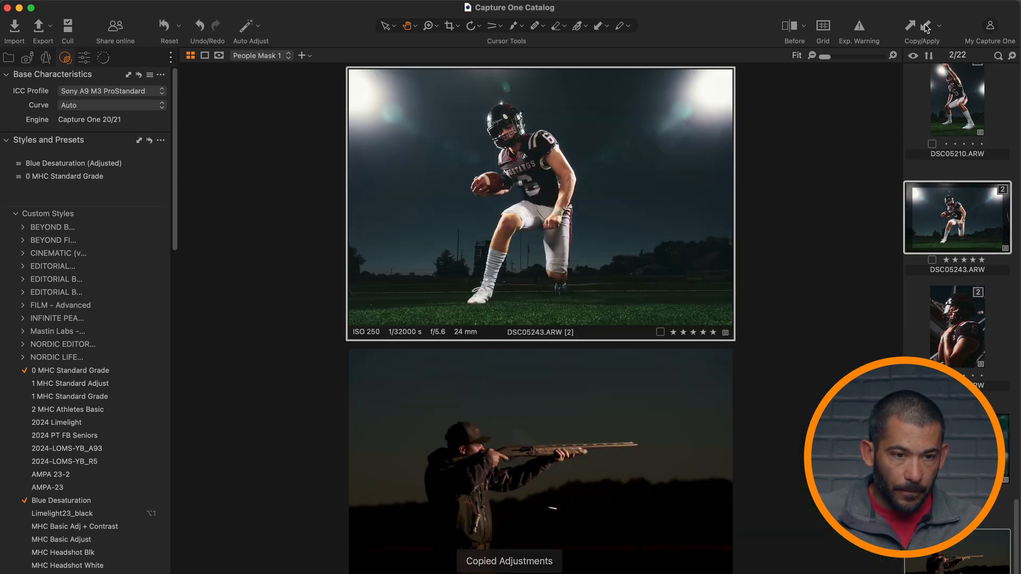
{"action": "left_click", "coordinate": [926, 27]}
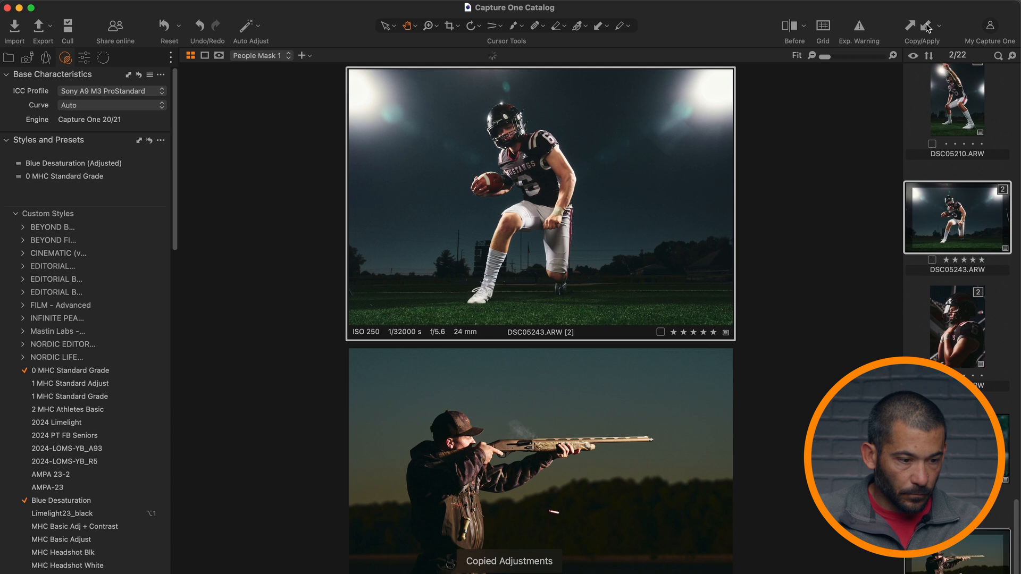
Undo the adjustments applied to the shotgun photo and close the Events window.
{"action": "left_click", "coordinate": [85, 59]}
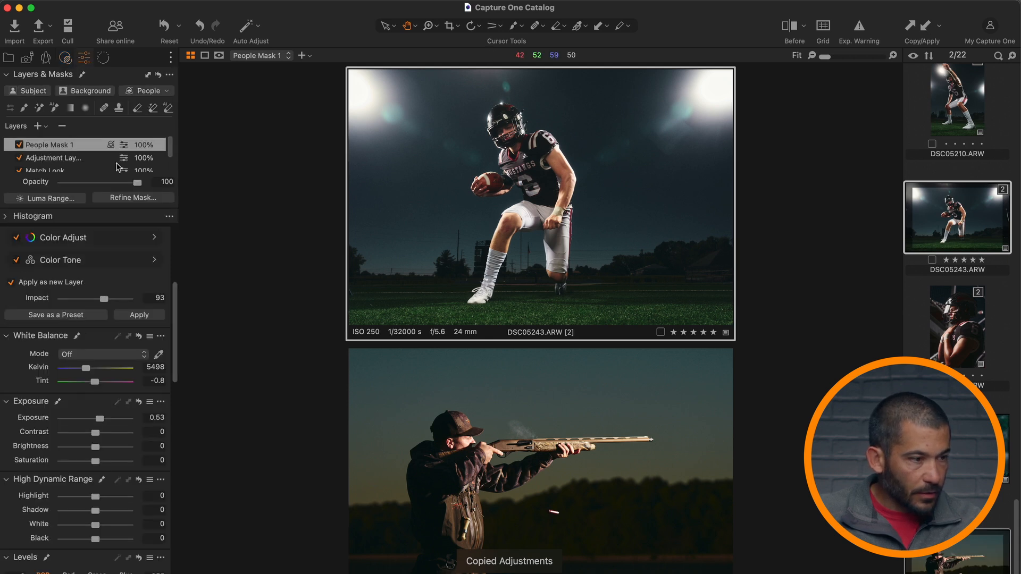
{"action": "key", "text": "super+z"}
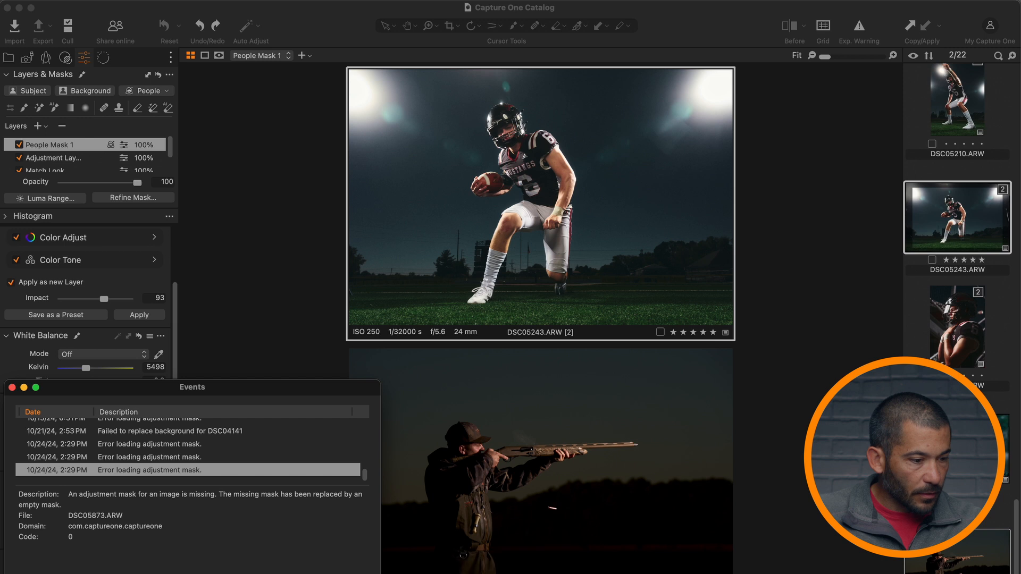
{"action": "left_click", "coordinate": [12, 387]}
{"action": "key", "text": "super+z"}
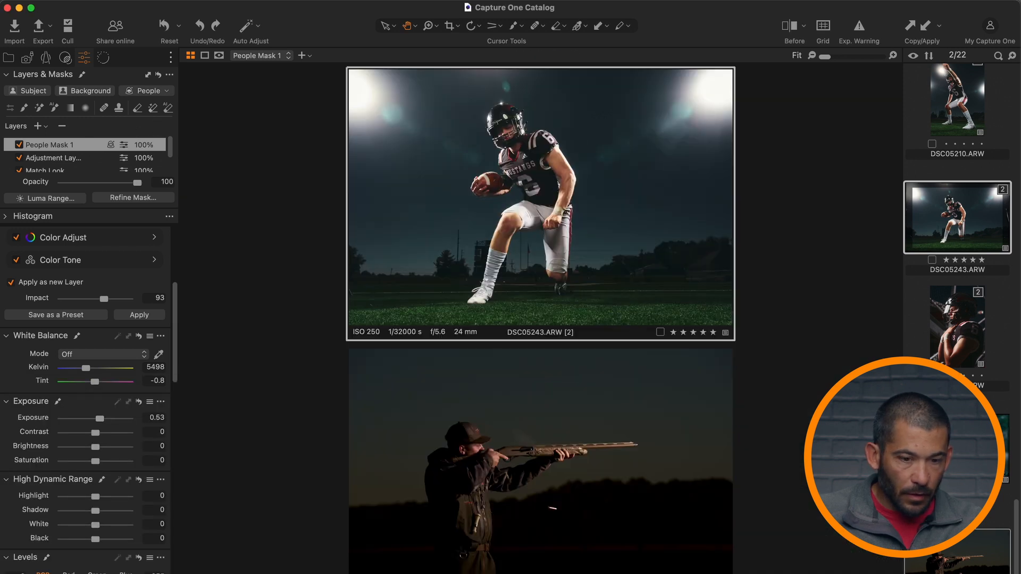
Copy the kneeling player's adjustments, exclude Layers from the copied set, and apply the rest to the shotgun photo.
{"action": "key", "text": "shift+super+z"}
{"action": "left_click", "coordinate": [913, 27]}
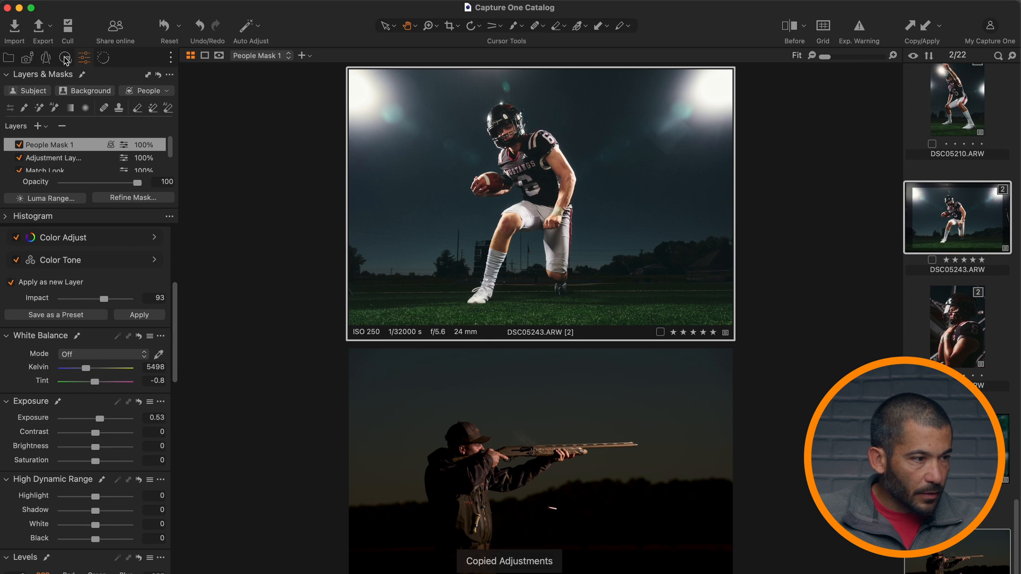
{"action": "left_click", "coordinate": [64, 57]}
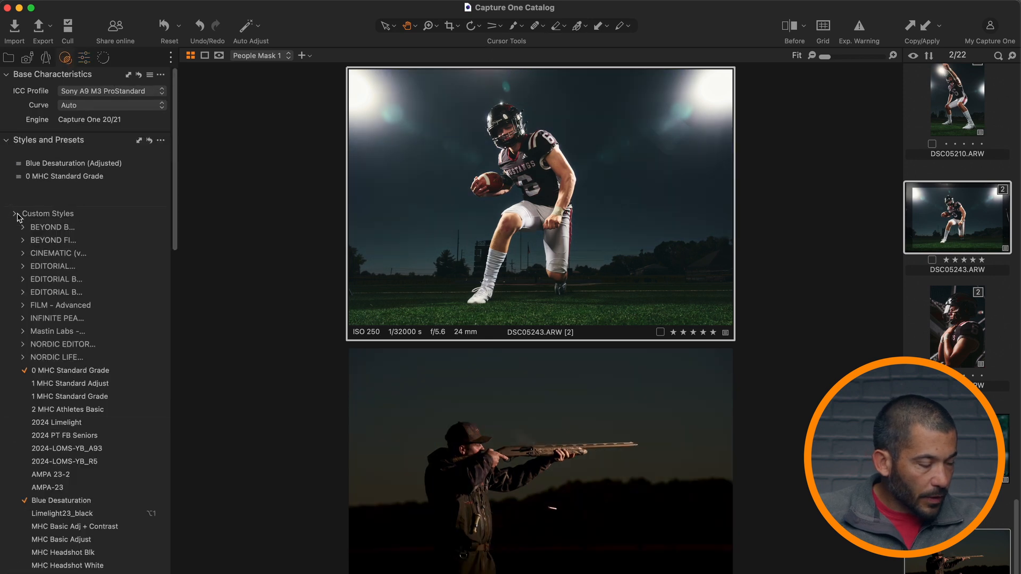
{"action": "left_click", "coordinate": [21, 214]}
{"action": "left_click", "coordinate": [25, 320]}
{"action": "left_click", "coordinate": [15, 319]}
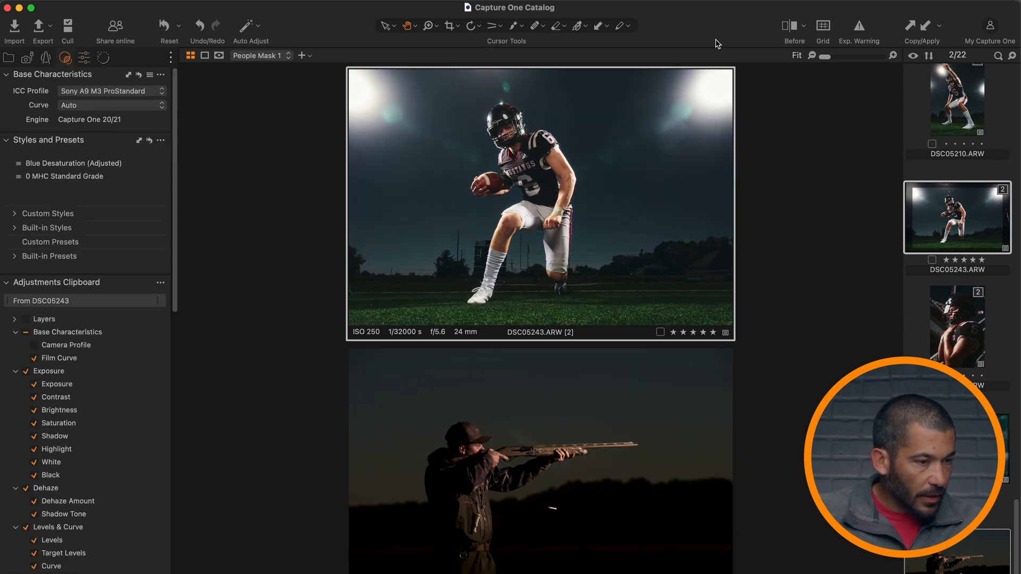
{"action": "left_click", "coordinate": [925, 26]}
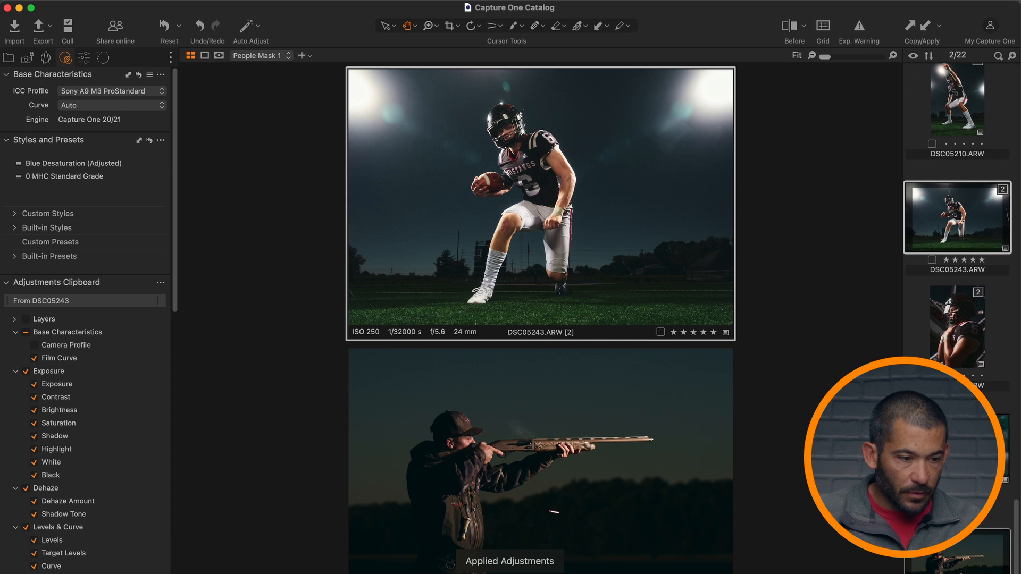
Open the shotgun photo on its own and compare it before and after the applied adjustments.
{"action": "left_click", "coordinate": [956, 552]}
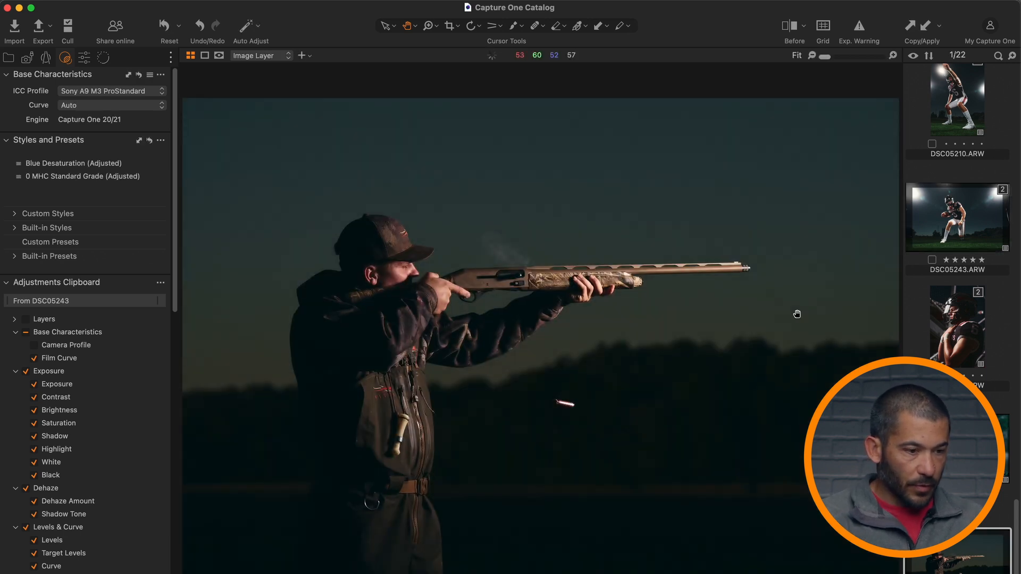
{"action": "key", "text": "y"}
{"action": "key", "text": "y"}
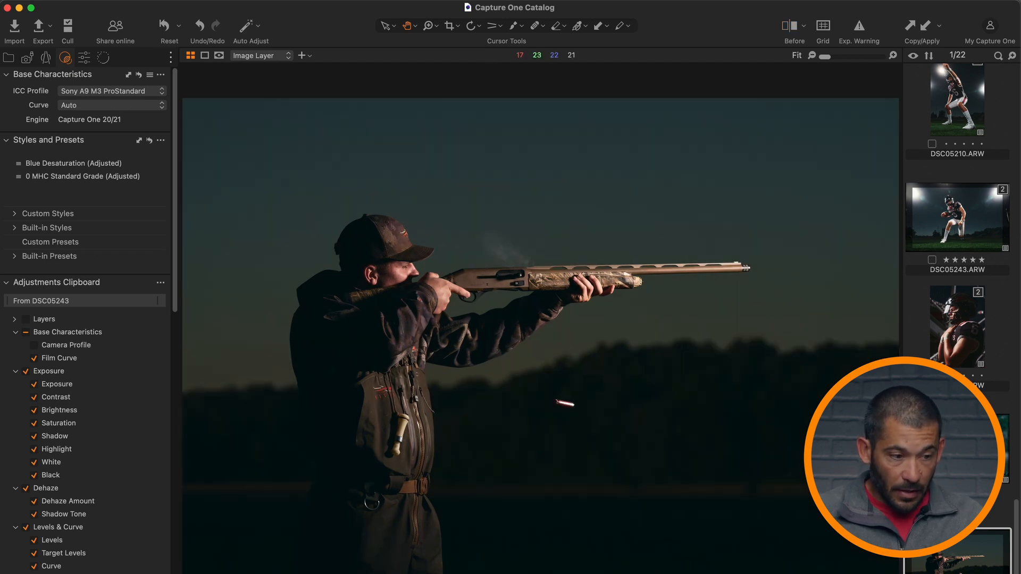
{"action": "scroll", "coordinate": [957, 266], "scroll_direction": "up", "scroll_amount": 15}
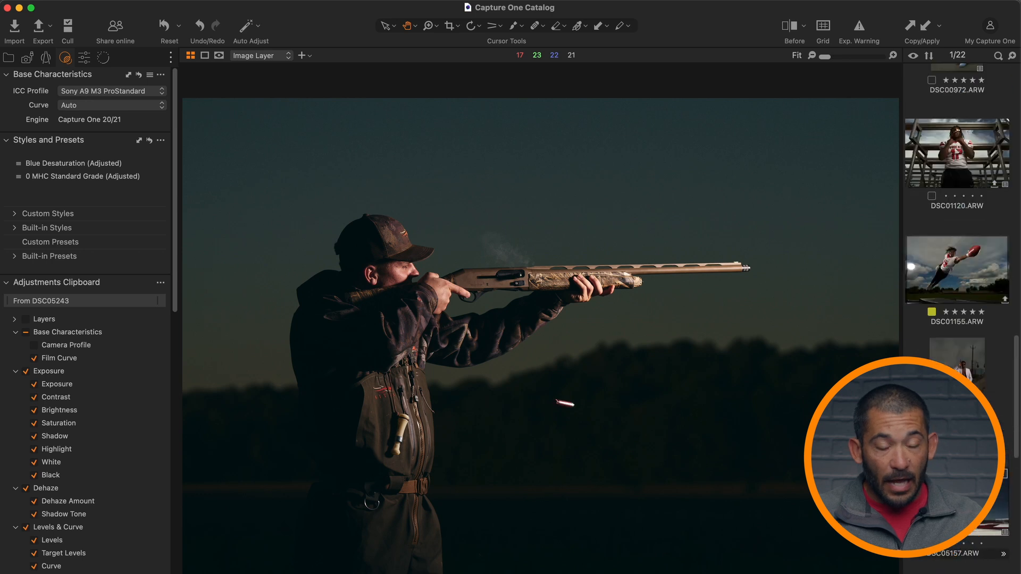